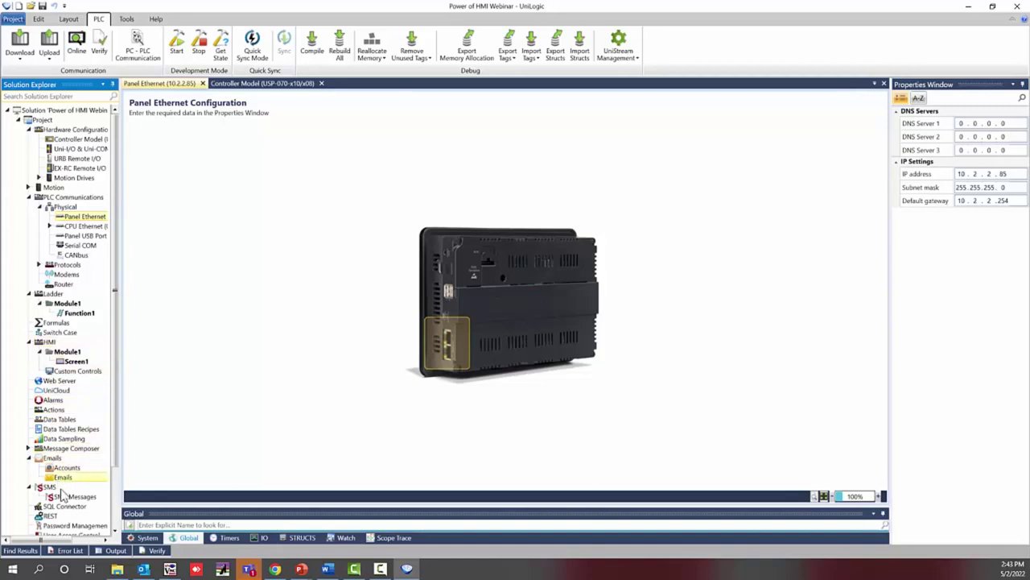
Step: Open Password Management and set the VNC Server Working Mode to Enabled (No password), accepting the warning
{"action": "scroll", "coordinate": [60, 463], "scroll_direction": "down", "scroll_amount": 3}
{"action": "double_click", "coordinate": [58, 456]}
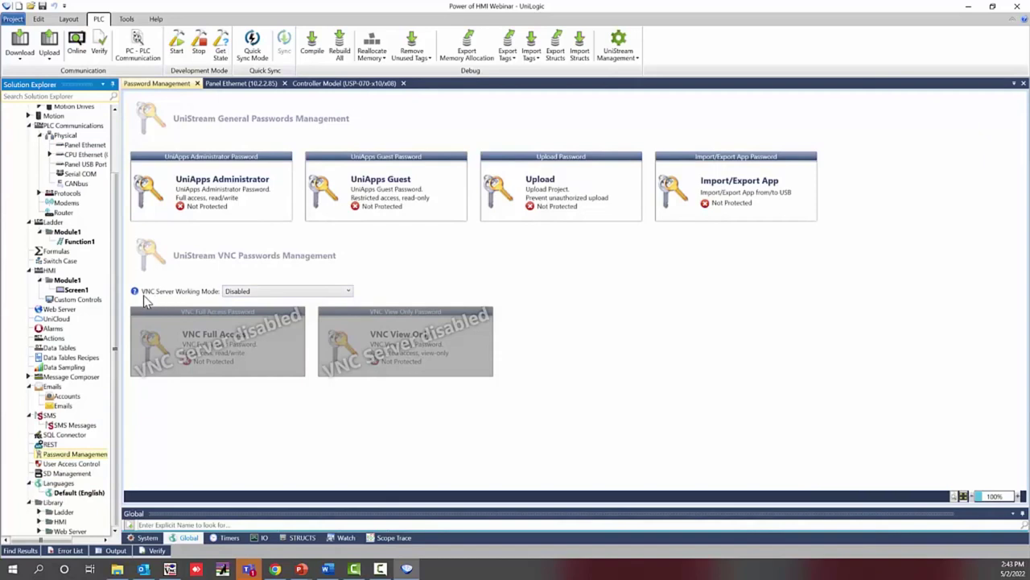
{"action": "left_click", "coordinate": [276, 294]}
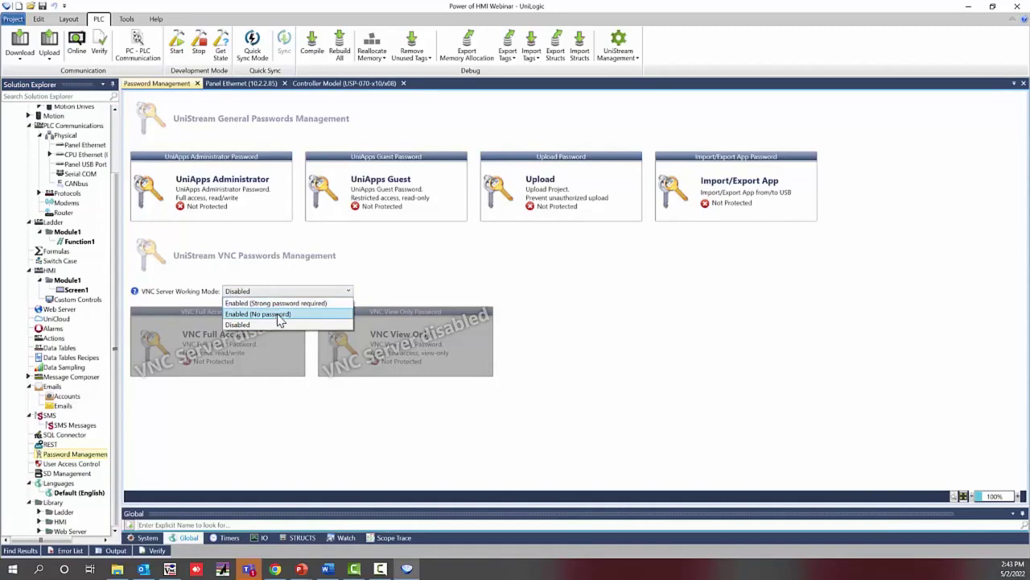
{"action": "left_click", "coordinate": [278, 314]}
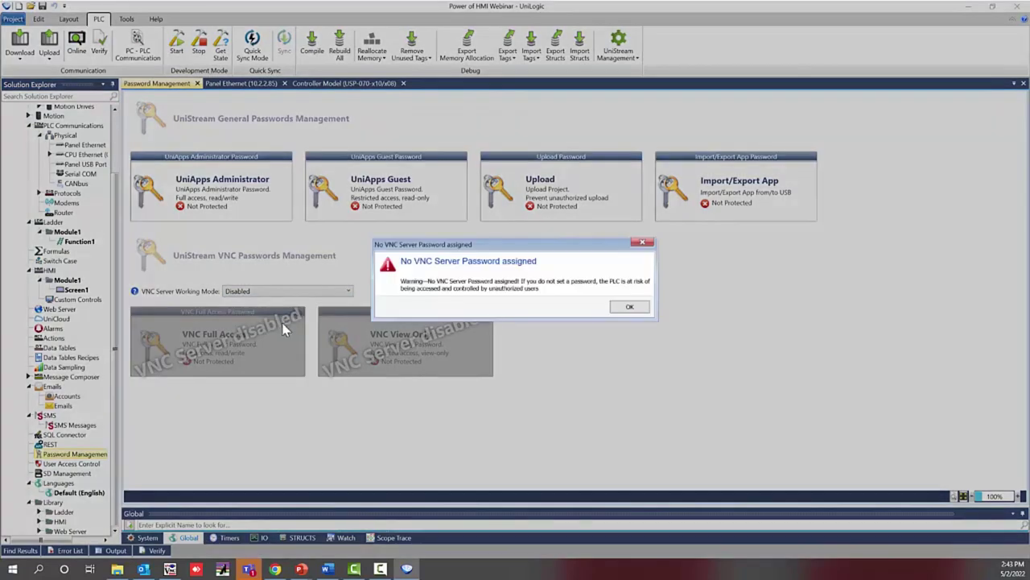
{"action": "left_click", "coordinate": [627, 308]}
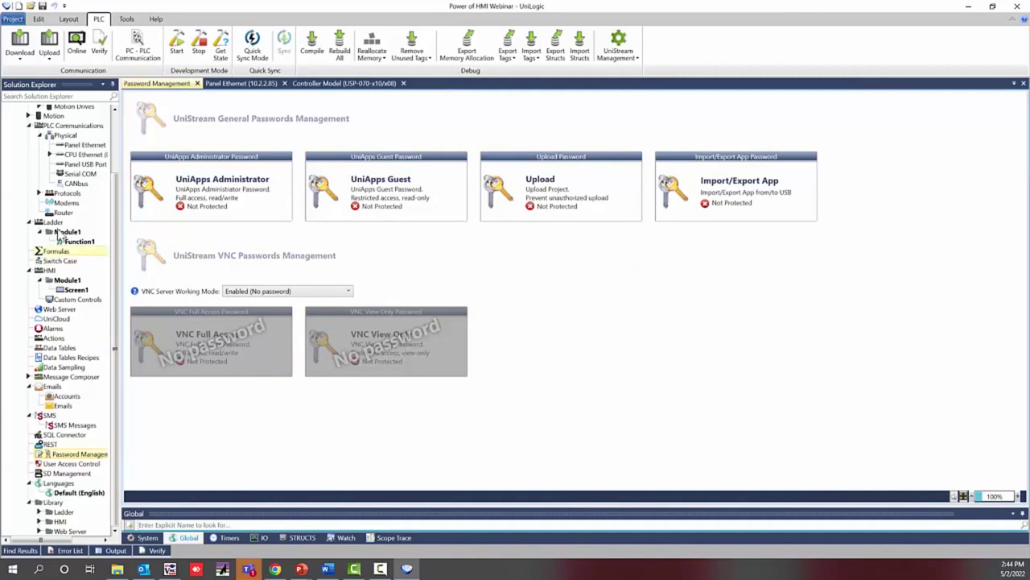
Step: Open HMI Screen1 and place a 150 by 150 rectangle near its upper-right corner, at about position 620, 29
{"action": "scroll", "coordinate": [63, 241], "scroll_direction": "up", "scroll_amount": 3}
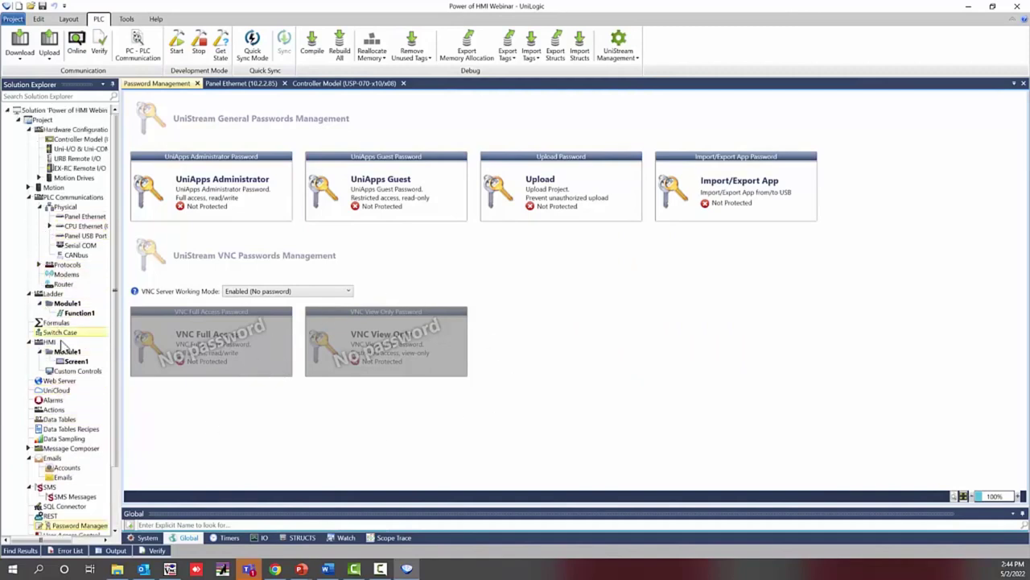
{"action": "double_click", "coordinate": [74, 363]}
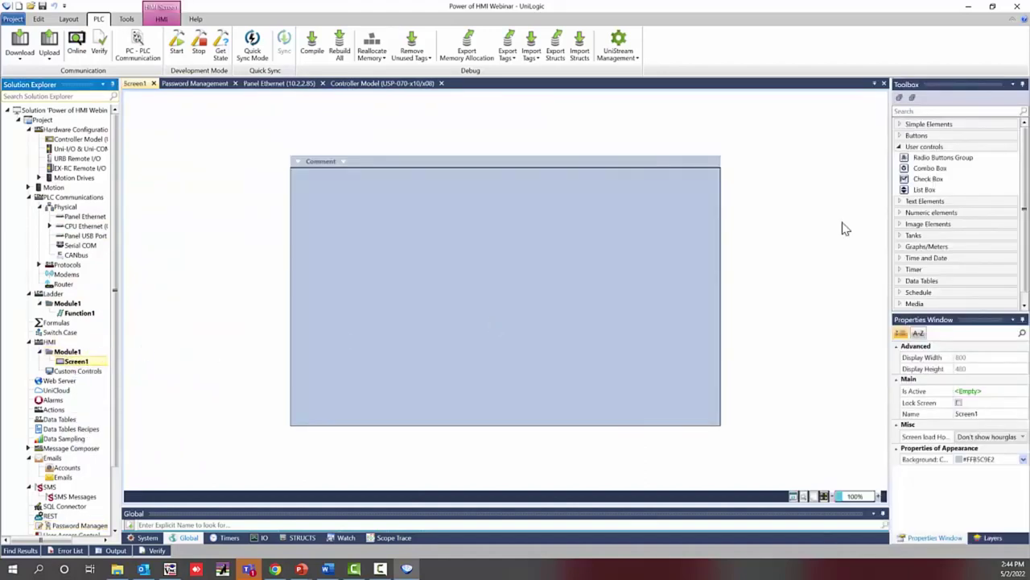
{"action": "left_click", "coordinate": [916, 137]}
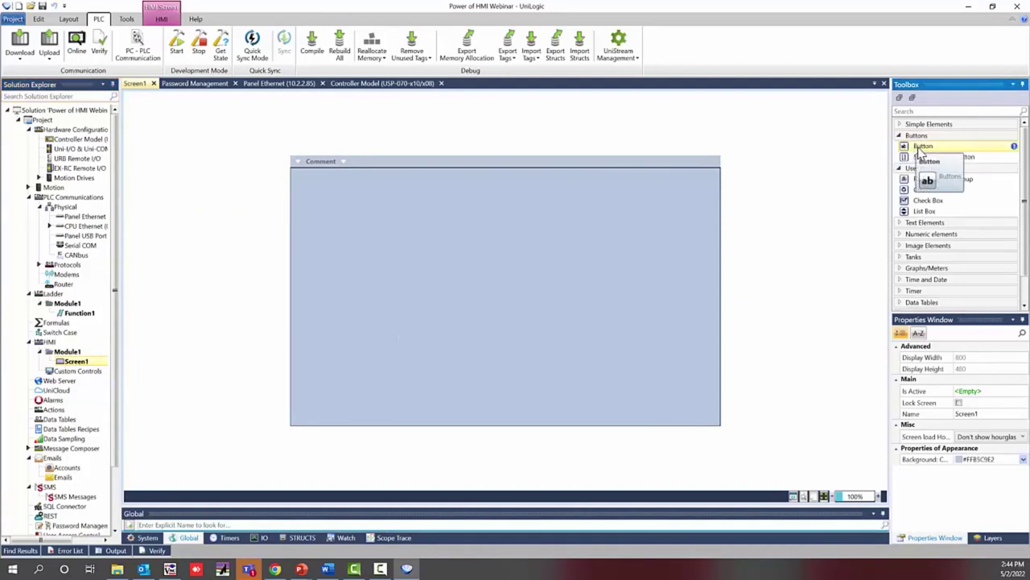
{"action": "left_click", "coordinate": [918, 124]}
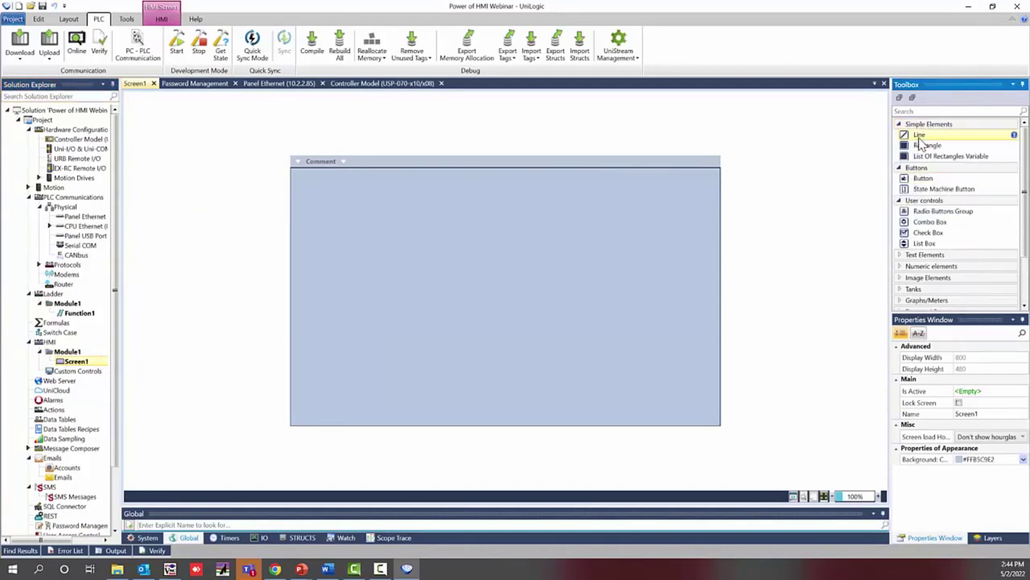
{"action": "left_click_drag", "start_coordinate": [926, 145], "coordinate": [621, 181]}
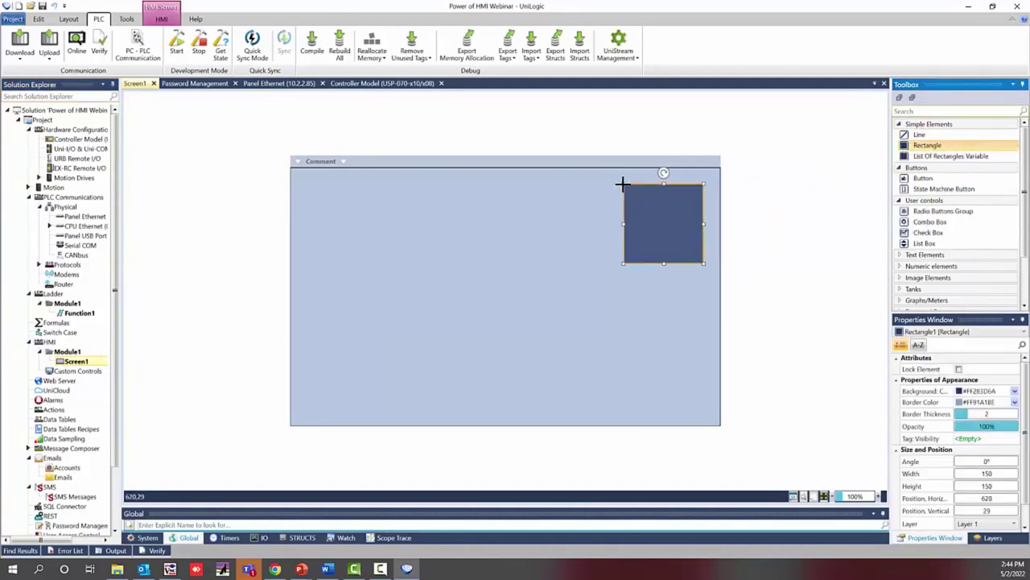
Step: Change the rectangle's background color to green, #FF286A34
{"action": "left_click", "coordinate": [1015, 392]}
{"action": "left_click_drag", "start_coordinate": [920, 435], "coordinate": [919, 445]}
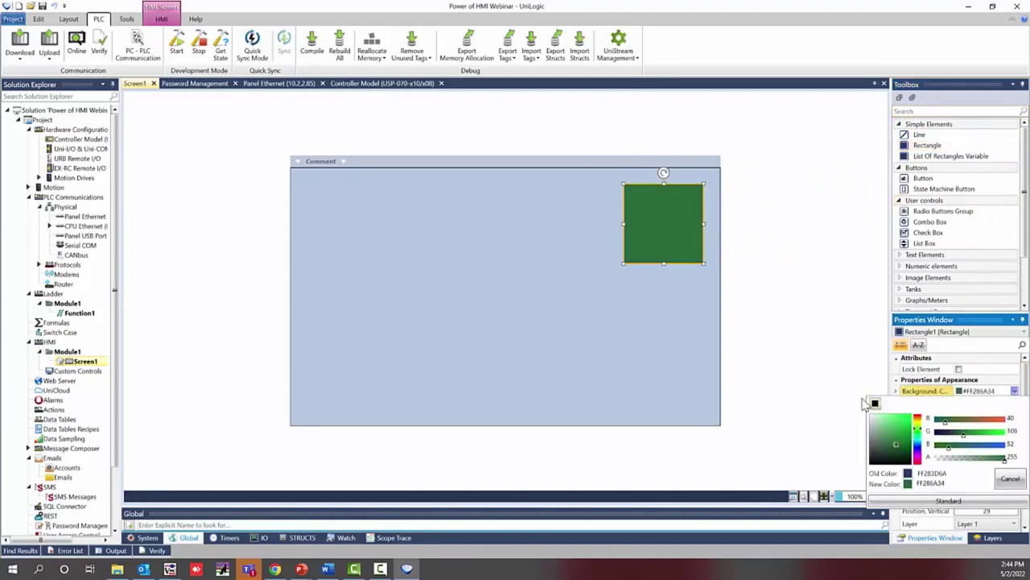
{"action": "left_click", "coordinate": [828, 354]}
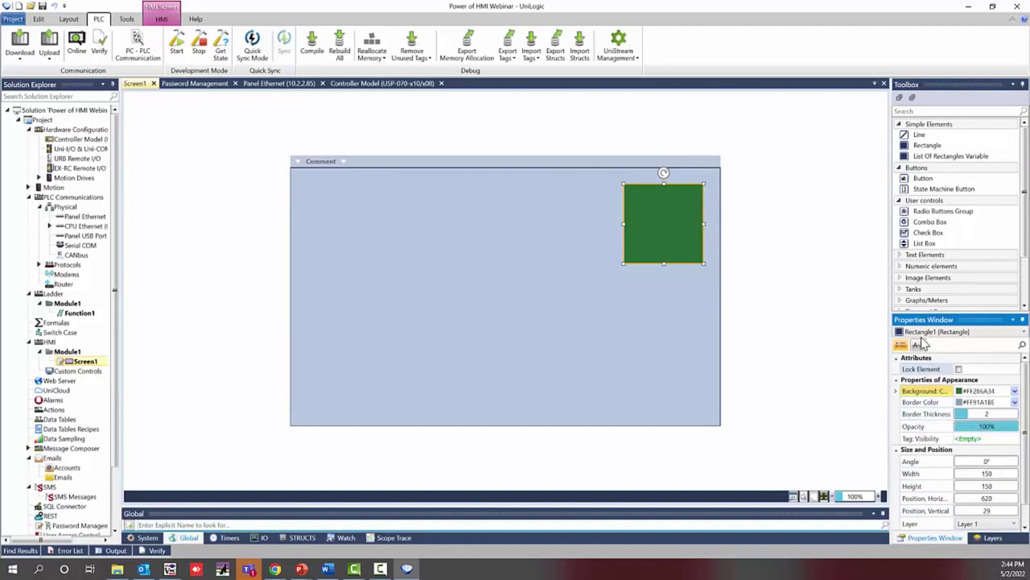
Step: Place a button below the green rectangle and give it a Set Bit action on Press, using a new global BIT tag named Button 1
{"action": "left_click_drag", "start_coordinate": [924, 184], "coordinate": [619, 276]}
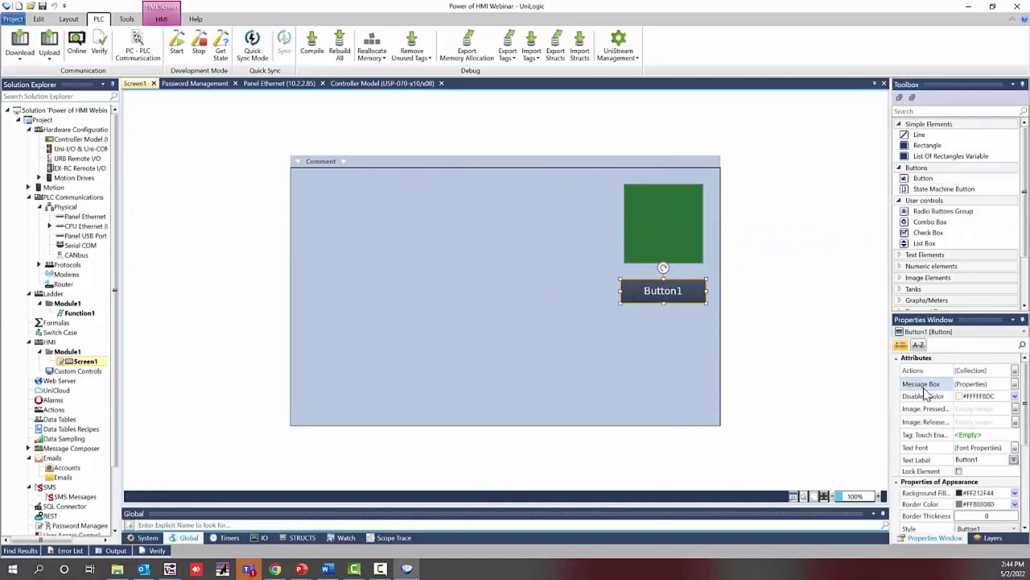
{"action": "left_click", "coordinate": [1015, 371]}
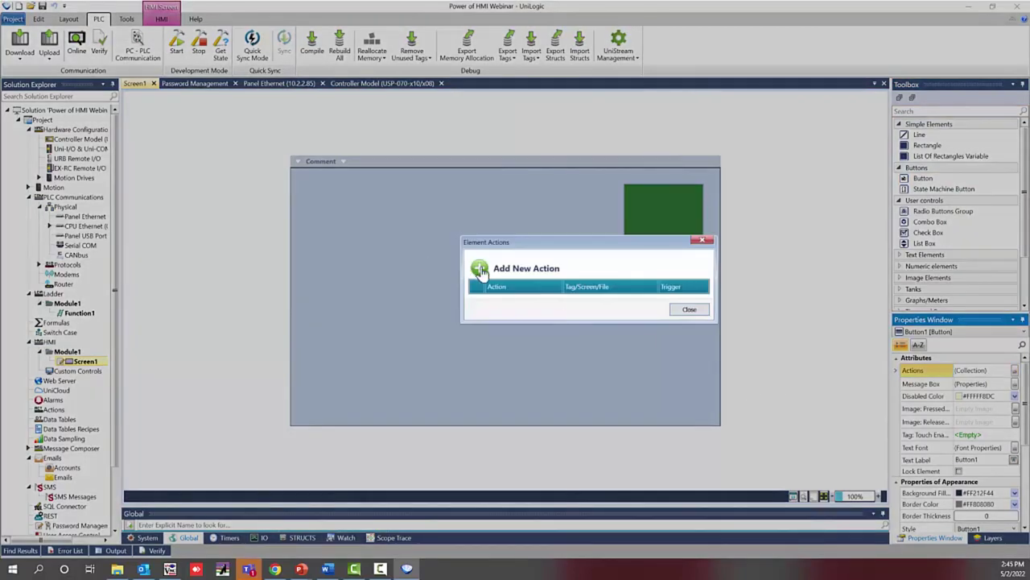
{"action": "left_click", "coordinate": [481, 270]}
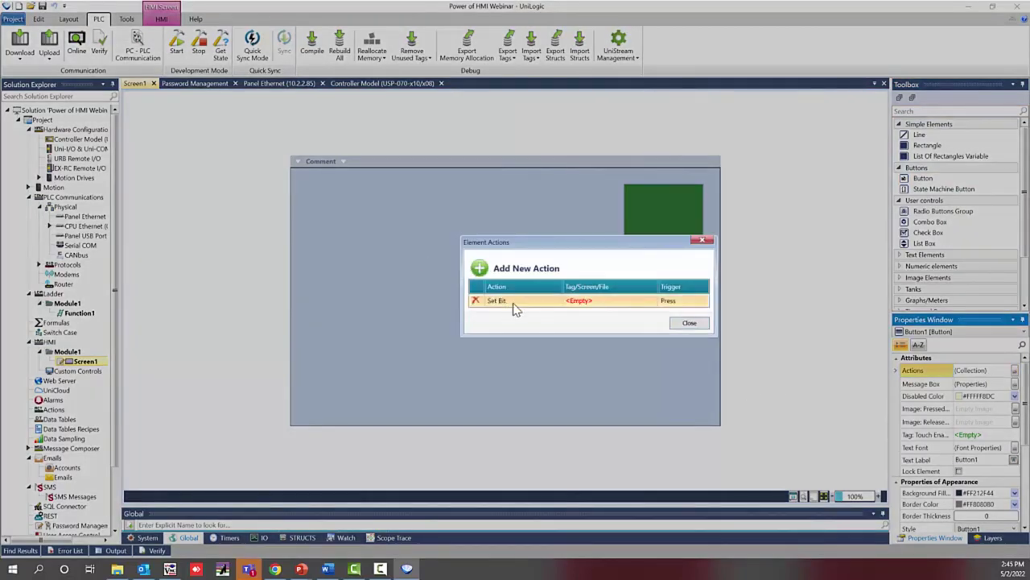
{"action": "left_click", "coordinate": [599, 299]}
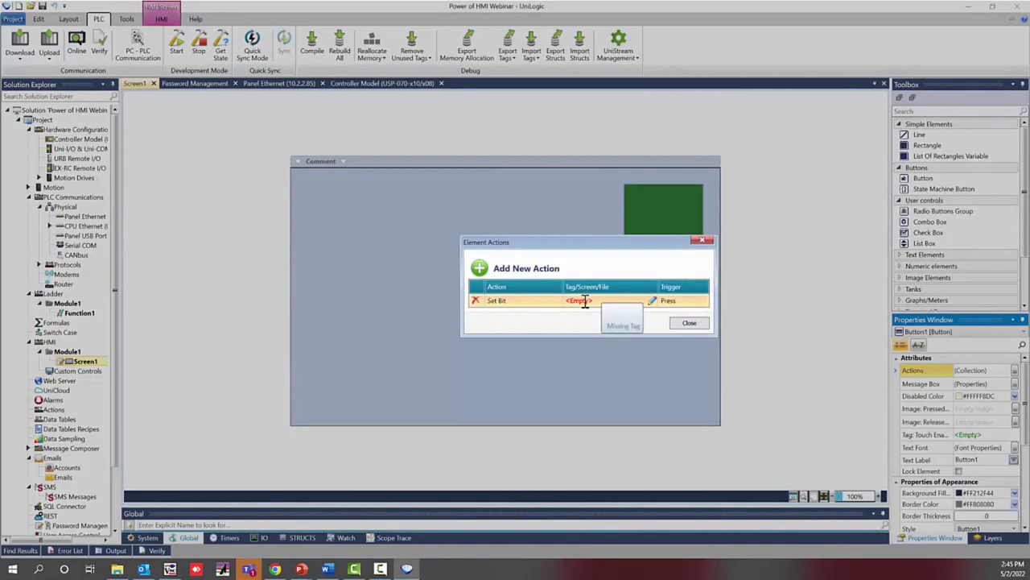
{"action": "left_click", "coordinate": [653, 302]}
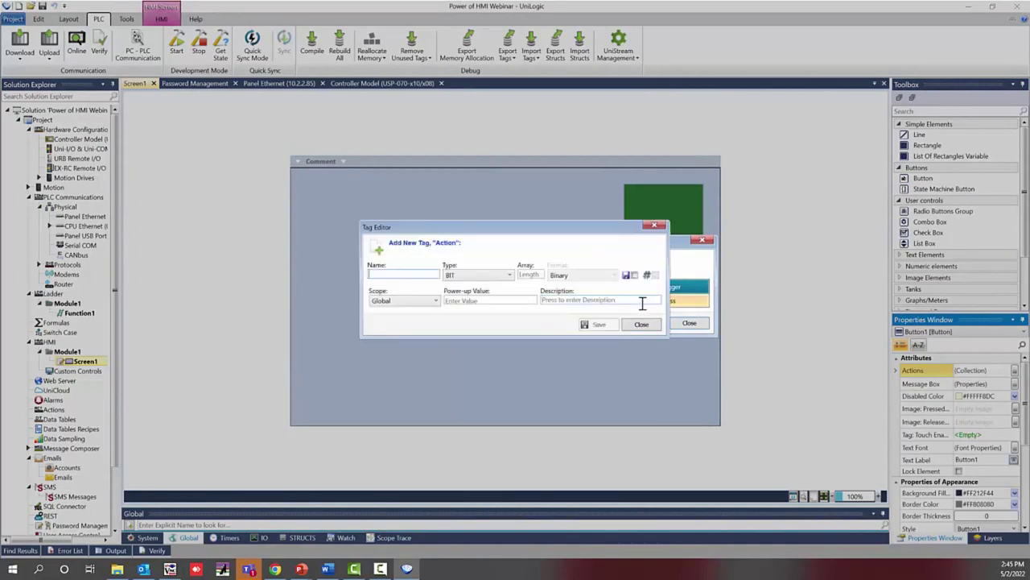
{"action": "type", "text": "Button"}
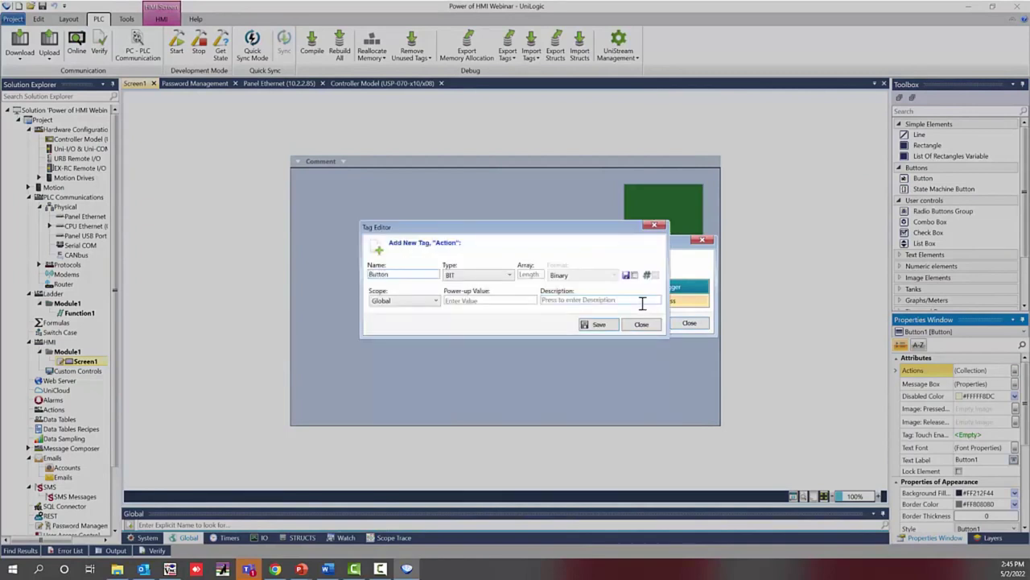
{"action": "type", "text": " 1"}
{"action": "key", "text": "Return"}
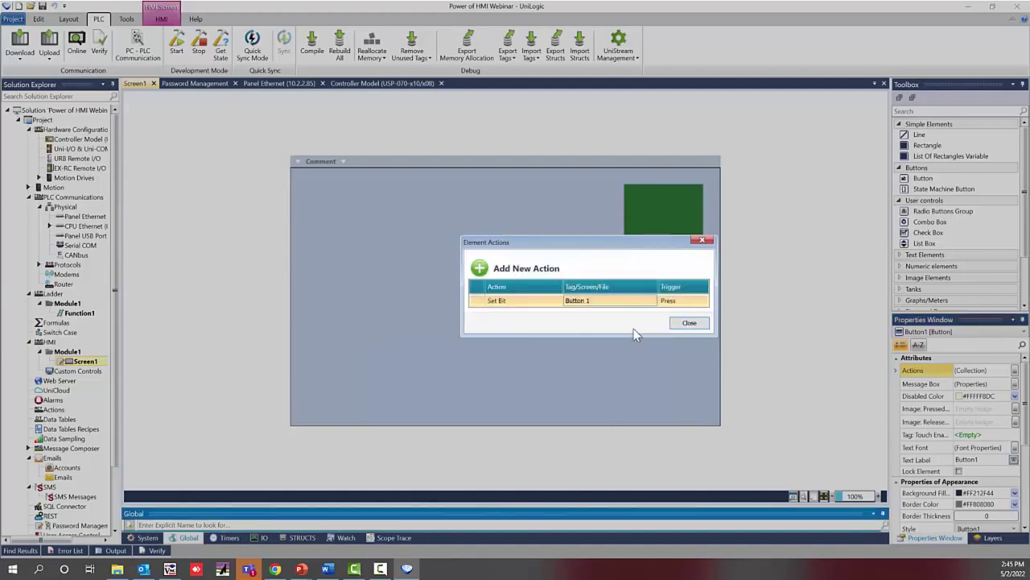
Step: Add a second button action, Reset Bit on tag Button 1 with the Release trigger, and close the actions dialog
{"action": "left_click", "coordinate": [479, 271]}
{"action": "left_click", "coordinate": [505, 314]}
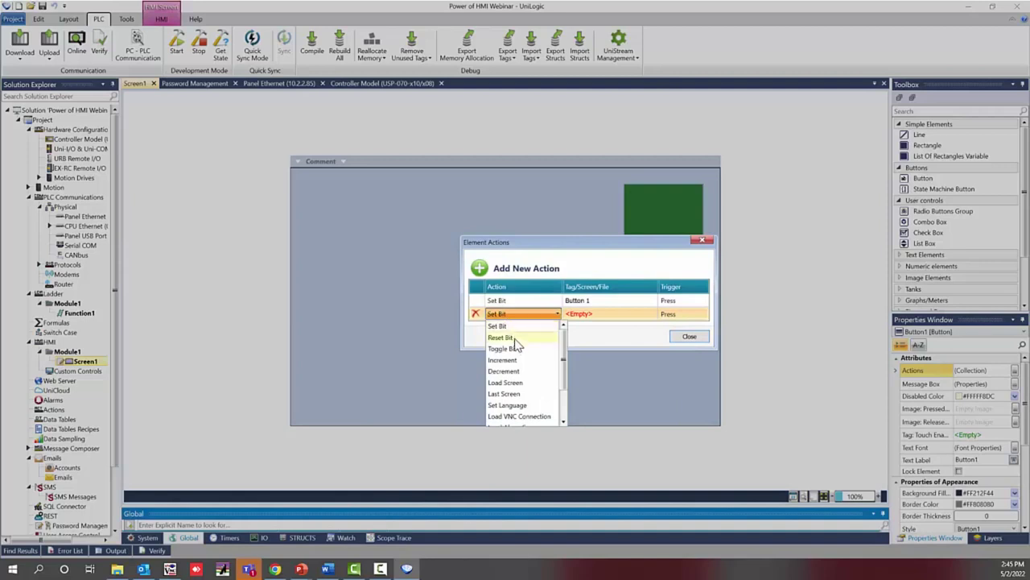
{"action": "left_click", "coordinate": [519, 341]}
{"action": "left_click", "coordinate": [601, 314]}
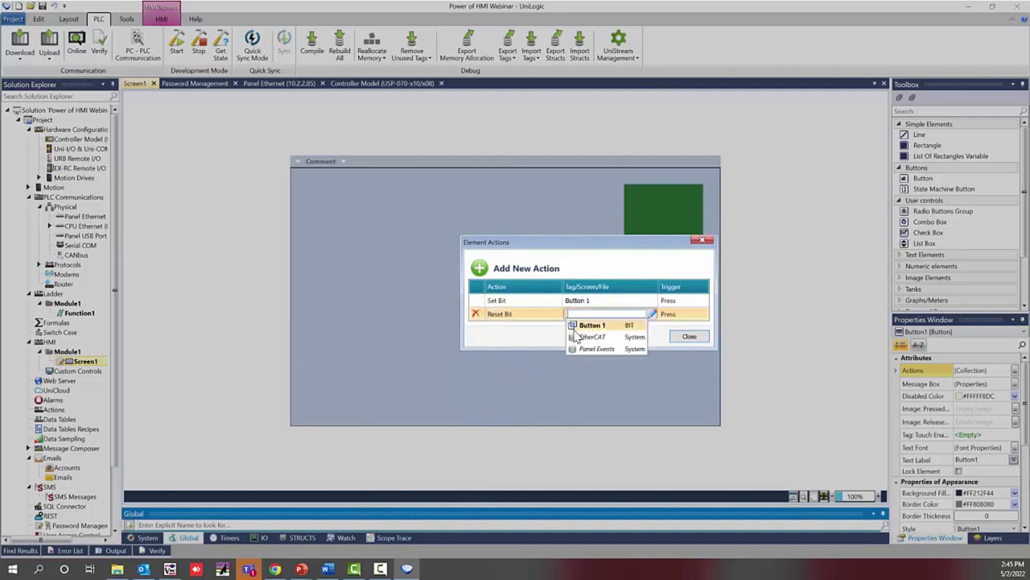
{"action": "left_click", "coordinate": [591, 325]}
{"action": "left_click", "coordinate": [670, 314]}
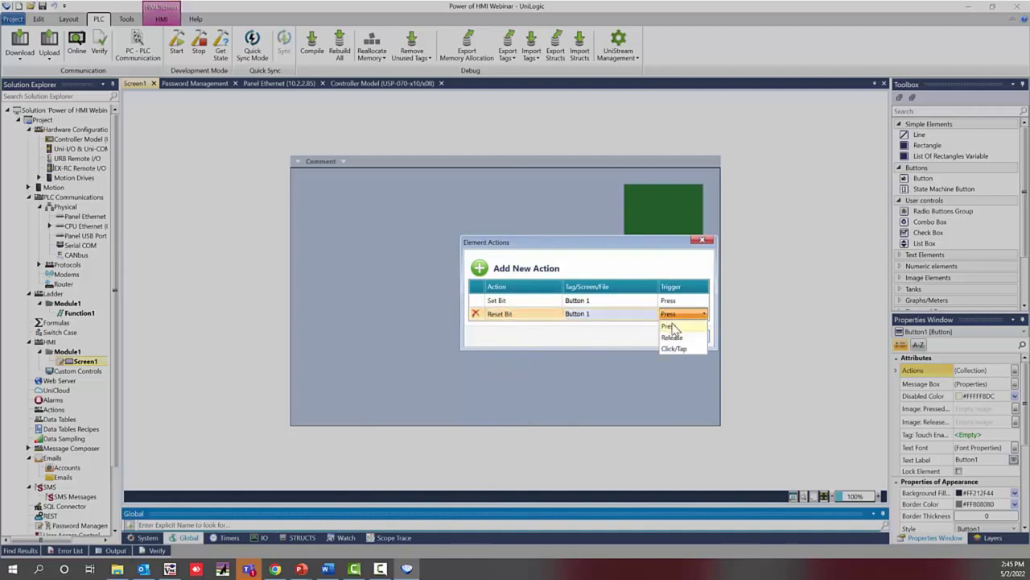
{"action": "left_click", "coordinate": [672, 338]}
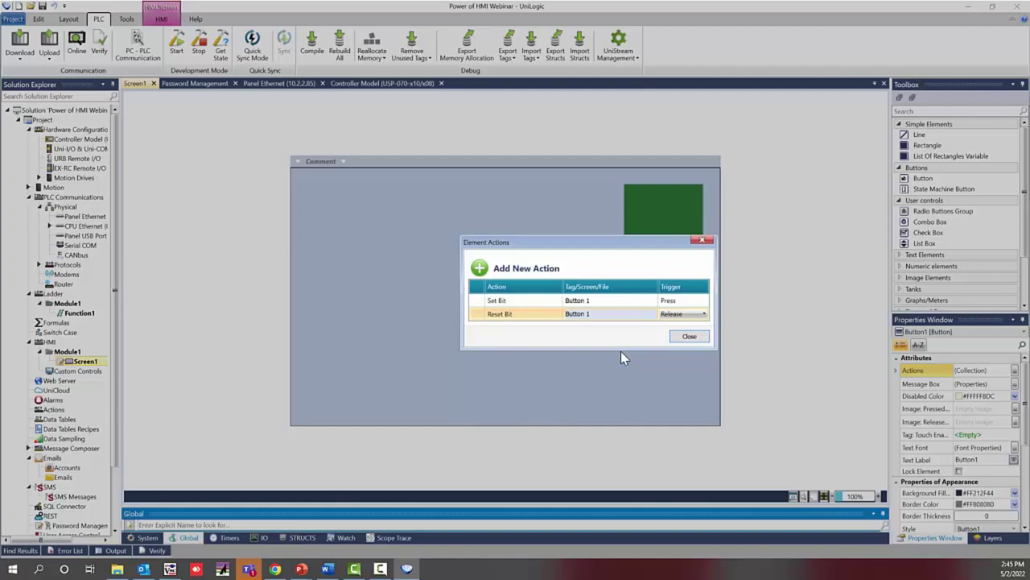
{"action": "mouse_move", "coordinate": [489, 302]}
{"action": "left_click", "coordinate": [689, 338]}
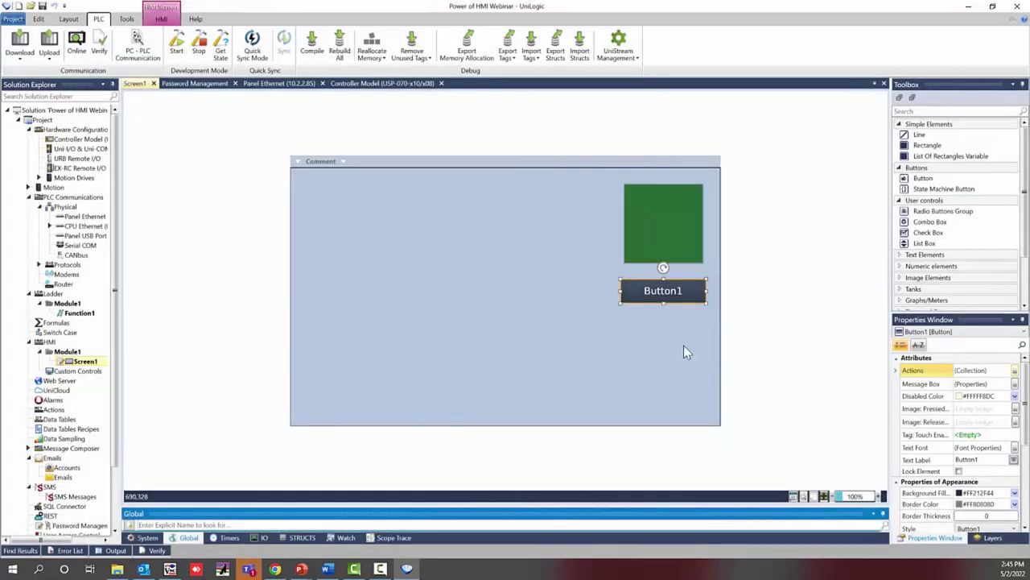
Step: Set the button's text label to Start/Stop
{"action": "scroll", "coordinate": [932, 435], "scroll_direction": "down", "scroll_amount": 1}
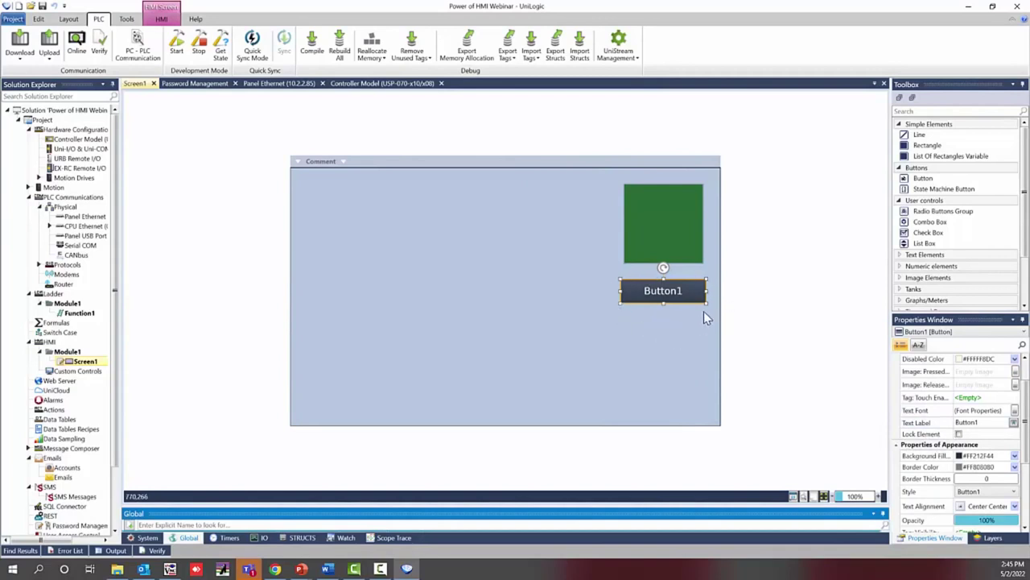
{"action": "scroll", "coordinate": [966, 427], "scroll_direction": "down", "scroll_amount": 3}
{"action": "scroll", "coordinate": [968, 401], "scroll_direction": "up", "scroll_amount": 3}
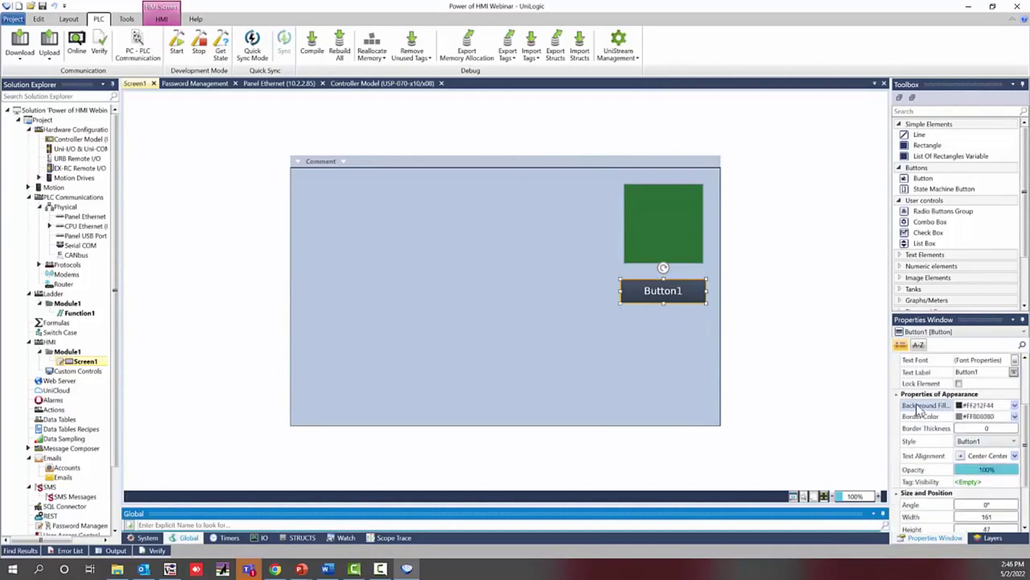
{"action": "left_click", "coordinate": [995, 371]}
{"action": "type", "text": "Start/Stop"}
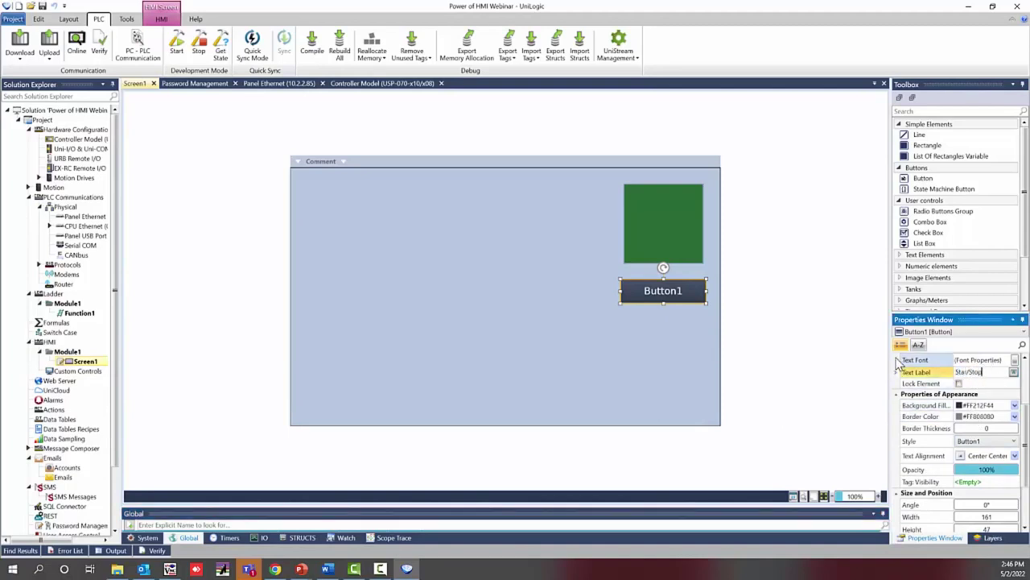
{"action": "left_click", "coordinate": [799, 383]}
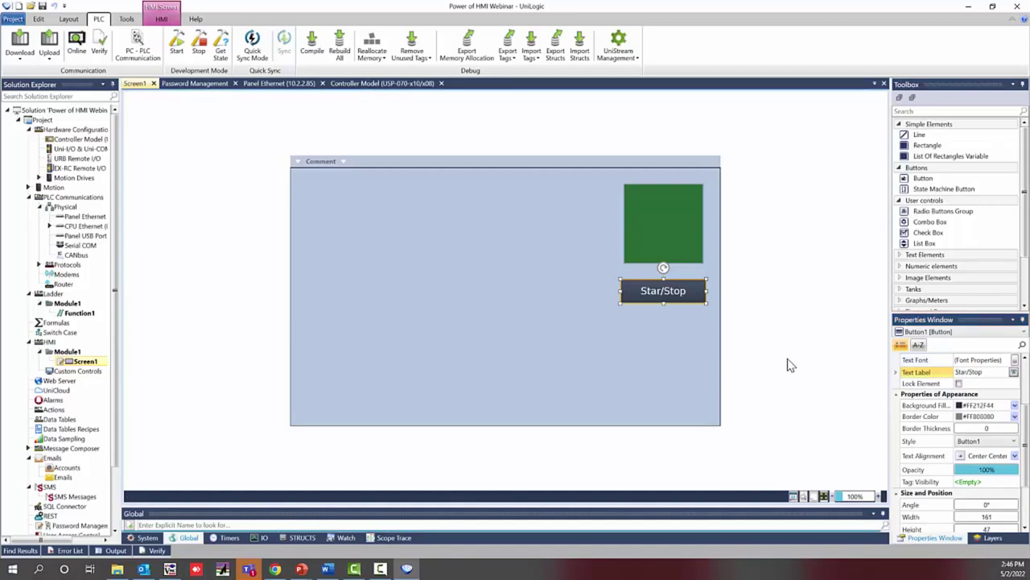
{"action": "left_click", "coordinate": [970, 372]}
{"action": "type", "text": "t"}
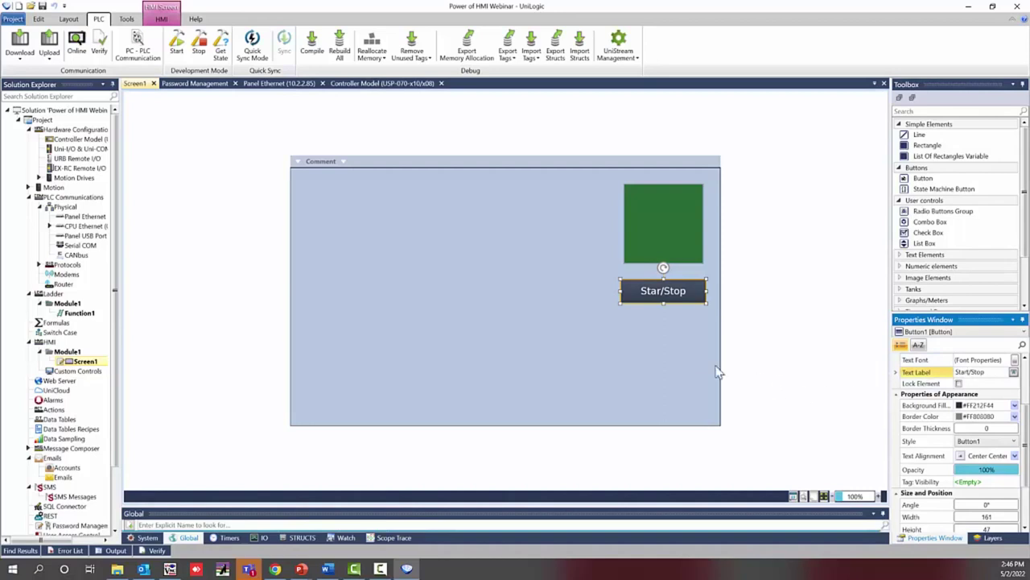
{"action": "left_click", "coordinate": [754, 378]}
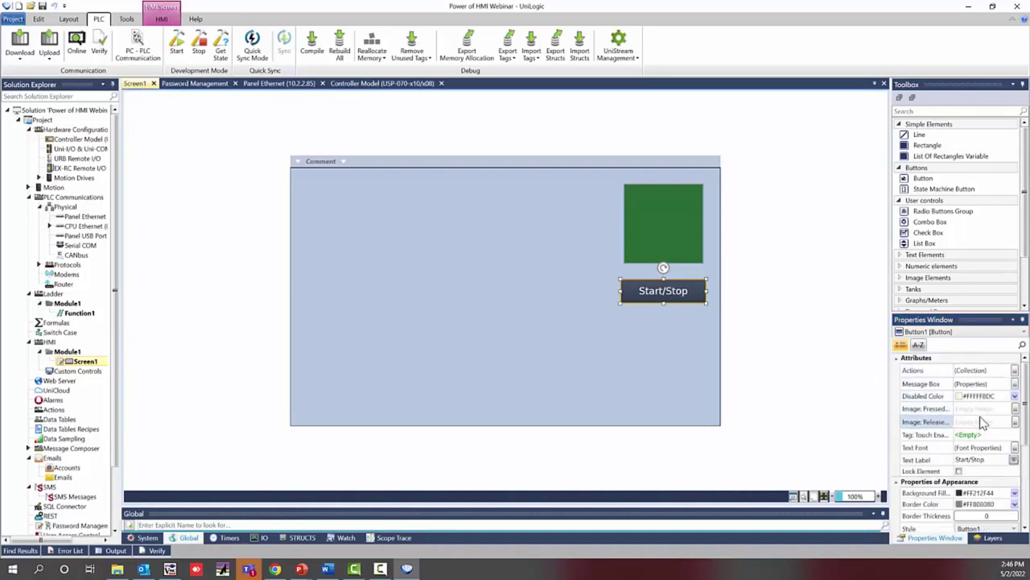
{"action": "scroll", "coordinate": [982, 463], "scroll_direction": "down", "scroll_amount": 2}
{"action": "scroll", "coordinate": [970, 439], "scroll_direction": "down", "scroll_amount": 2}
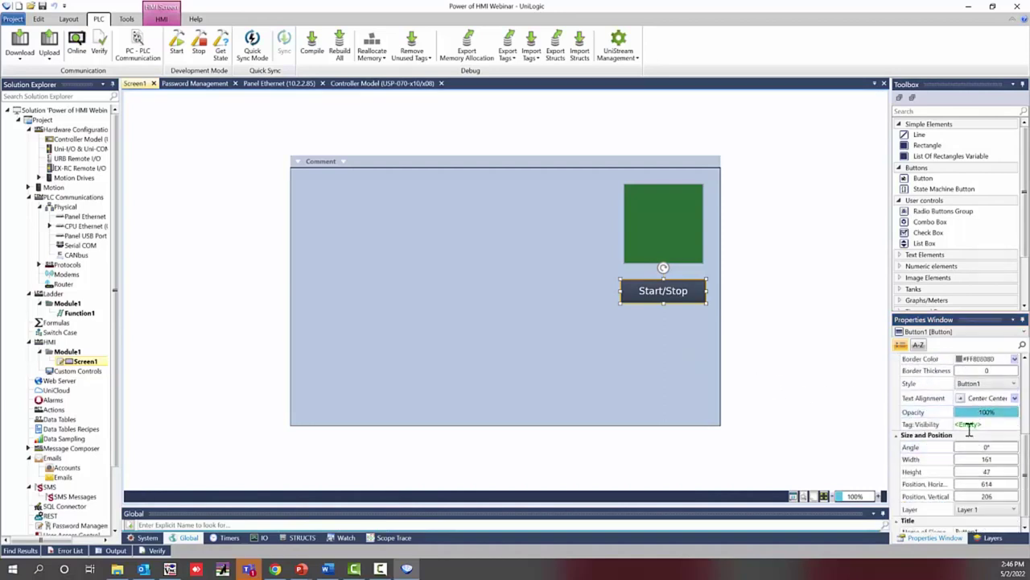
{"action": "scroll", "coordinate": [985, 463], "scroll_direction": "down", "scroll_amount": 1}
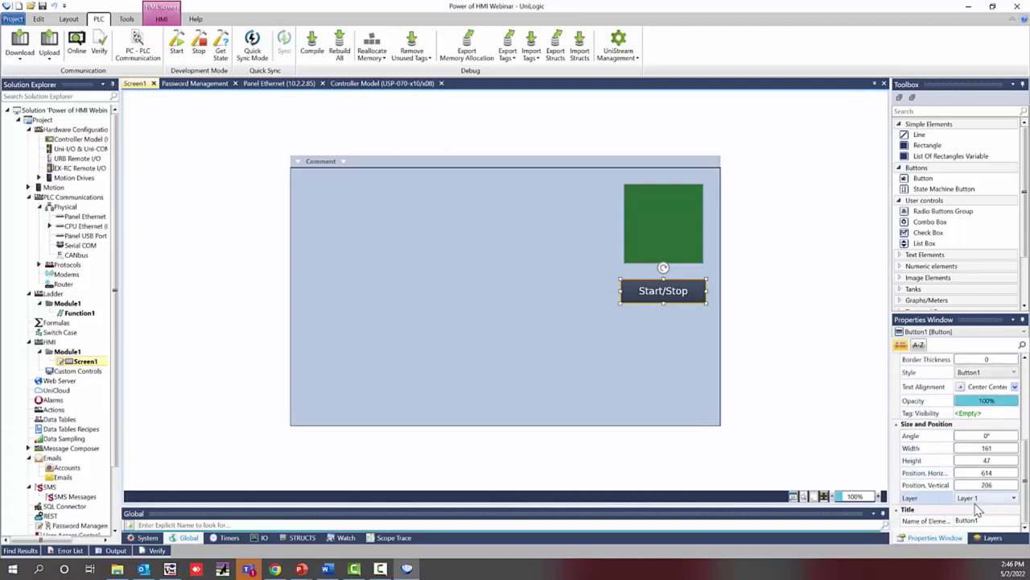
Step: Place a radio buttons group near the upper-left corner of Screen1 and add two more entries to its options list
{"action": "left_click", "coordinate": [670, 347]}
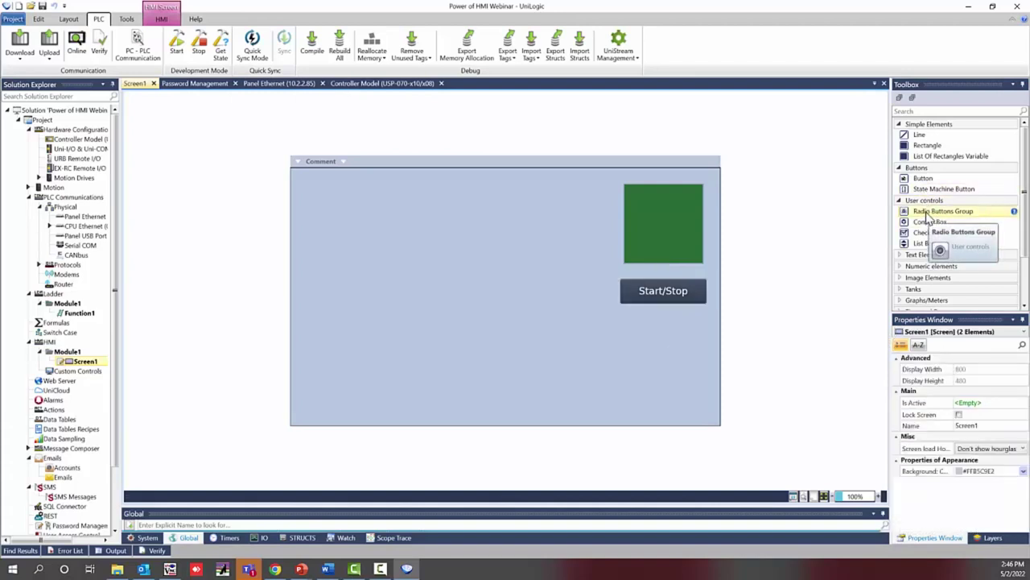
{"action": "left_click_drag", "start_coordinate": [928, 215], "coordinate": [356, 220]}
{"action": "left_click", "coordinate": [1013, 383]}
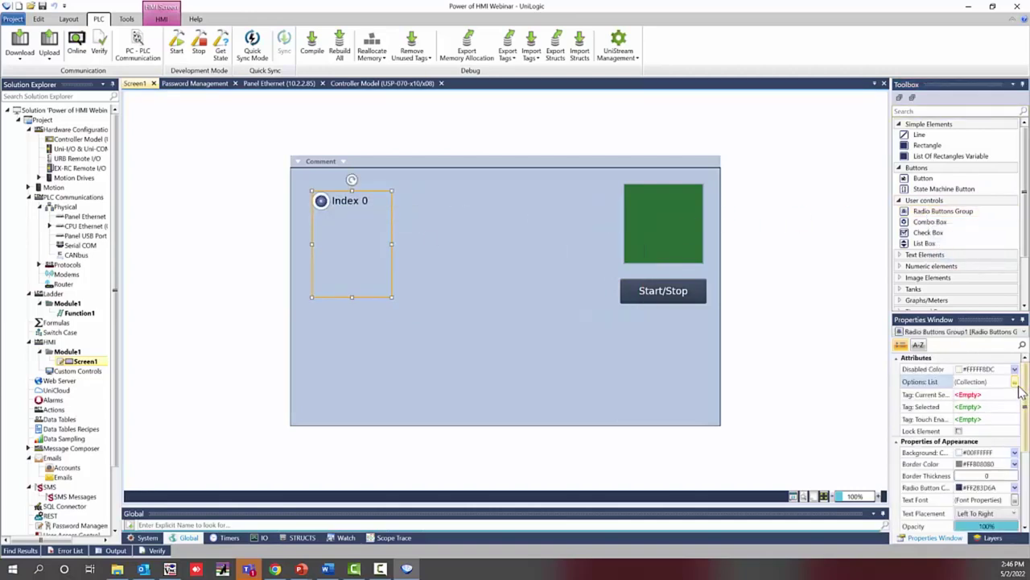
{"action": "left_click", "coordinate": [1014, 383]}
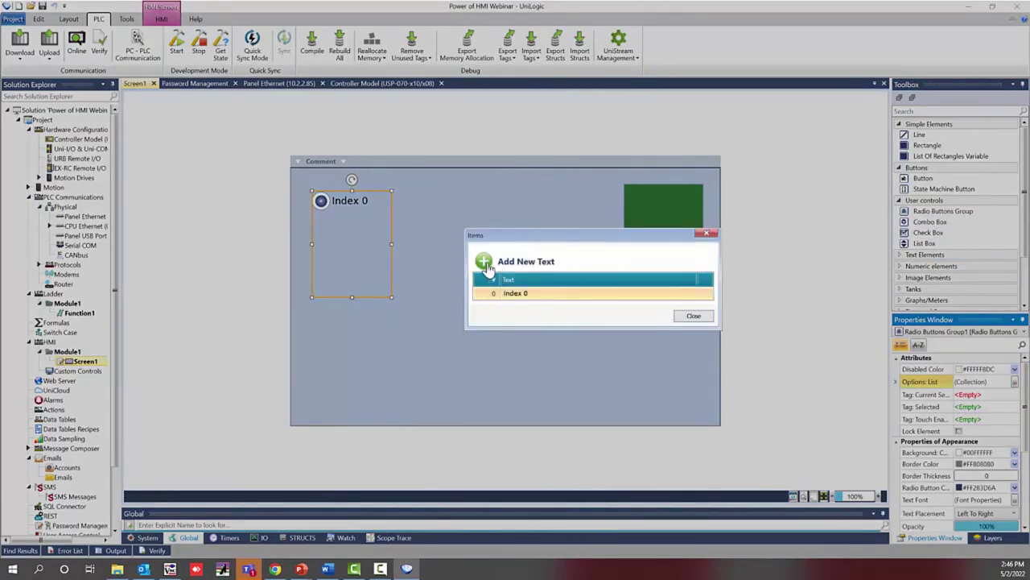
{"action": "left_click", "coordinate": [485, 262]}
{"action": "left_click", "coordinate": [484, 261]}
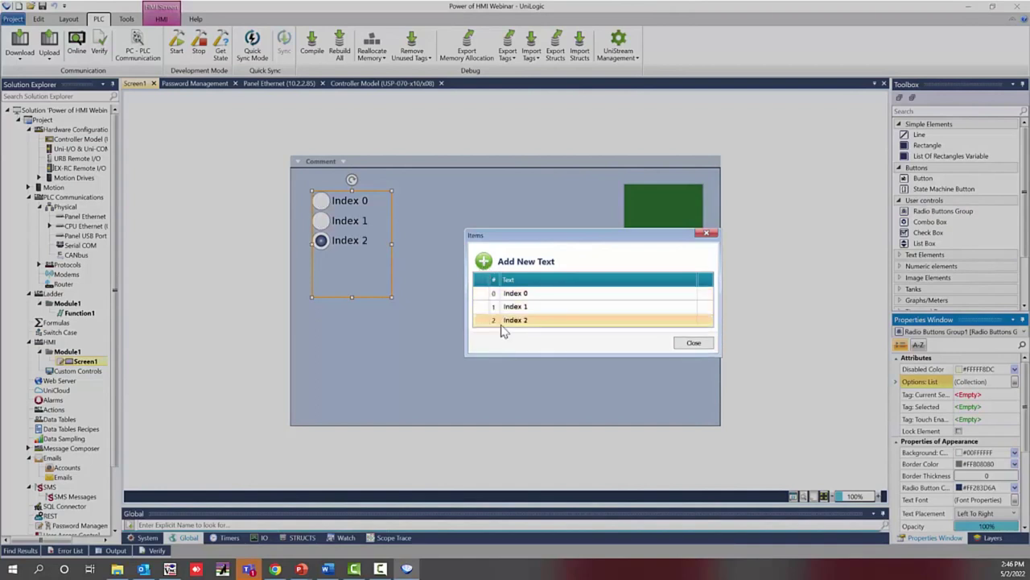
Step: Rename the three radio button options to Stop, Warning and Go, and close the items list
{"action": "left_click", "coordinate": [534, 293]}
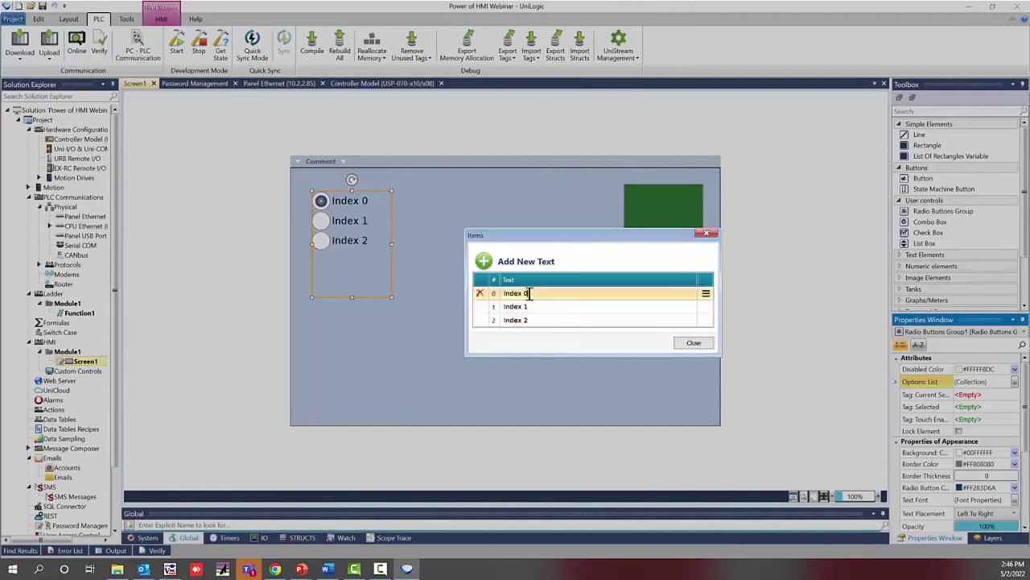
{"action": "key", "text": "Return"}
{"action": "left_click", "coordinate": [536, 306]}
{"action": "type", "text": "Warning"}
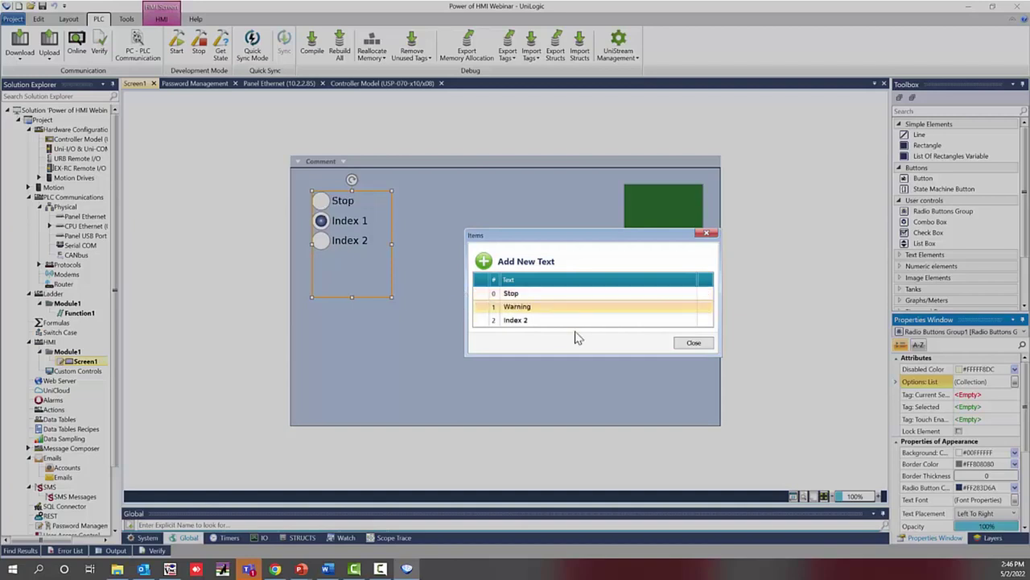
{"action": "double_click", "coordinate": [568, 321]}
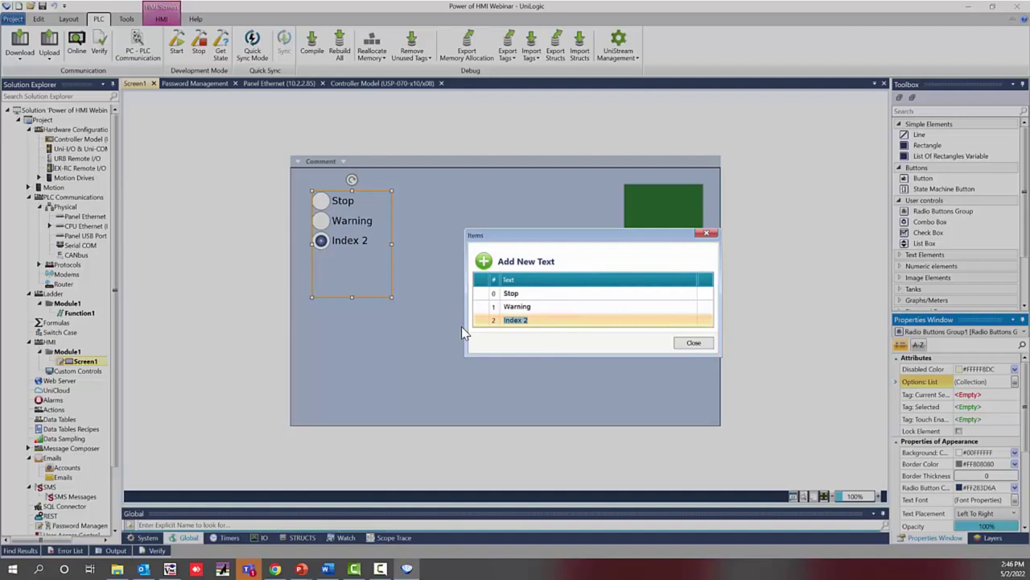
{"action": "type", "text": "Go"}
{"action": "key", "text": "Return"}
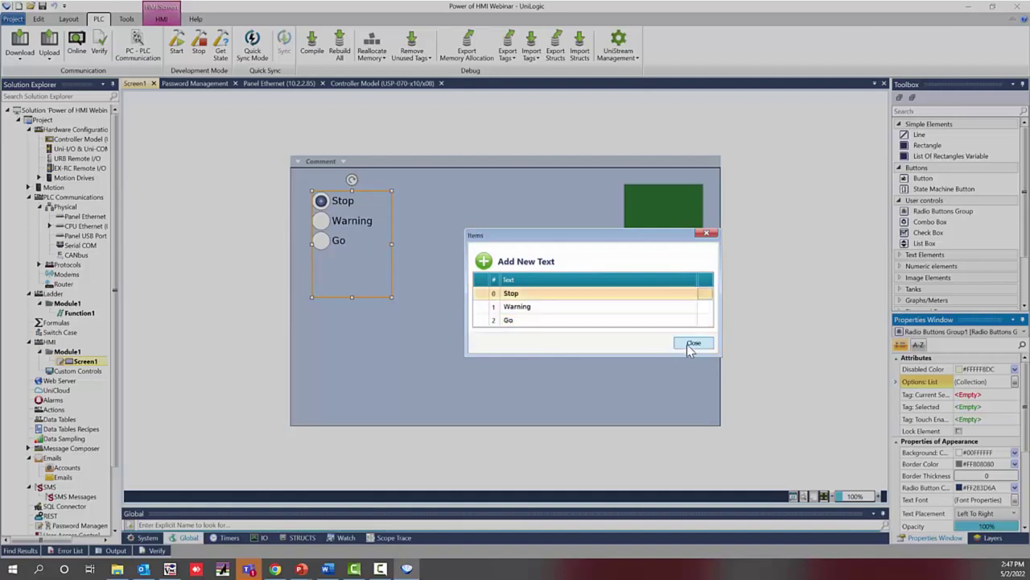
{"action": "left_click", "coordinate": [692, 343]}
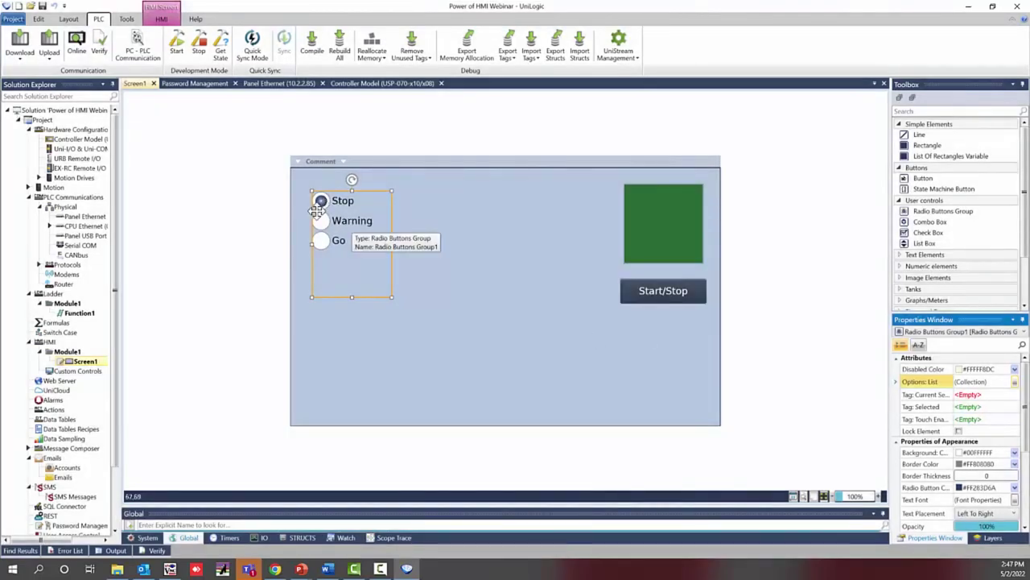
Step: Shorten the radio buttons group to fit its three options, review its options list, and place a combo box beside the group
{"action": "left_click_drag", "start_coordinate": [352, 297], "coordinate": [351, 258]}
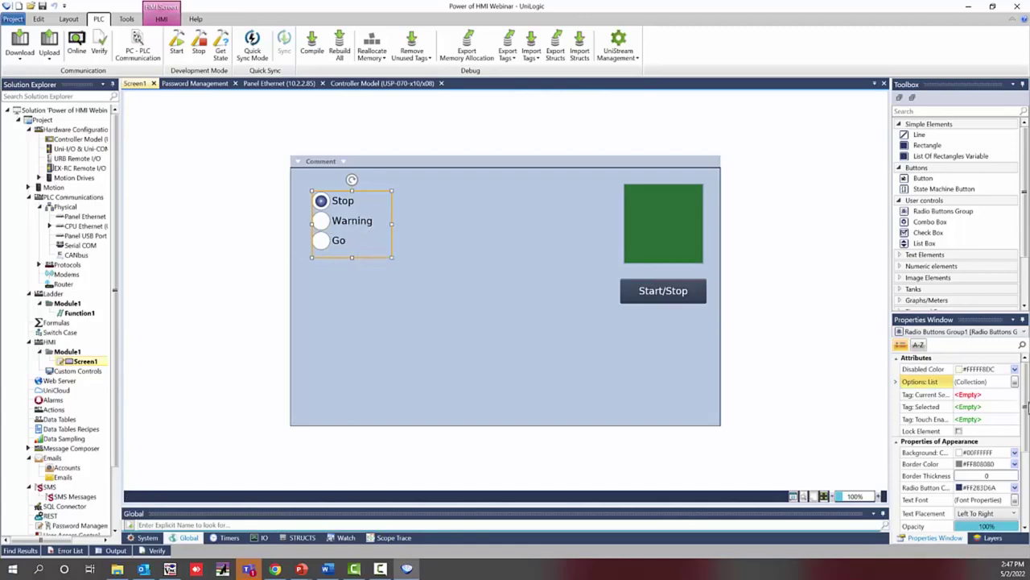
{"action": "left_click", "coordinate": [1014, 382]}
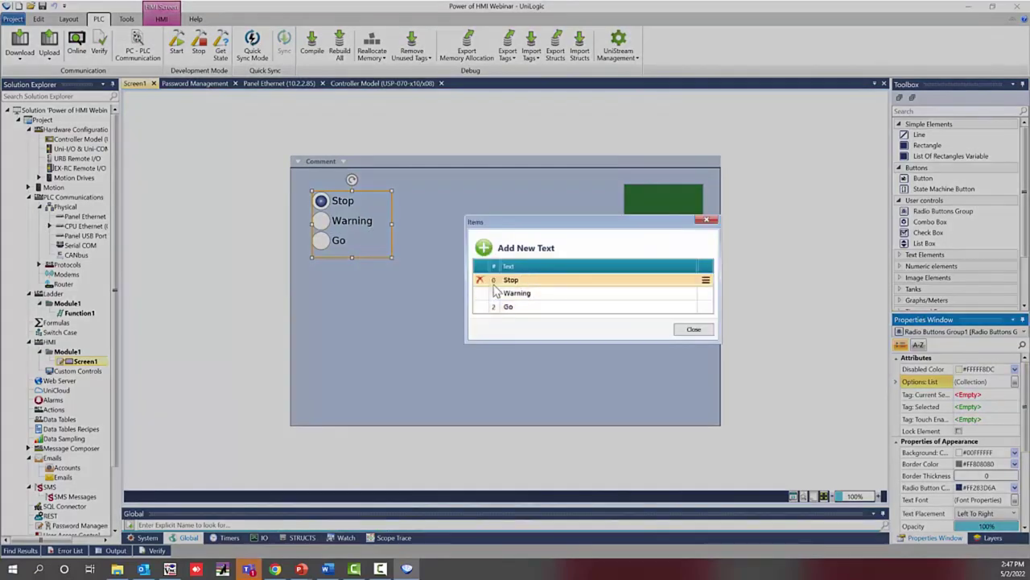
{"action": "left_click", "coordinate": [694, 329]}
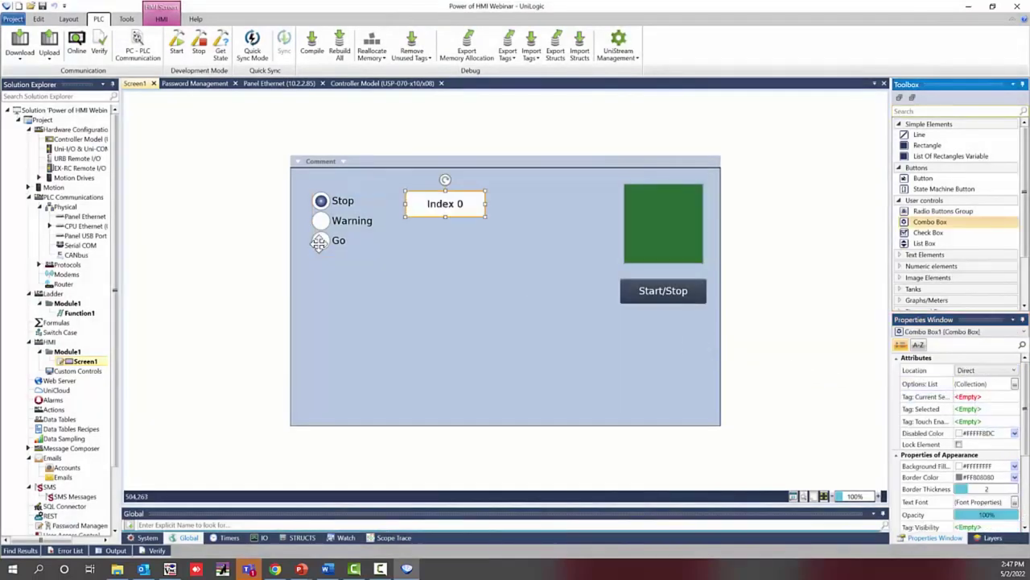
Step: Link the radio buttons group's current selection to a new global INT16 tag named Current check
{"action": "left_click", "coordinate": [319, 244]}
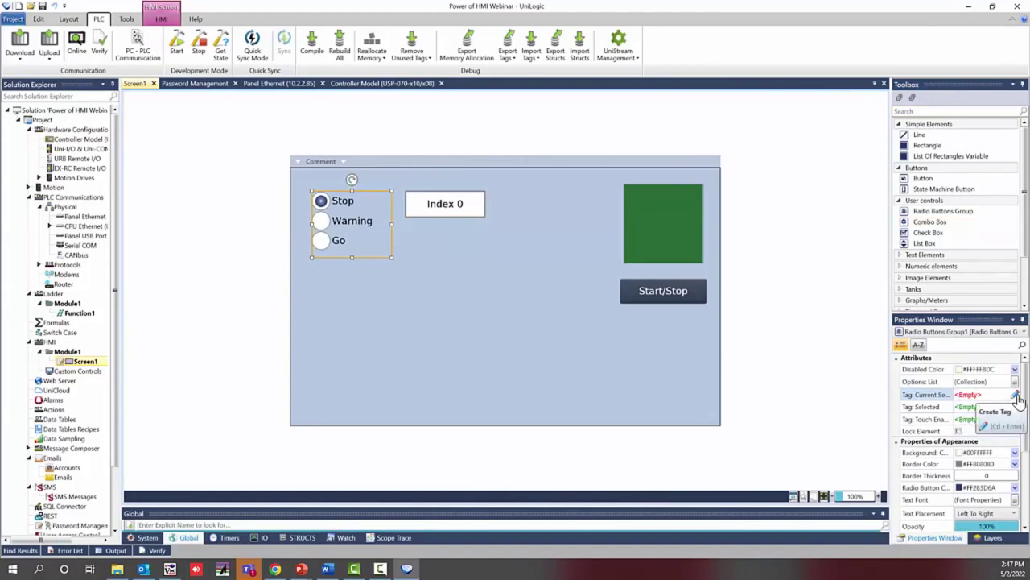
{"action": "left_click", "coordinate": [1015, 396]}
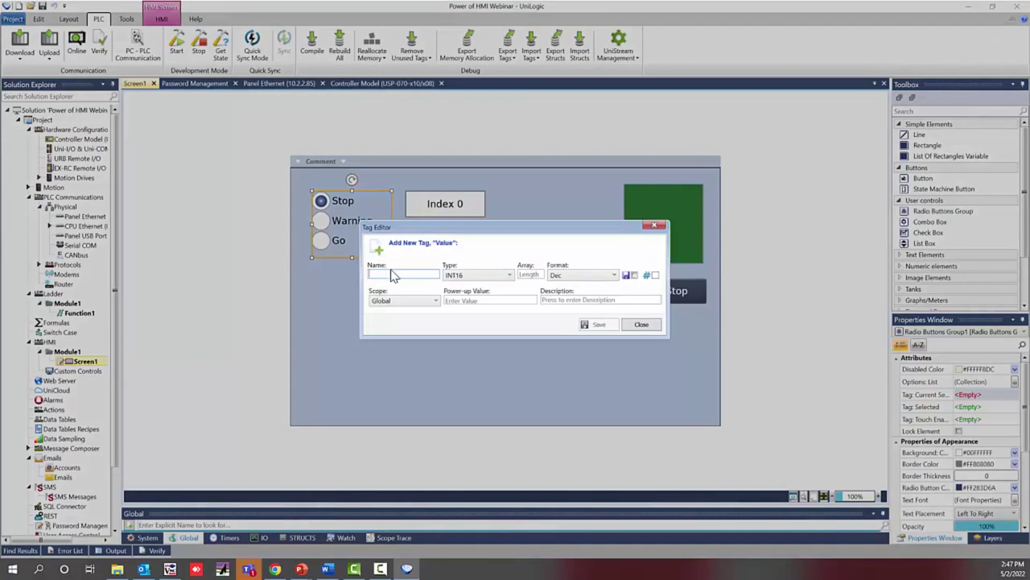
{"action": "type", "text": "Current check"}
{"action": "left_click", "coordinate": [587, 325]}
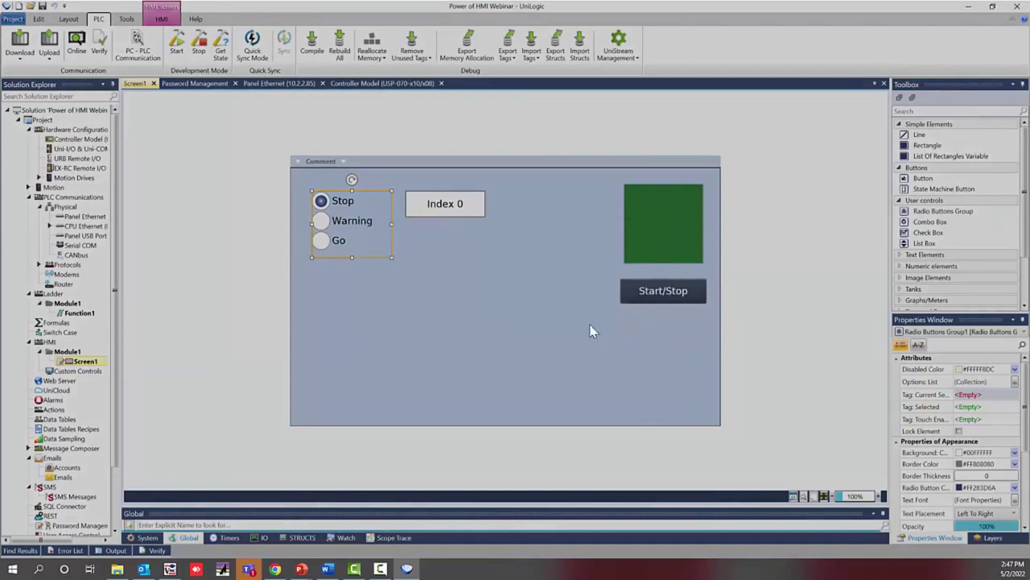
{"action": "left_click", "coordinate": [969, 407]}
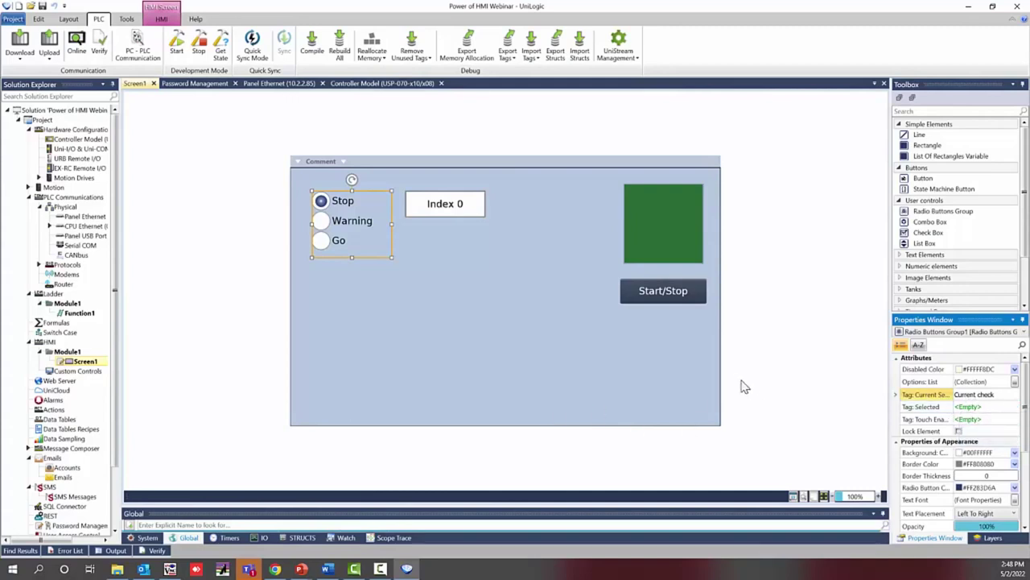
Step: Place a fixed text element below the combo box, enlarge it and set its text to Power of the HMI
{"action": "left_click", "coordinate": [926, 254]}
{"action": "left_click_drag", "start_coordinate": [926, 265], "coordinate": [404, 255]}
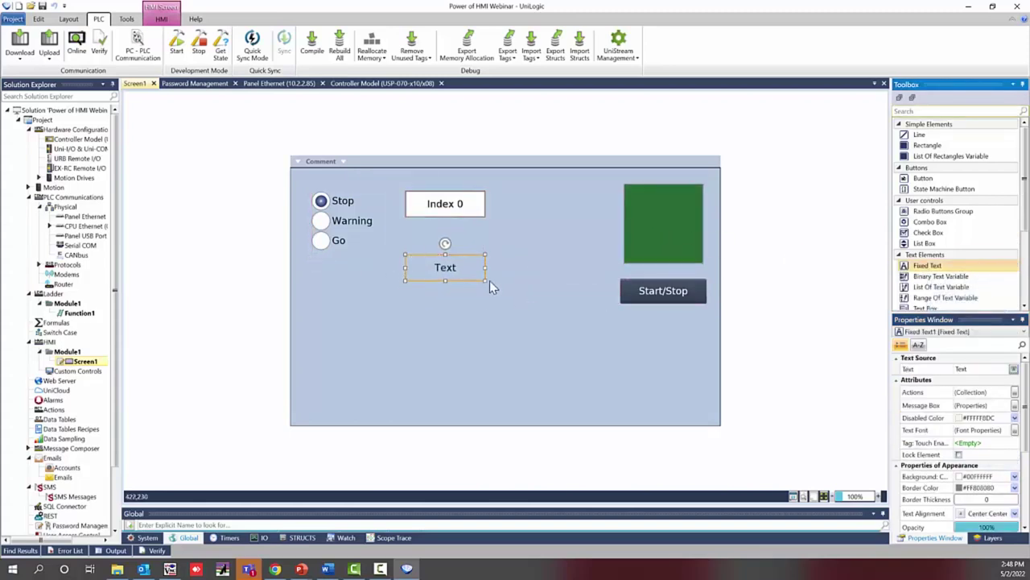
{"action": "left_click_drag", "start_coordinate": [485, 280], "coordinate": [592, 302]}
{"action": "left_click", "coordinate": [962, 368]}
{"action": "type", "text": "Power of the HMI"}
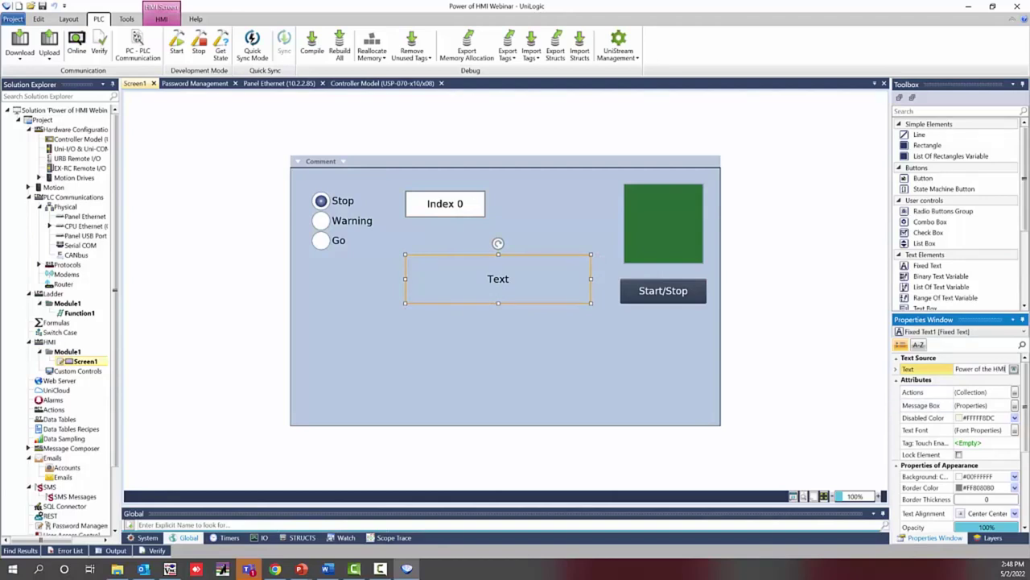
{"action": "left_click", "coordinate": [697, 362]}
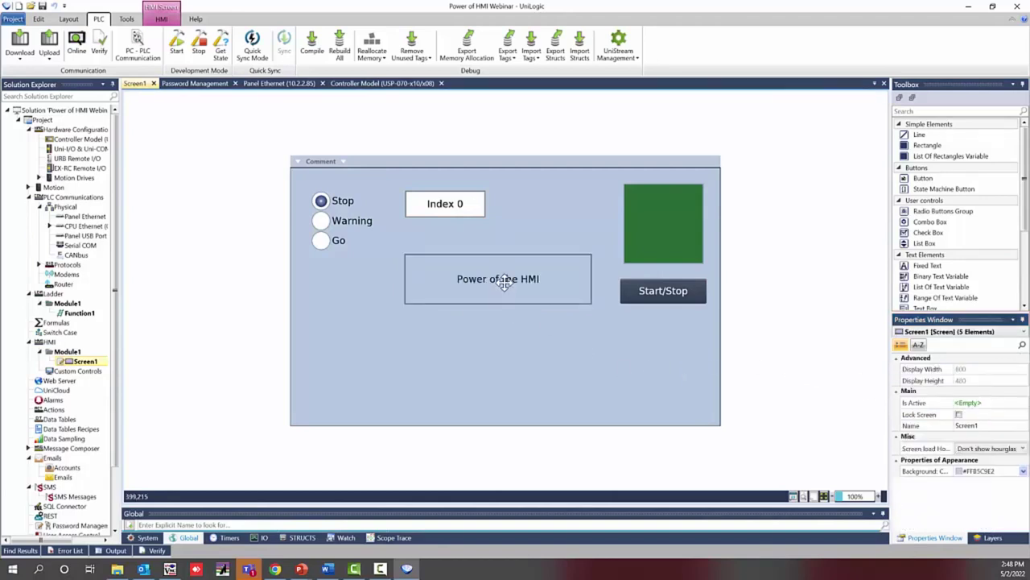
Step: Move the combo box below the radio buttons and the title text up between the radio buttons and the green rectangle
{"action": "left_click", "coordinate": [463, 200]}
{"action": "left_click_drag", "start_coordinate": [443, 193], "coordinate": [375, 298]}
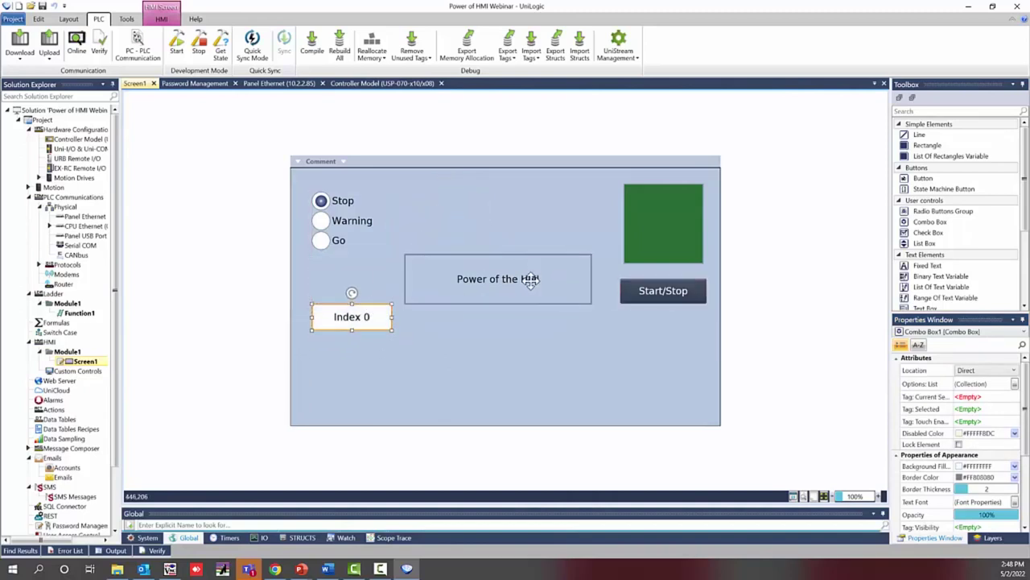
{"action": "left_click_drag", "start_coordinate": [529, 282], "coordinate": [534, 188]}
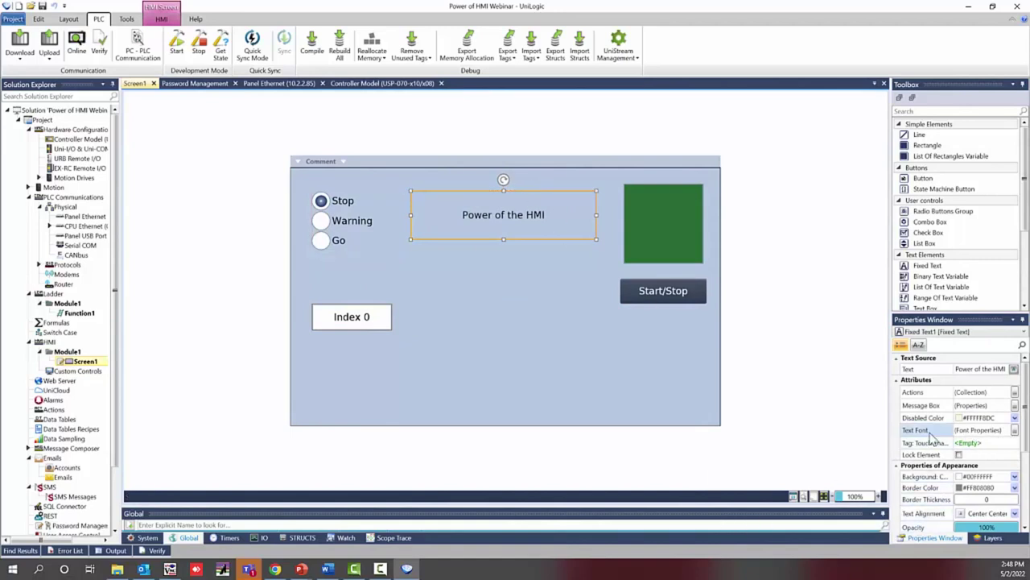
Step: Format the Power of the HMI text at font size 26, bold and underlined, in red
{"action": "left_click", "coordinate": [1016, 431]}
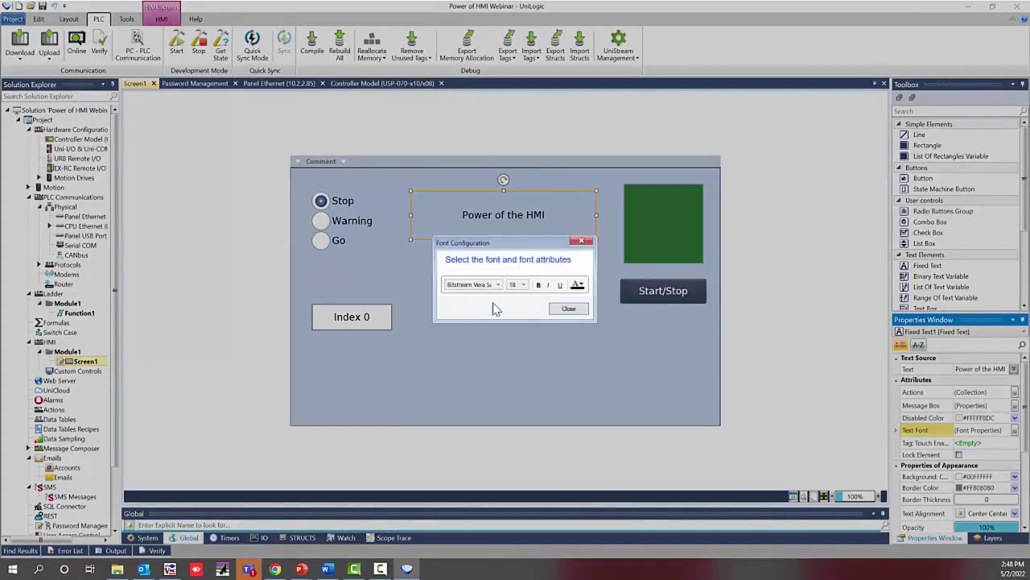
{"action": "left_click", "coordinate": [524, 285]}
{"action": "left_click", "coordinate": [513, 348]}
{"action": "left_click", "coordinate": [512, 339]}
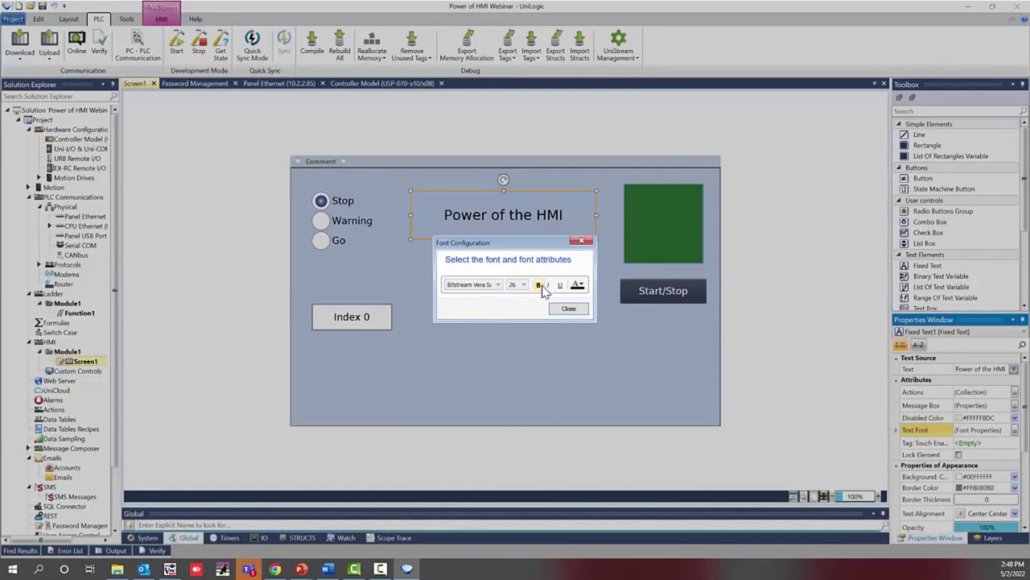
{"action": "left_click", "coordinate": [538, 285]}
{"action": "left_click", "coordinate": [560, 285]}
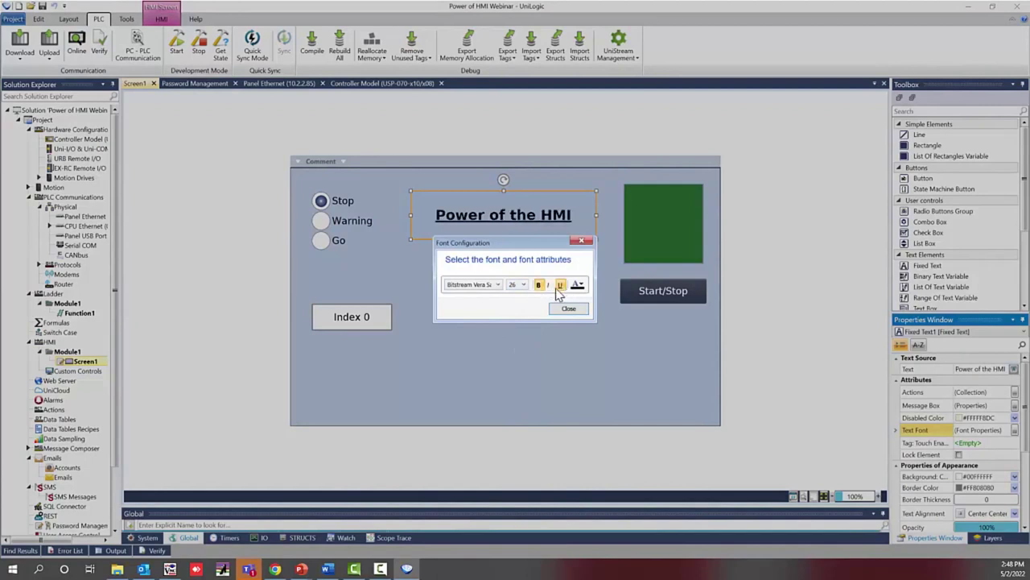
{"action": "left_click", "coordinate": [579, 285]}
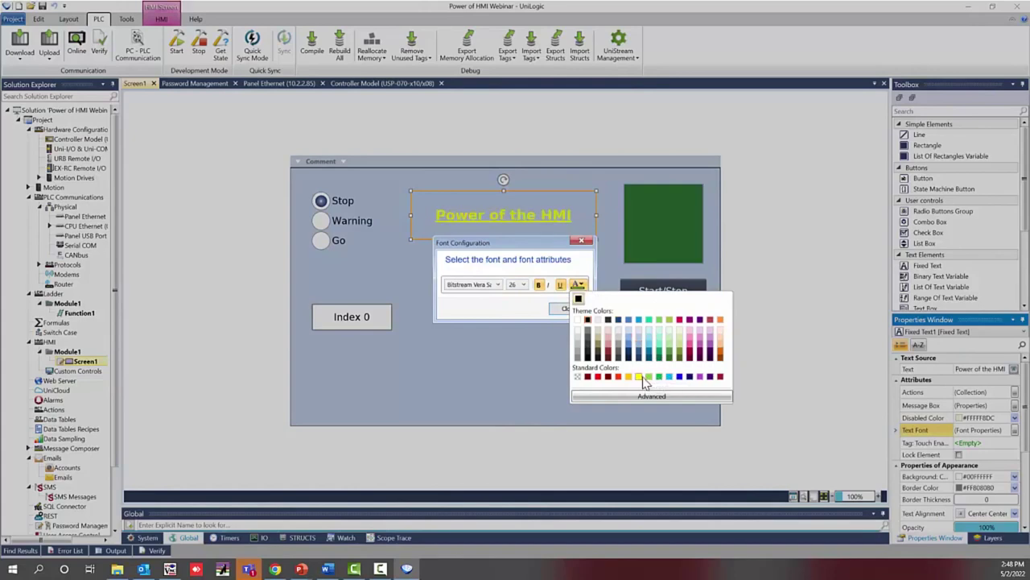
{"action": "left_click", "coordinate": [619, 376]}
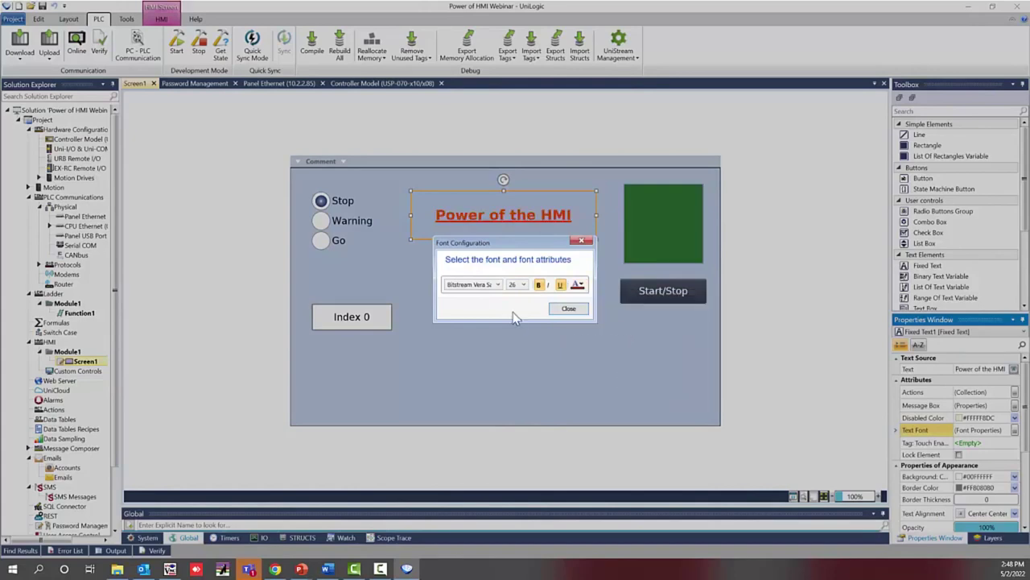
Step: Change the Power of the HMI text's font to Bitstream Vera Sans Mono
{"action": "left_click", "coordinate": [473, 288]}
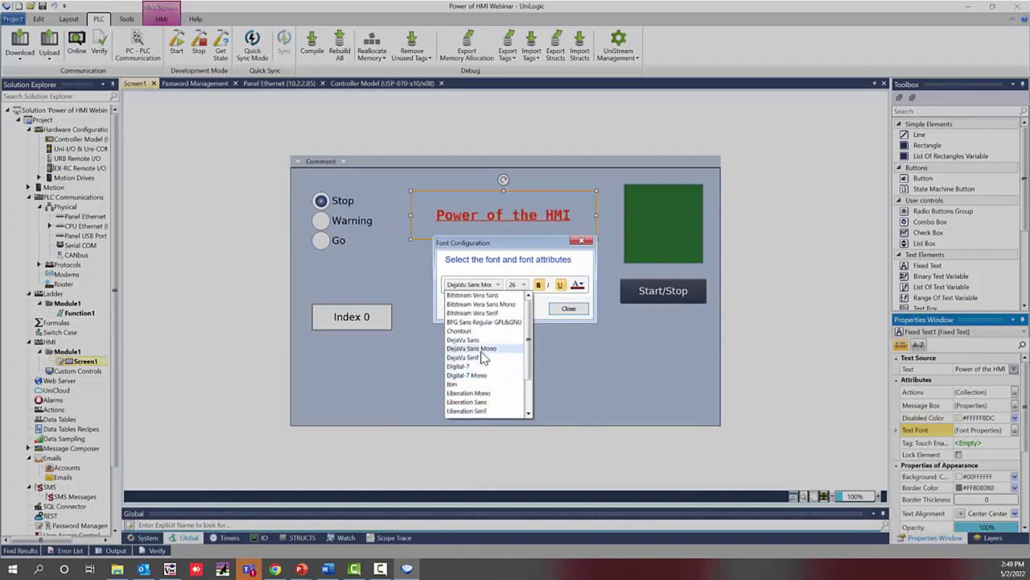
{"action": "left_click", "coordinate": [481, 350]}
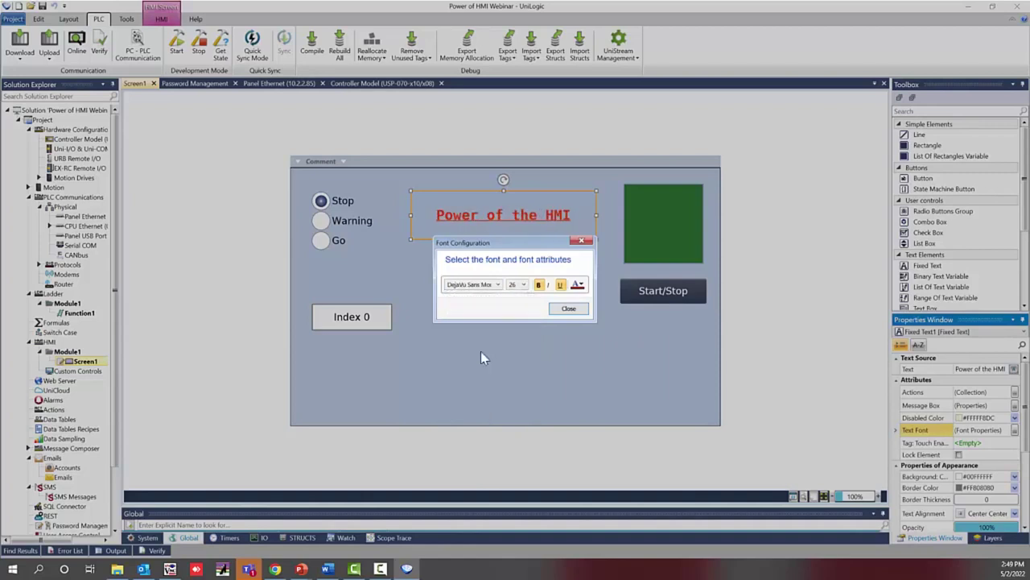
{"action": "left_click", "coordinate": [498, 287]}
{"action": "scroll", "coordinate": [469, 316], "scroll_direction": "up", "scroll_amount": 3}
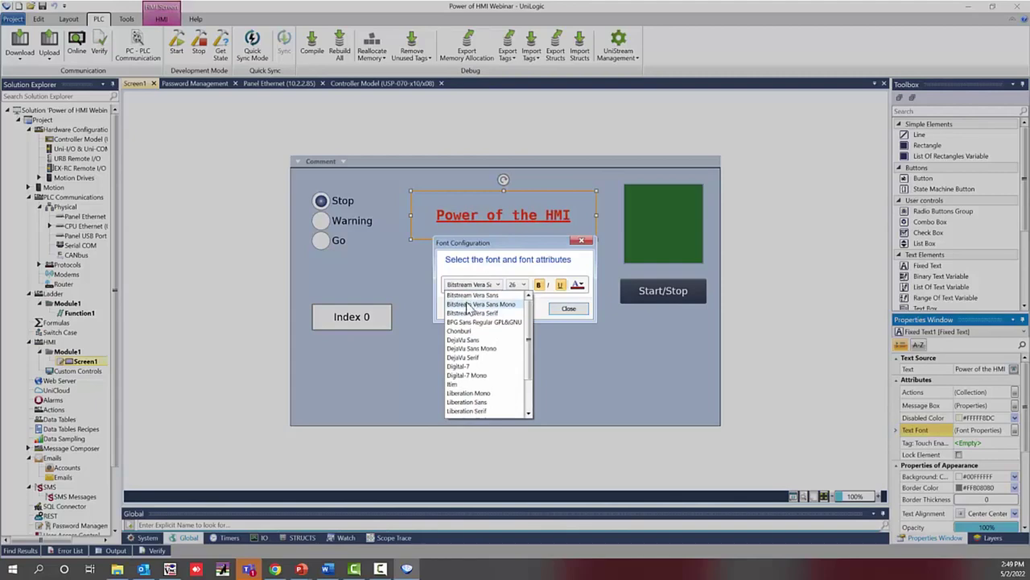
{"action": "left_click", "coordinate": [470, 310]}
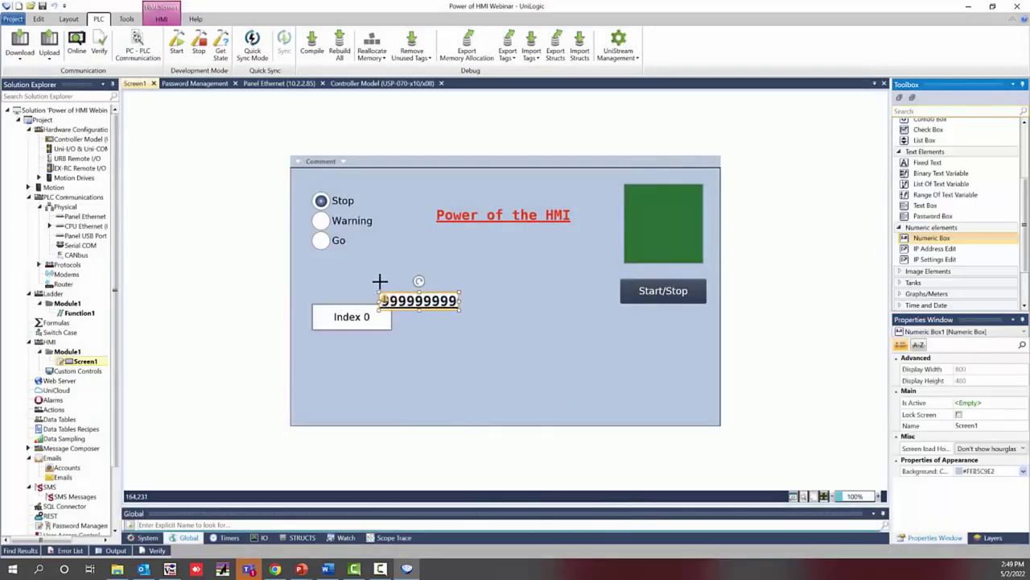
Step: Position and enlarge a numeric box below the title text and link it to a new global INT16 tag named Value
{"action": "left_click_drag", "start_coordinate": [379, 281], "coordinate": [464, 262]}
{"action": "left_click_drag", "start_coordinate": [545, 277], "coordinate": [565, 291]}
{"action": "left_click", "coordinate": [1000, 394]}
{"action": "left_click", "coordinate": [1012, 394]}
{"action": "left_click", "coordinate": [1018, 396]}
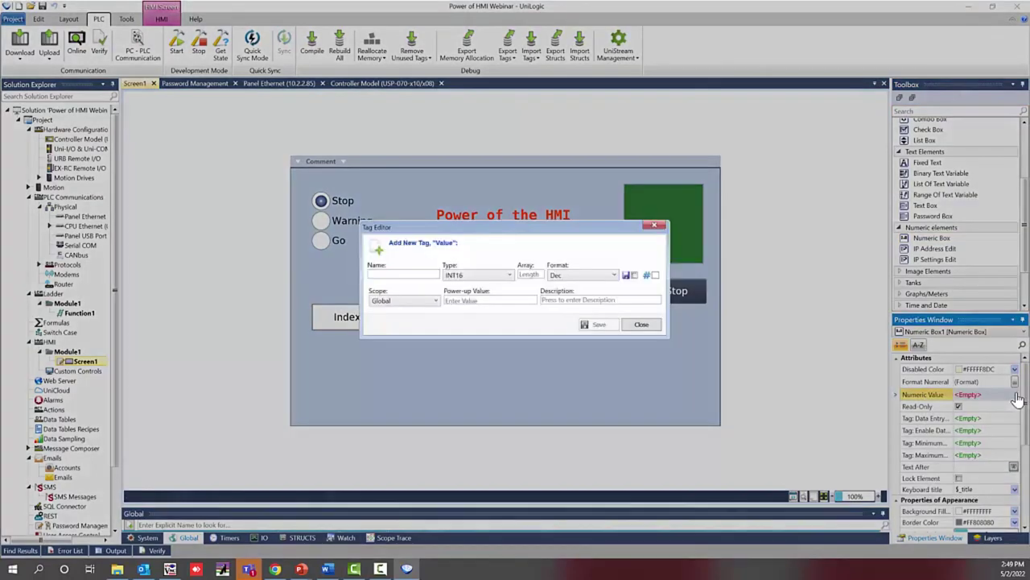
{"action": "type", "text": "Va"}
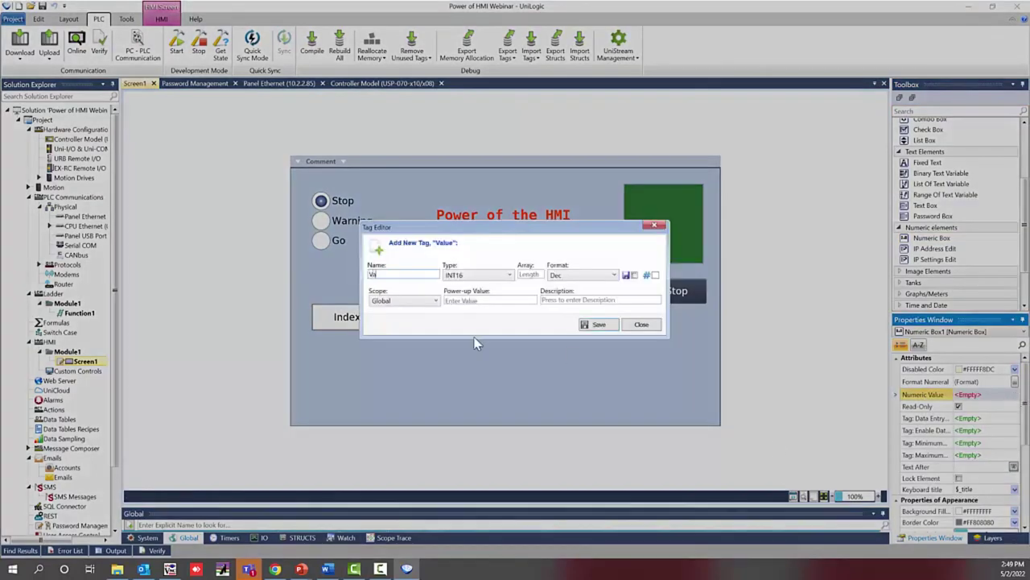
{"action": "type", "text": "lue"}
{"action": "key", "text": "Return"}
Step: Set the numeric box's decimal point location to 1 in its number format, and review the format settings
{"action": "left_click", "coordinate": [1014, 381]}
{"action": "left_click", "coordinate": [1014, 381]}
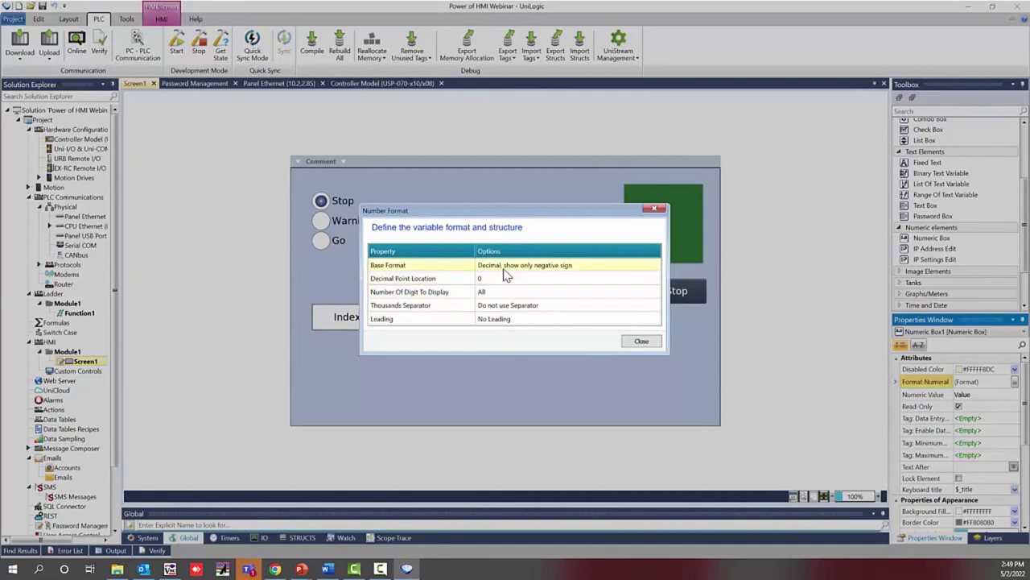
{"action": "left_click", "coordinate": [487, 281]}
{"action": "left_click", "coordinate": [493, 296]}
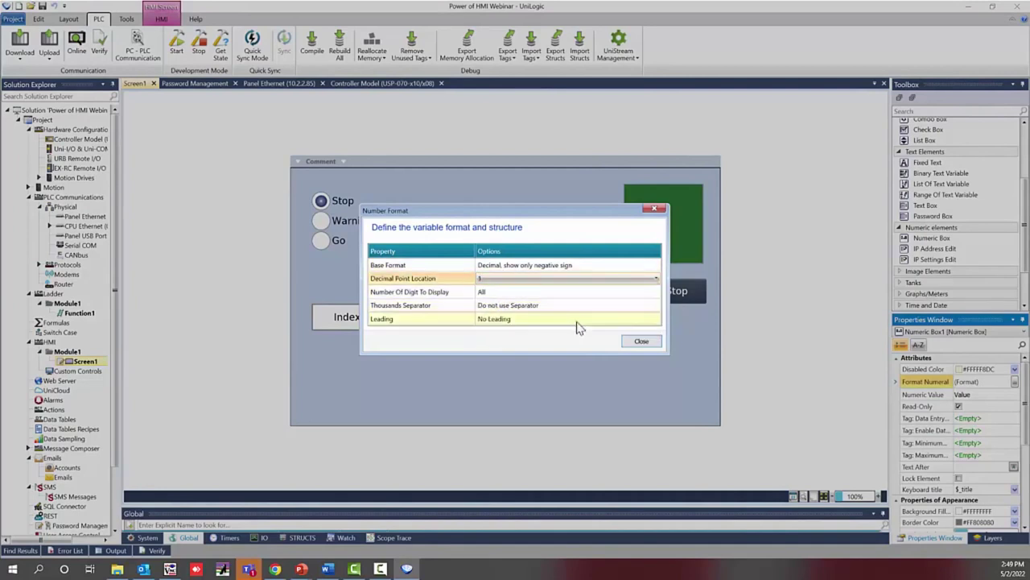
{"action": "left_click", "coordinate": [640, 342]}
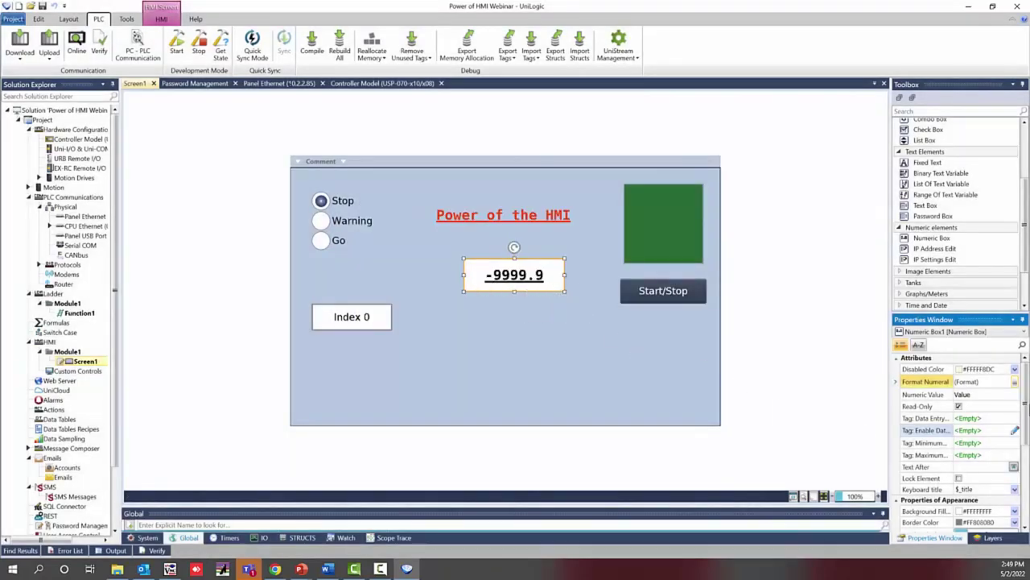
{"action": "left_click", "coordinate": [1015, 382]}
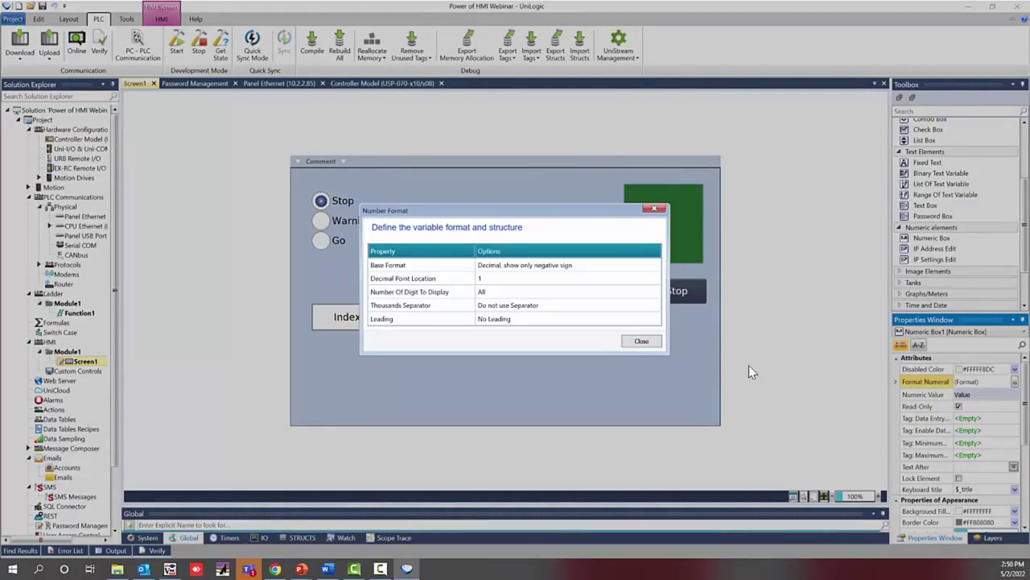
{"action": "left_click", "coordinate": [642, 342]}
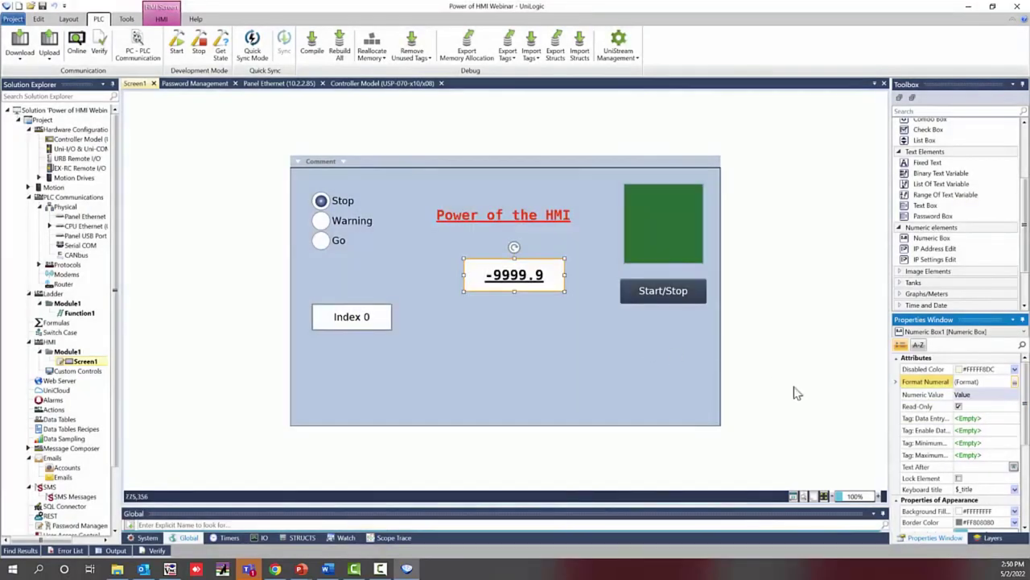
Step: Turn off the numeric box's Read-Only attribute and set its Text After to °C
{"action": "left_click", "coordinate": [959, 408]}
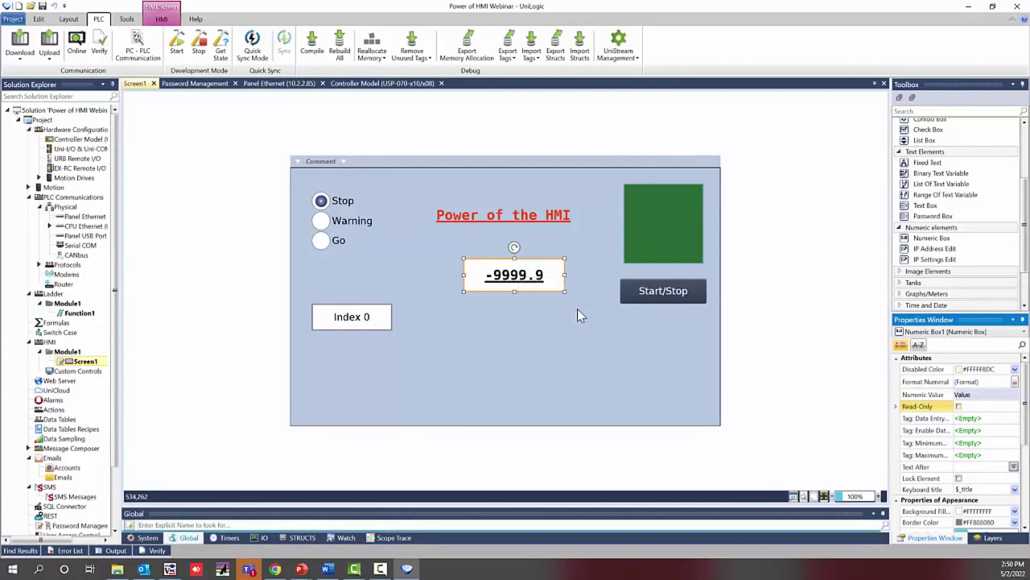
{"action": "scroll", "coordinate": [952, 399], "scroll_direction": "down", "scroll_amount": 2}
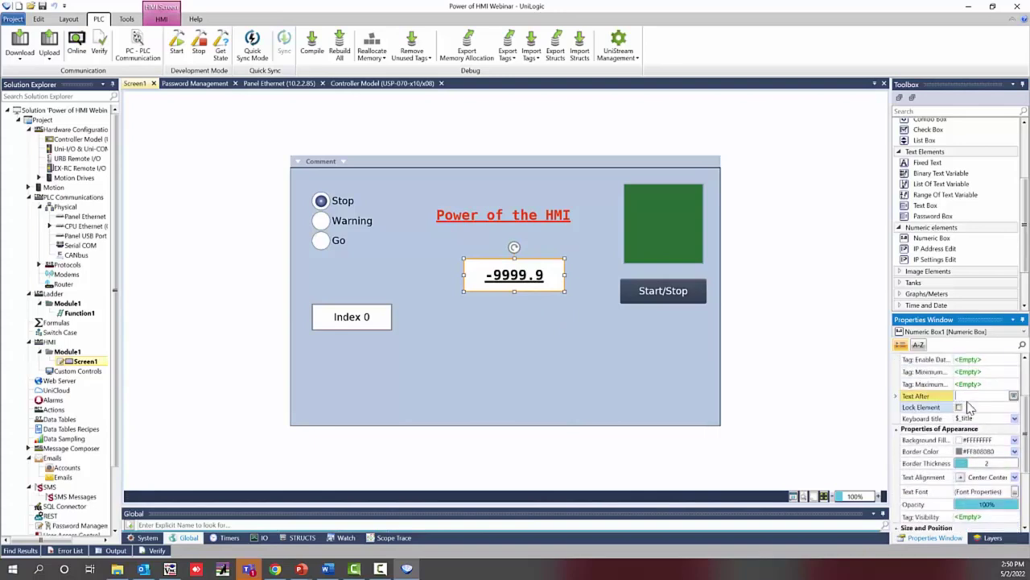
{"action": "left_click", "coordinate": [1013, 396]}
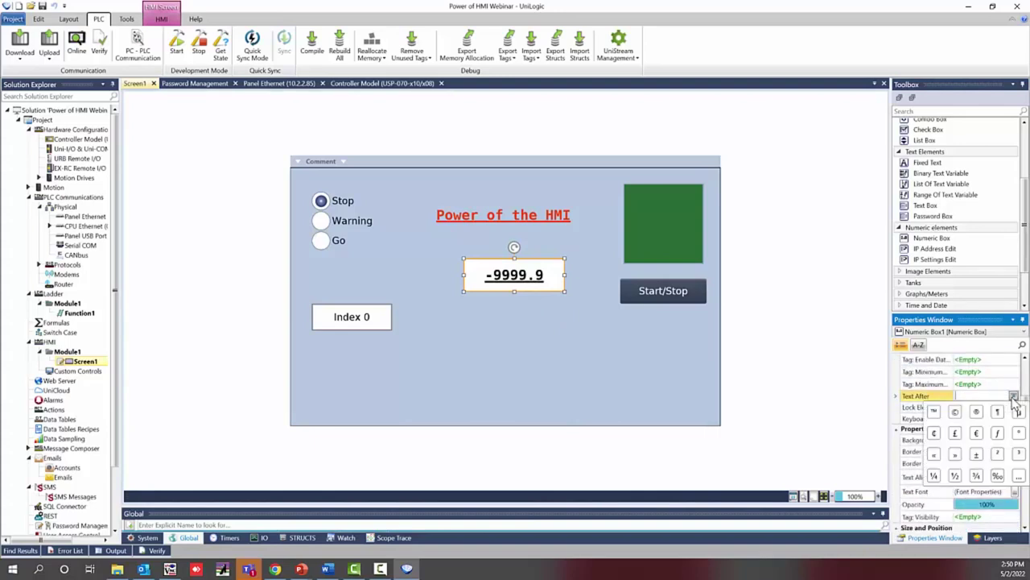
{"action": "left_click", "coordinate": [1018, 454]}
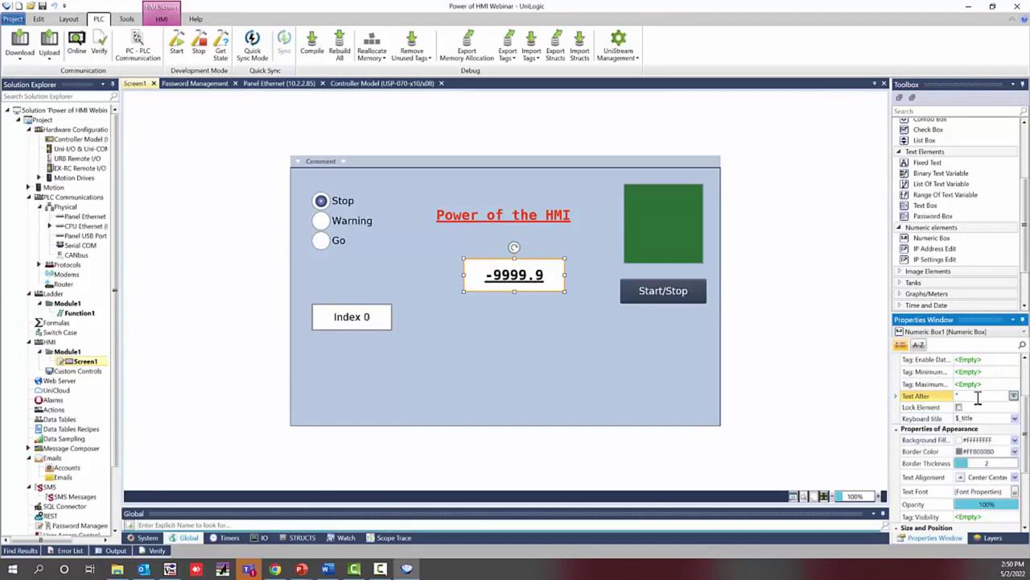
{"action": "left_click", "coordinate": [678, 366]}
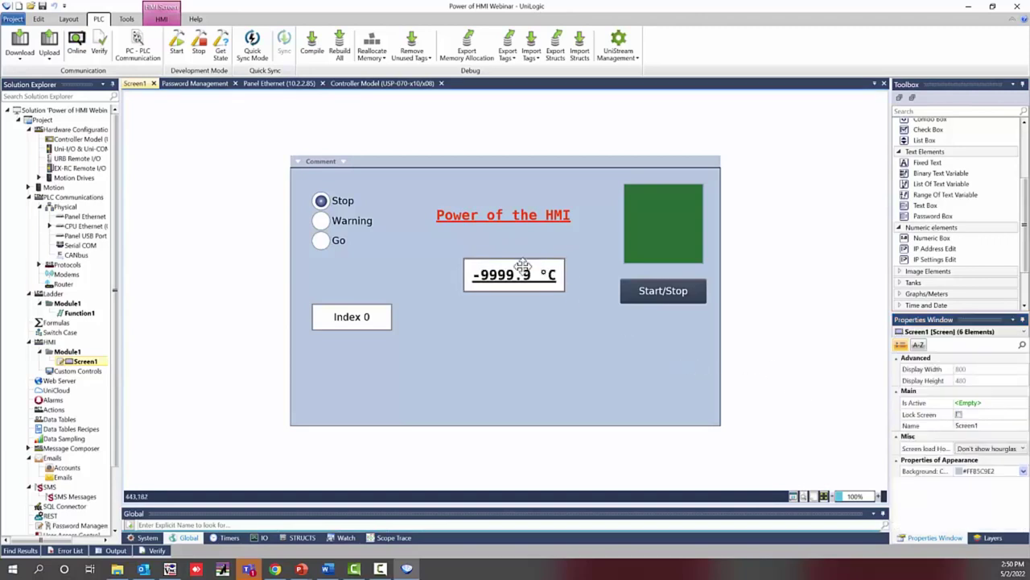
Step: Remove the bold and underline formatting from the numeric box's text font
{"action": "left_click", "coordinate": [545, 276]}
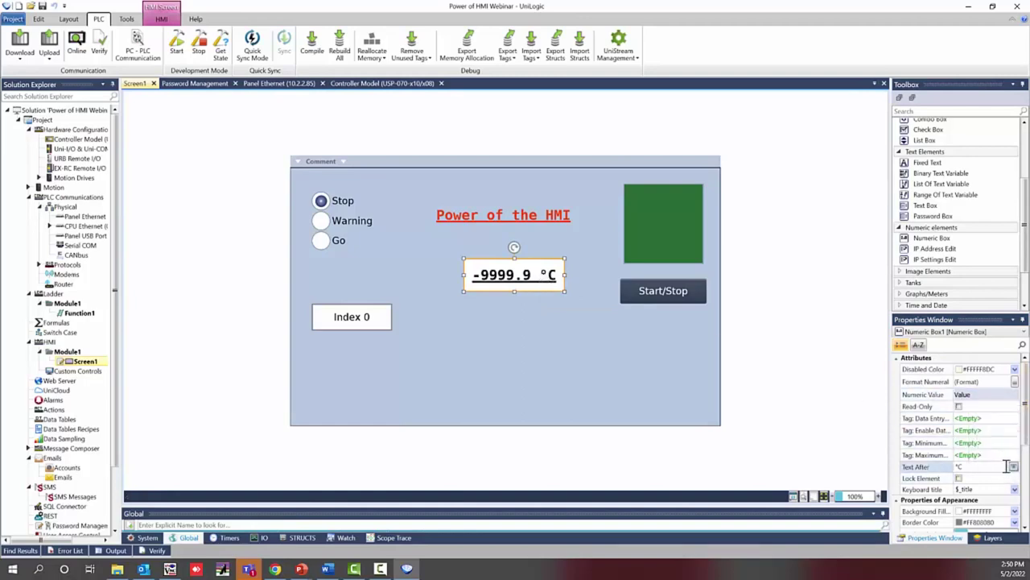
{"action": "left_click", "coordinate": [1014, 382]}
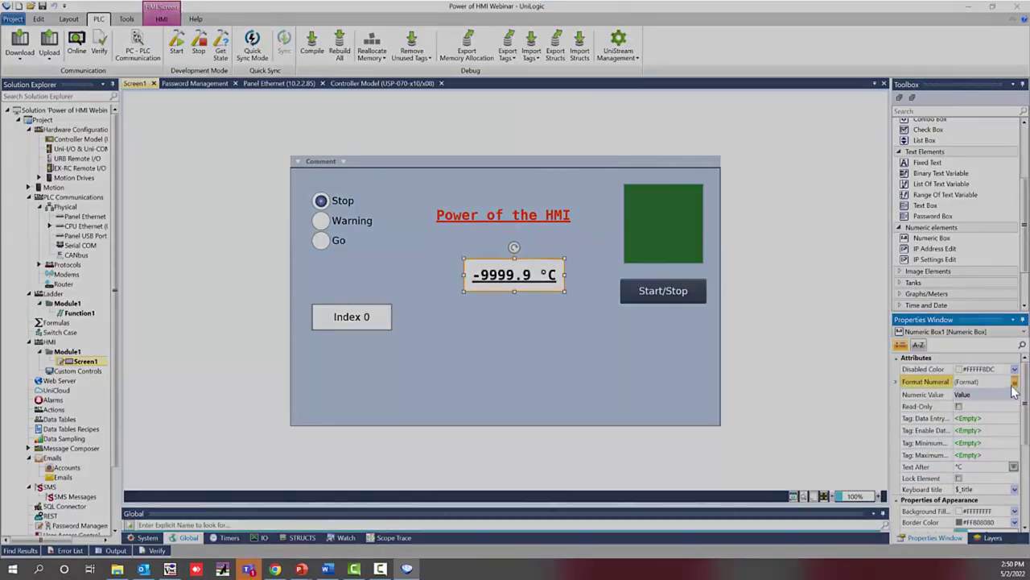
{"action": "left_click", "coordinate": [653, 208]}
{"action": "scroll", "coordinate": [998, 426], "scroll_direction": "down", "scroll_amount": 3}
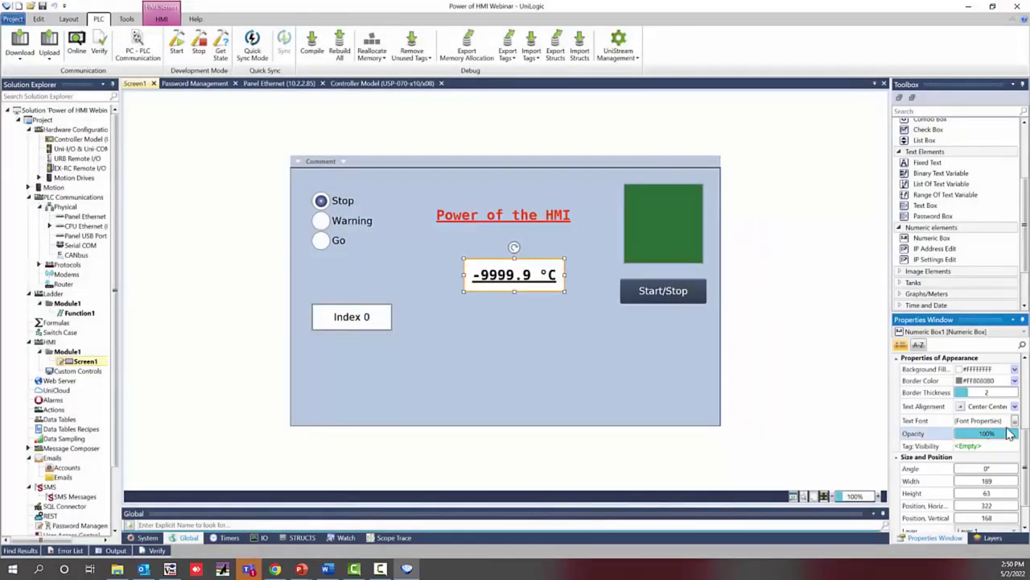
{"action": "left_click", "coordinate": [1014, 421]}
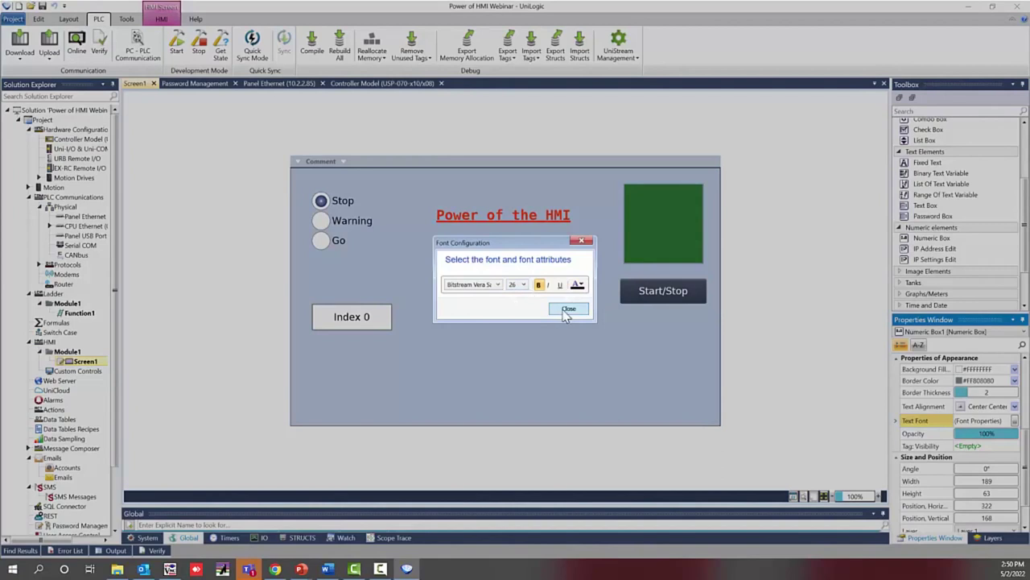
{"action": "left_click", "coordinate": [538, 284]}
{"action": "left_click", "coordinate": [567, 310]}
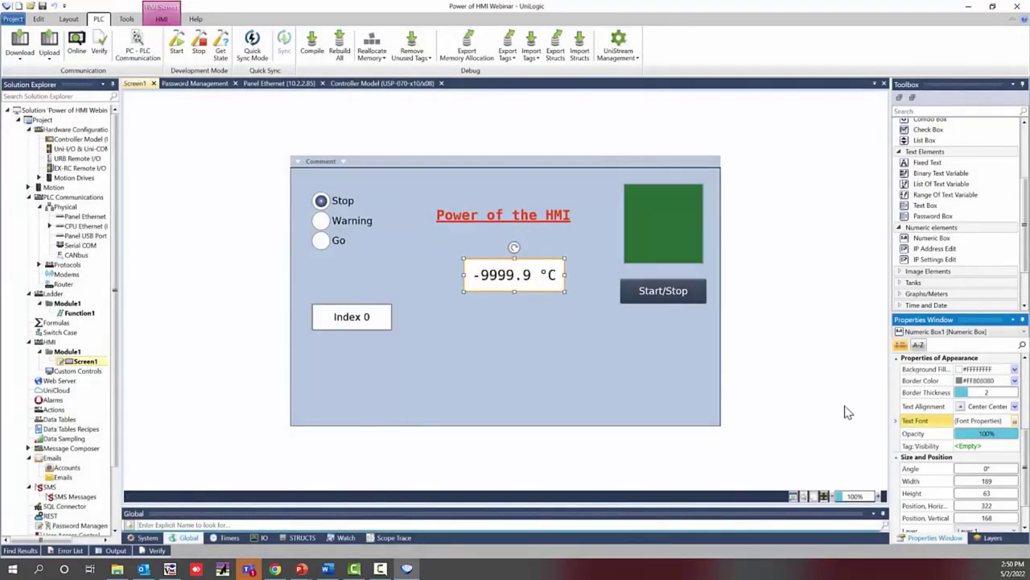
Step: Move the numeric box directly beneath the Start/Stop button, at about horizontal position 586 and vertical position 291
{"action": "scroll", "coordinate": [950, 455], "scroll_direction": "up", "scroll_amount": 3}
{"action": "scroll", "coordinate": [952, 454], "scroll_direction": "down", "scroll_amount": 5}
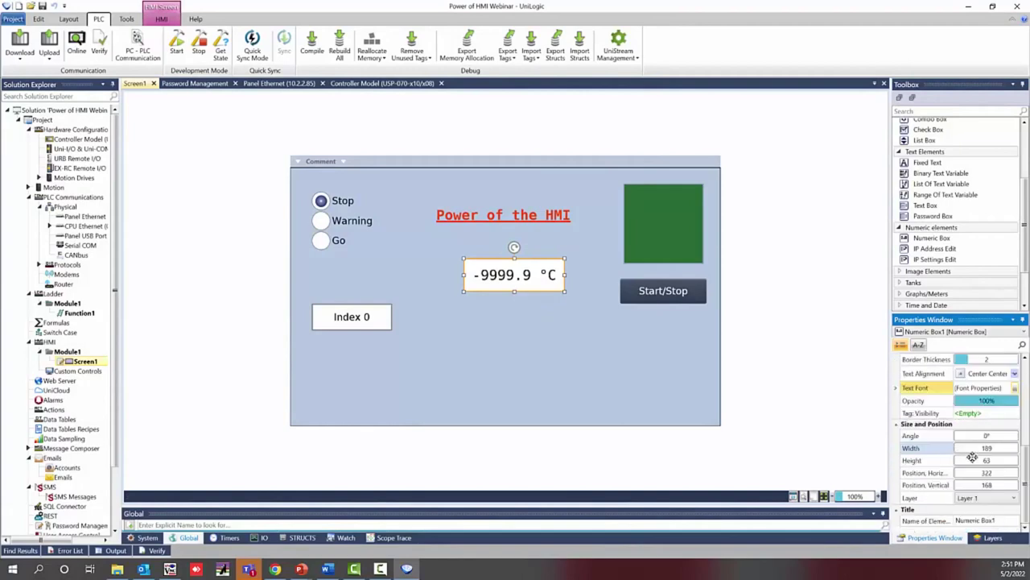
{"action": "left_click_drag", "start_coordinate": [524, 260], "coordinate": [668, 327]}
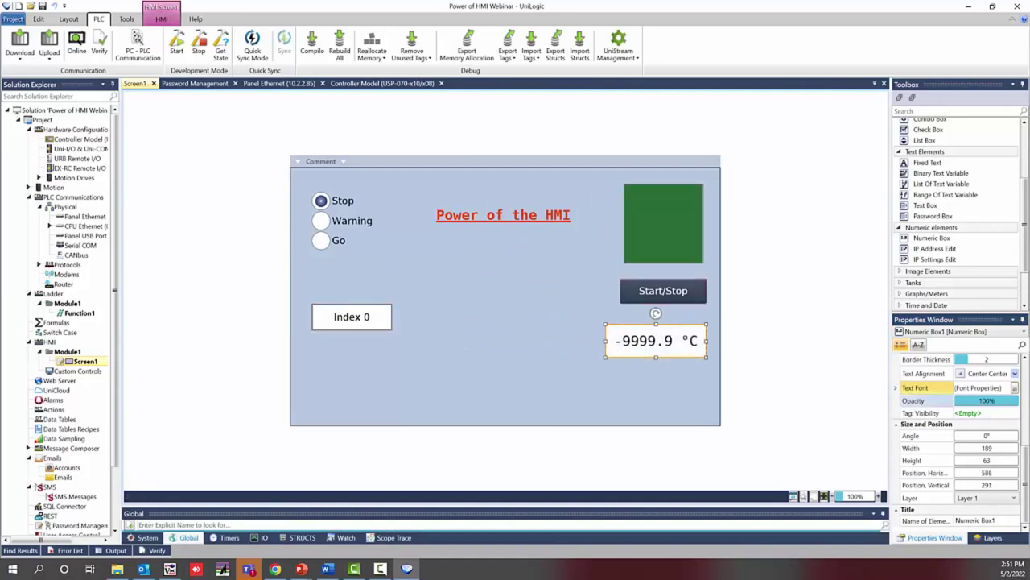
Step: Set the numeric box's data entry limits to a minimum of #0 and a maximum of #150
{"action": "scroll", "coordinate": [959, 431], "scroll_direction": "up", "scroll_amount": 5}
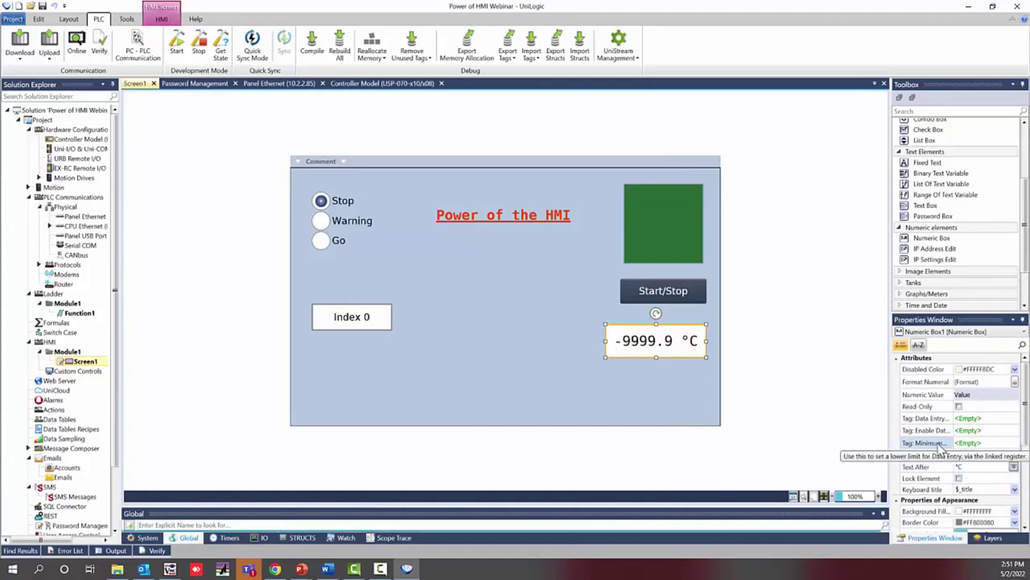
{"action": "left_click", "coordinate": [967, 442]}
{"action": "type", "text": "#0"}
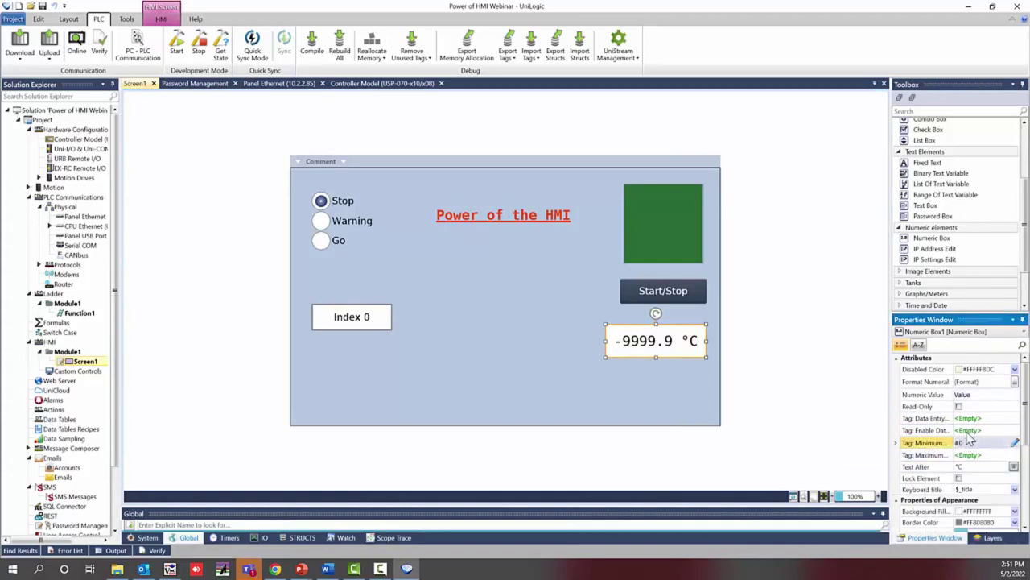
{"action": "left_click", "coordinate": [971, 455]}
{"action": "left_click", "coordinate": [971, 455]}
{"action": "type", "text": "#150"}
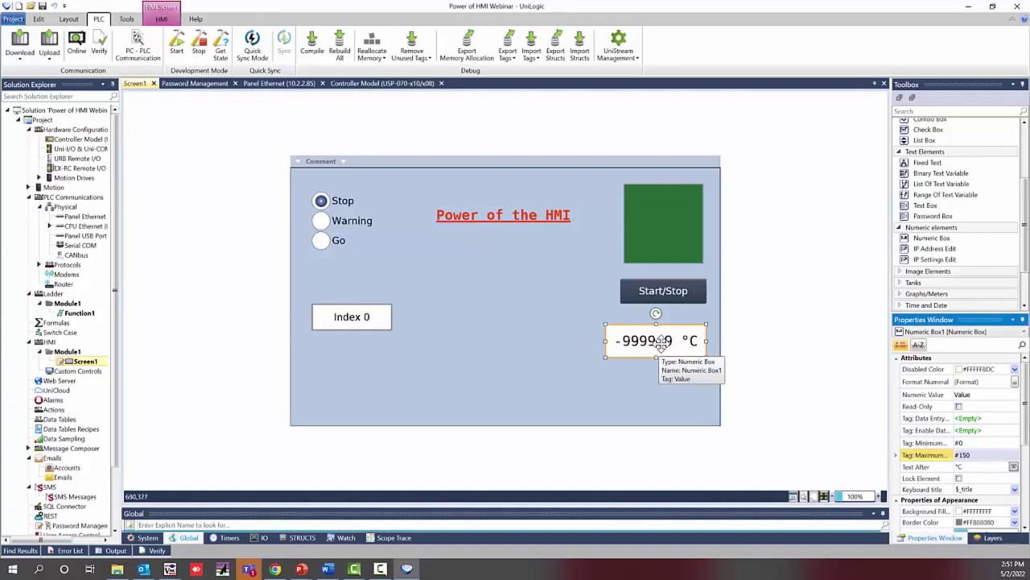
Step: Place a Binary Image Variable below the title text, between the combo box and the numeric box, and enlarge it
{"action": "left_click", "coordinate": [917, 272]}
{"action": "left_click_drag", "start_coordinate": [922, 266], "coordinate": [456, 276]}
{"action": "left_click_drag", "start_coordinate": [493, 309], "coordinate": [563, 372]}
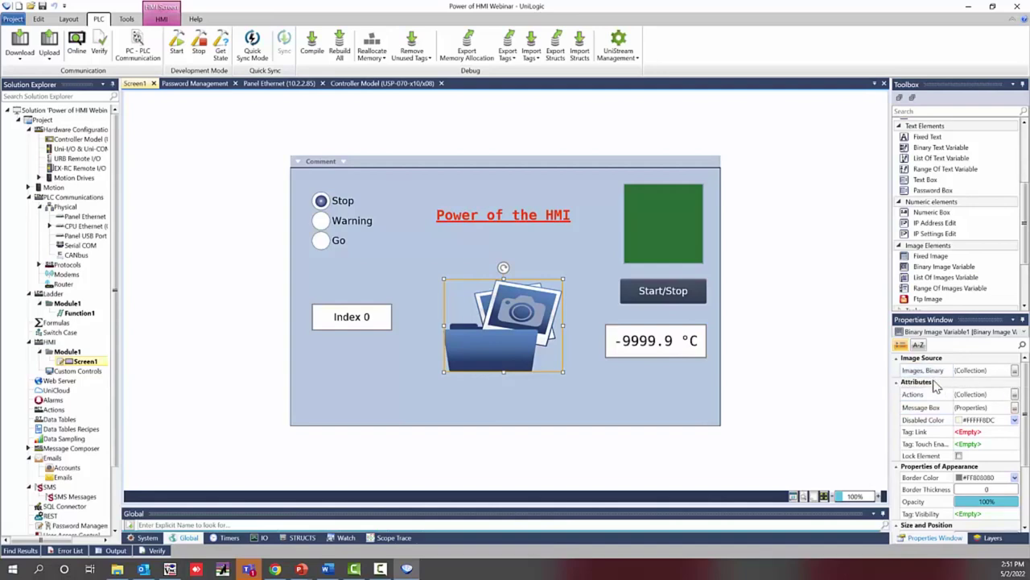
Step: From the UniPics Lights & Lamps folder, assign Unipic-Lights & Lamps-005 as binary image 0 and Unipic-Lights & Lamps-003 as image 1
{"action": "left_click", "coordinate": [1015, 371]}
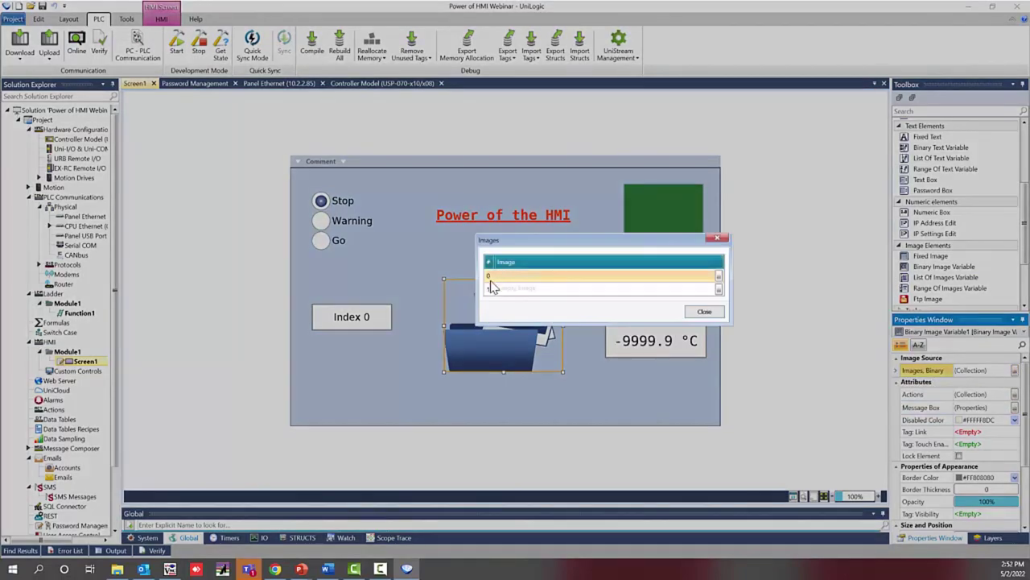
{"action": "left_click", "coordinate": [720, 281]}
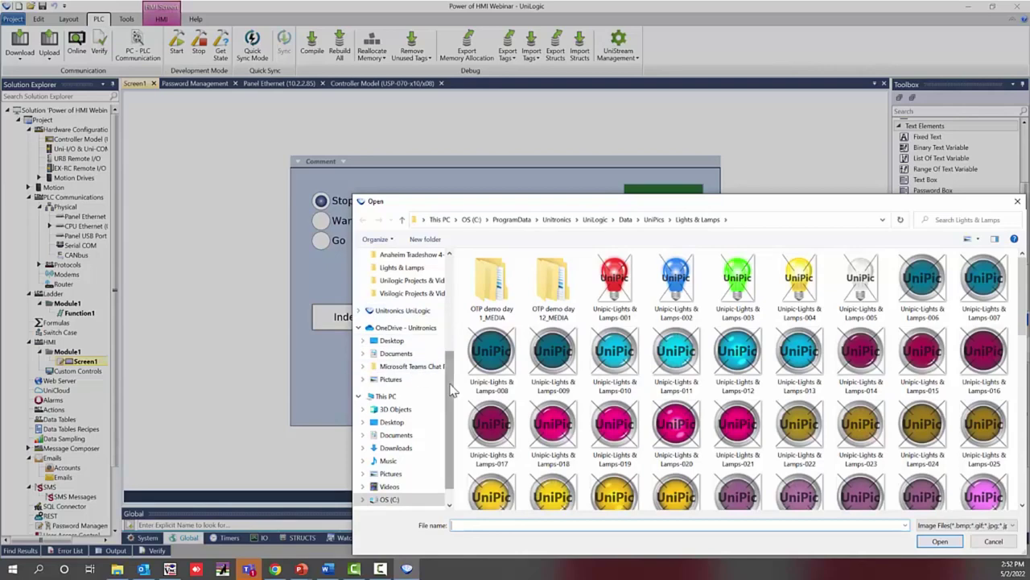
{"action": "scroll", "coordinate": [419, 322], "scroll_direction": "up", "scroll_amount": 3}
{"action": "scroll", "coordinate": [394, 346], "scroll_direction": "down", "scroll_amount": 2}
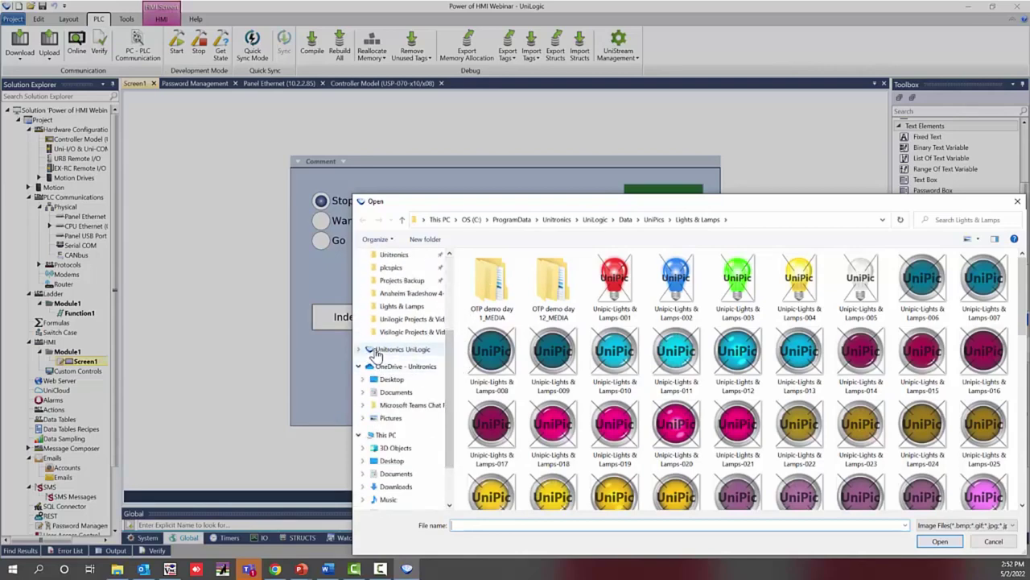
{"action": "left_click", "coordinate": [381, 354]}
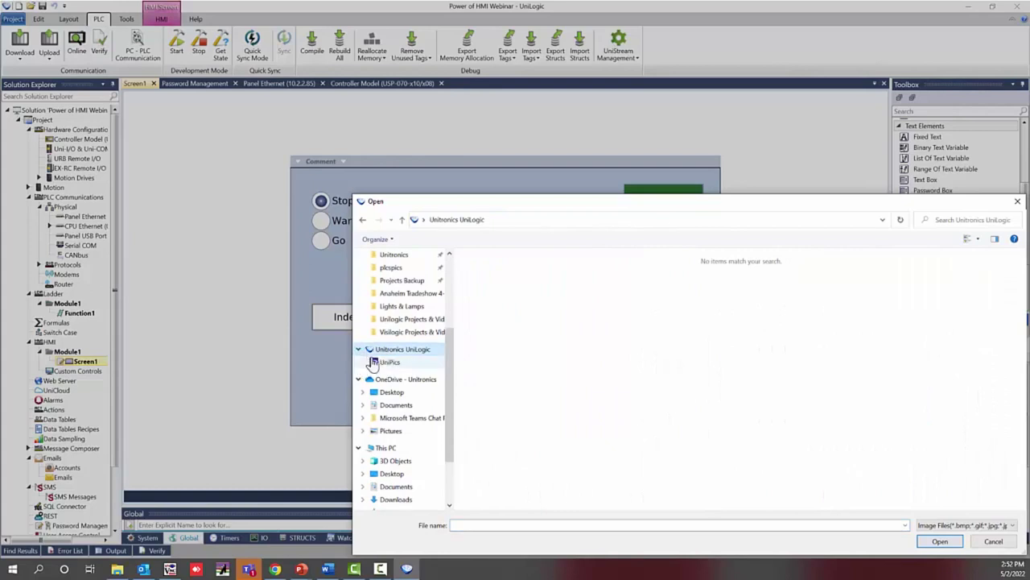
{"action": "left_click", "coordinate": [388, 362]}
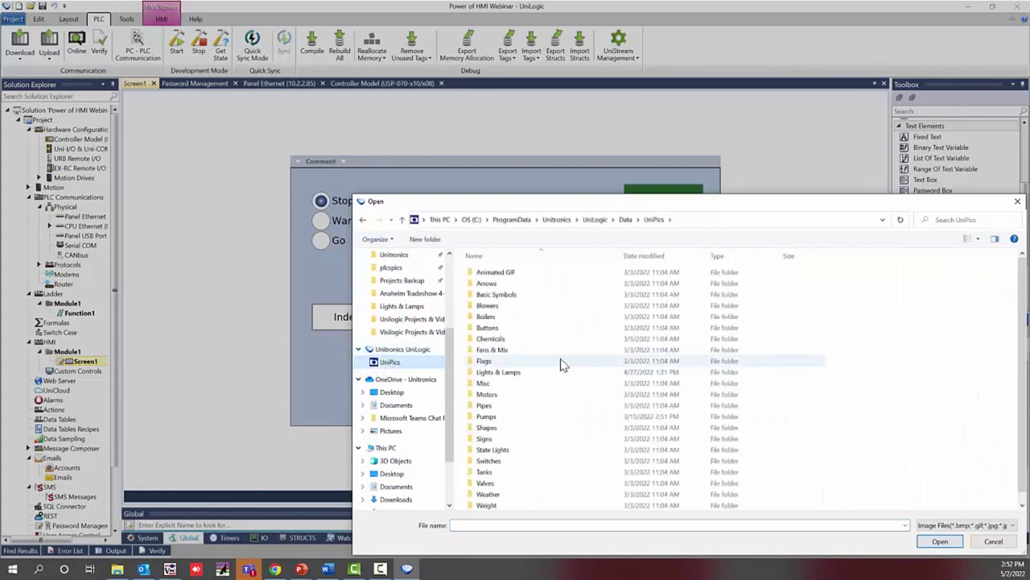
{"action": "double_click", "coordinate": [512, 374]}
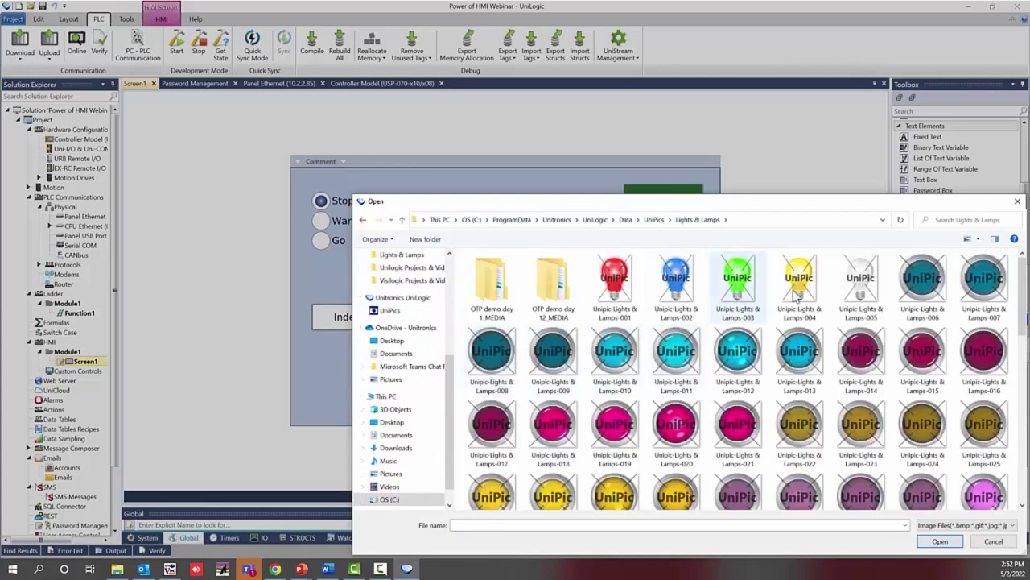
{"action": "left_click", "coordinate": [860, 286]}
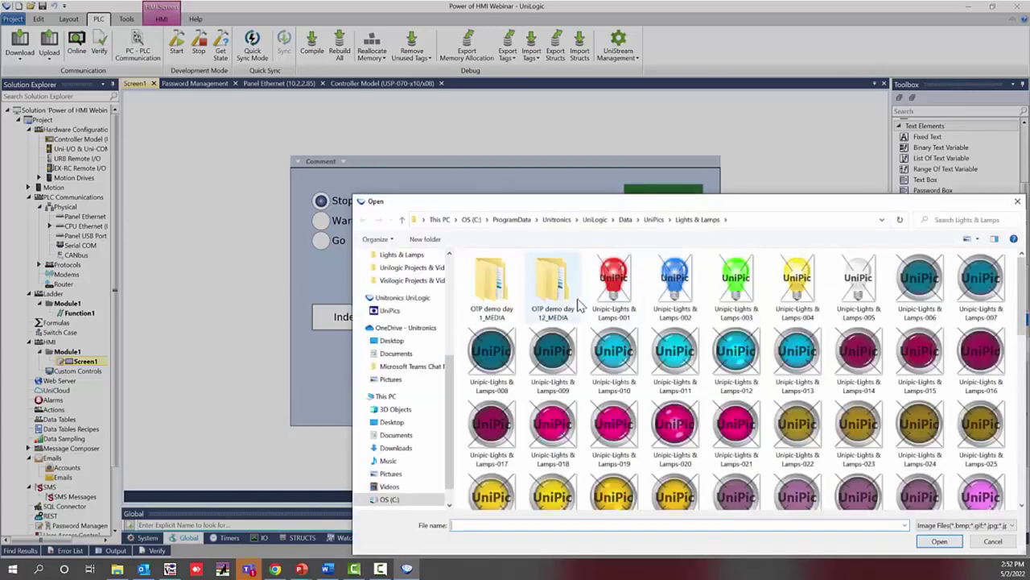
{"action": "left_click", "coordinate": [734, 288]}
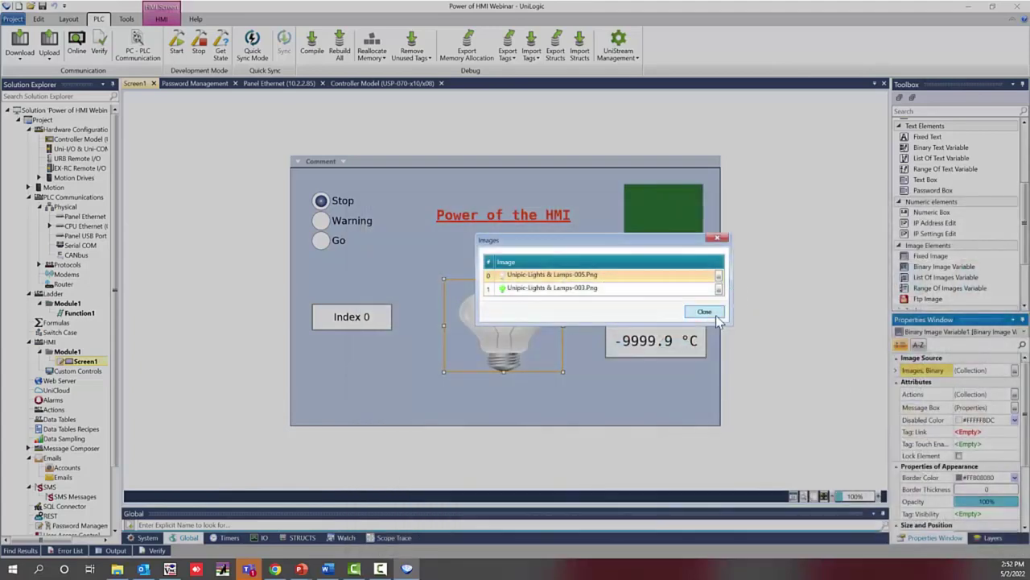
{"action": "left_click", "coordinate": [706, 313]}
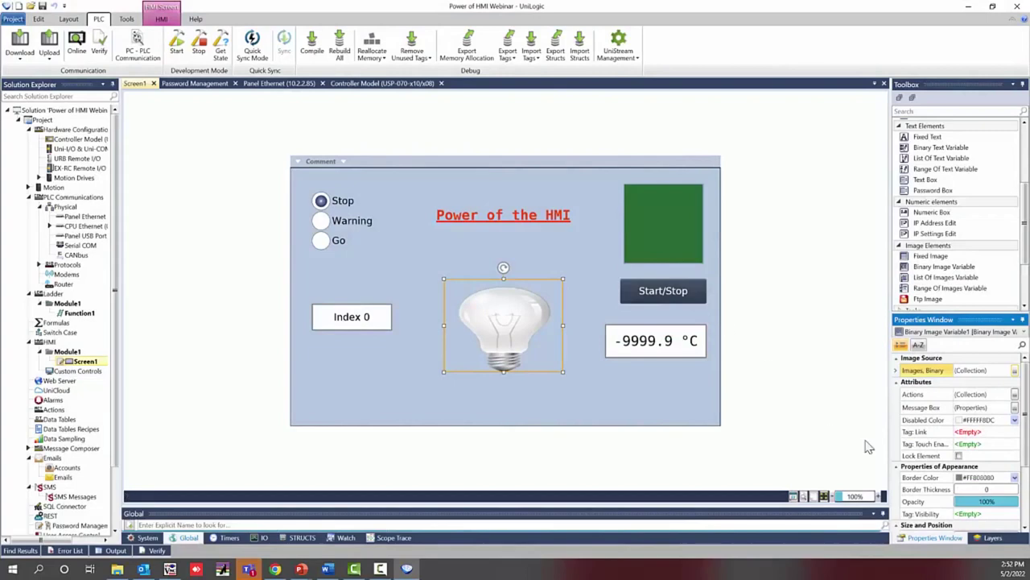
Step: Link the bulb image to a new global BIT tag named Light, and review its disabled color and message box options
{"action": "left_click", "coordinate": [932, 435]}
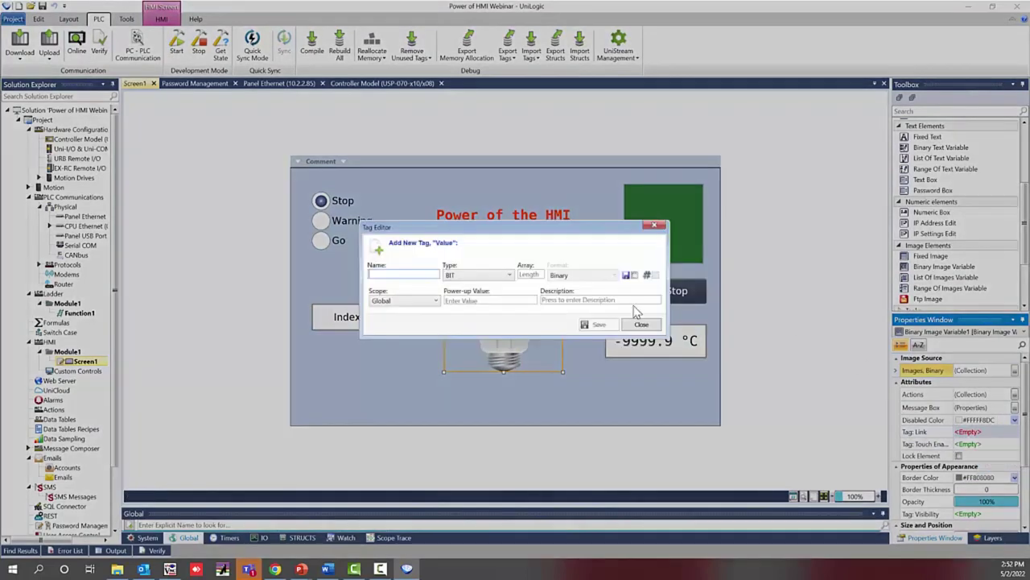
{"action": "type", "text": "Light"}
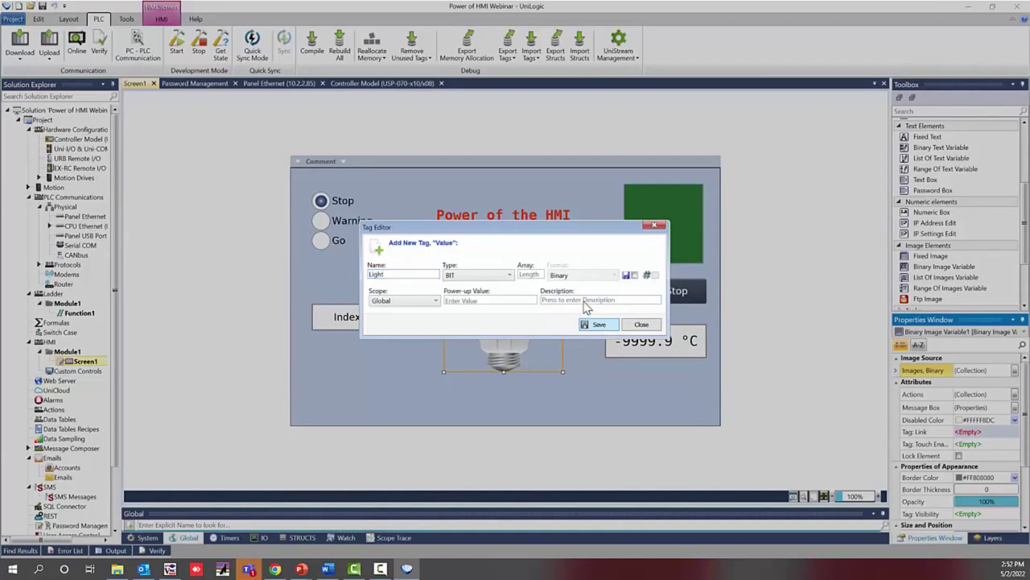
{"action": "left_click", "coordinate": [591, 300]}
{"action": "left_click", "coordinate": [598, 324]}
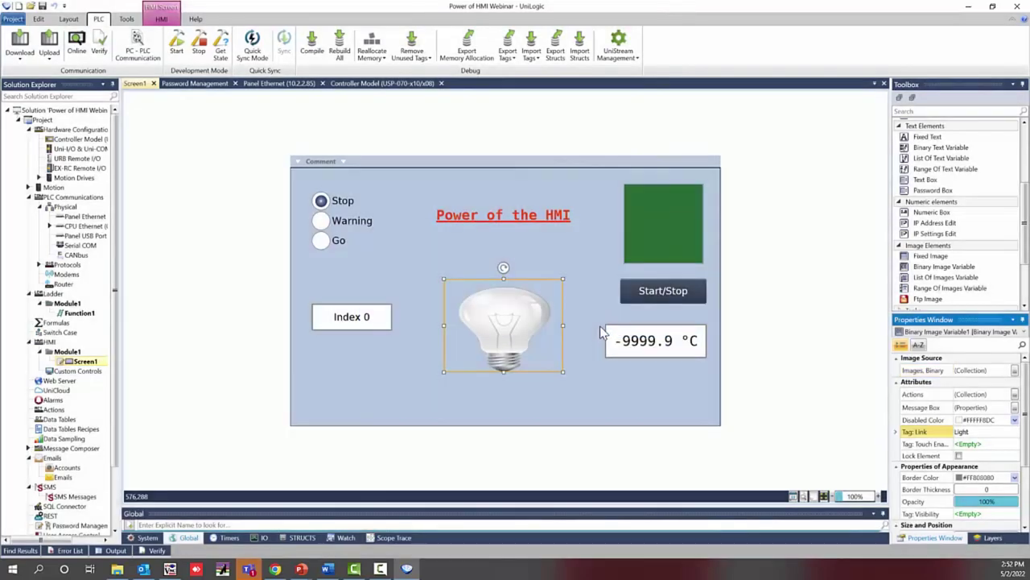
{"action": "left_click", "coordinate": [1015, 421]}
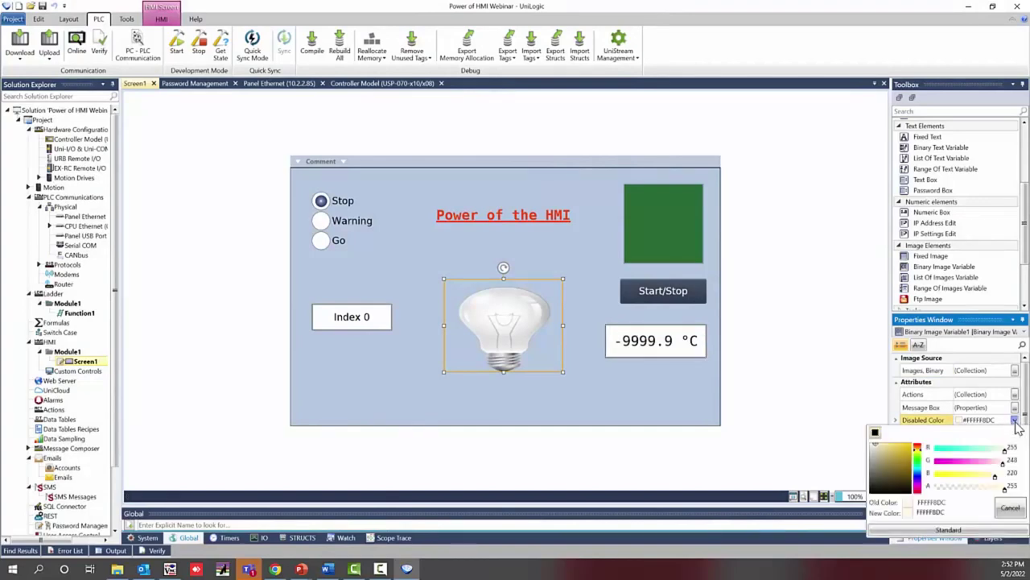
{"action": "left_click", "coordinate": [1015, 421]}
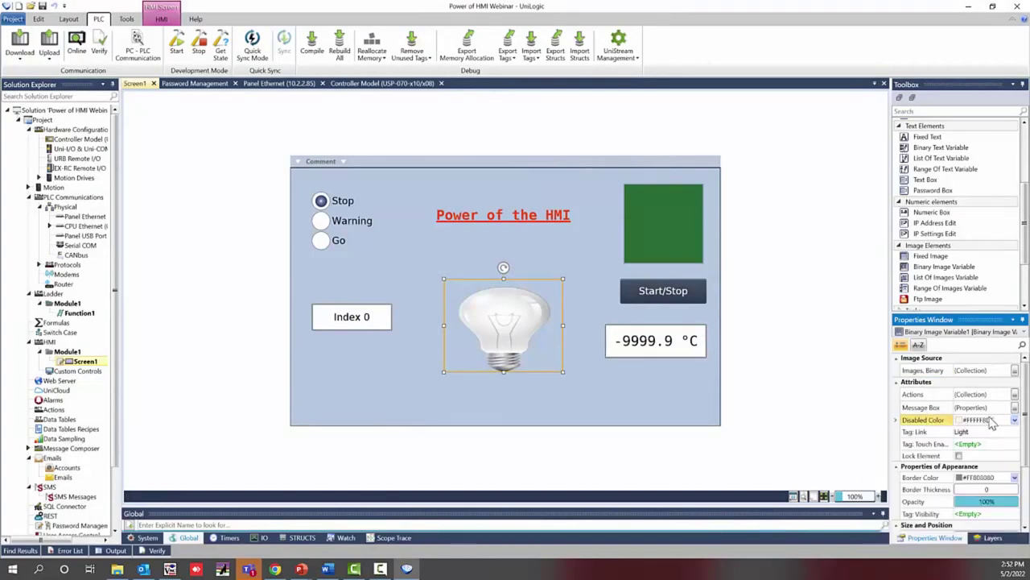
{"action": "left_click", "coordinate": [1015, 407]}
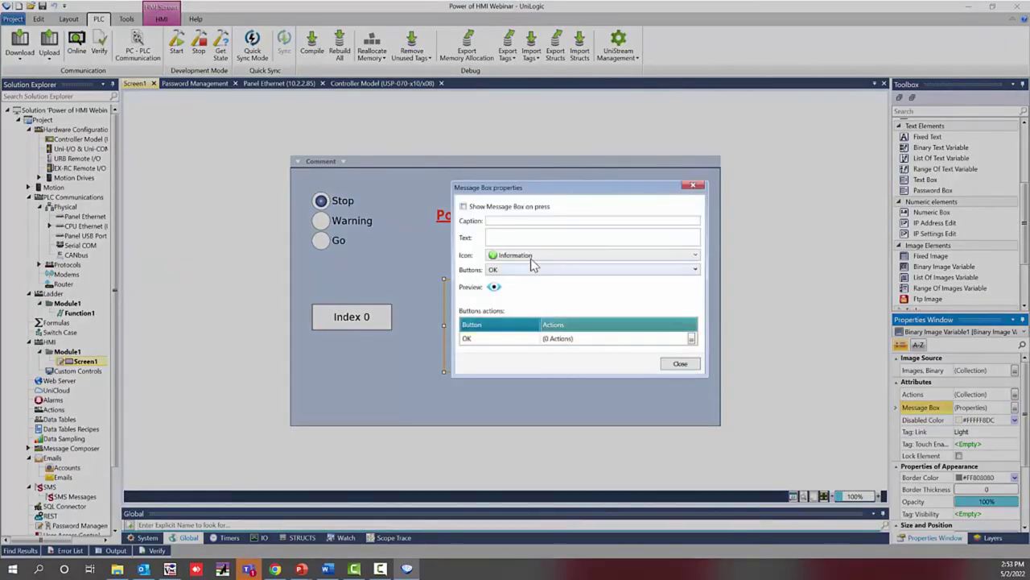
{"action": "left_click", "coordinate": [676, 366]}
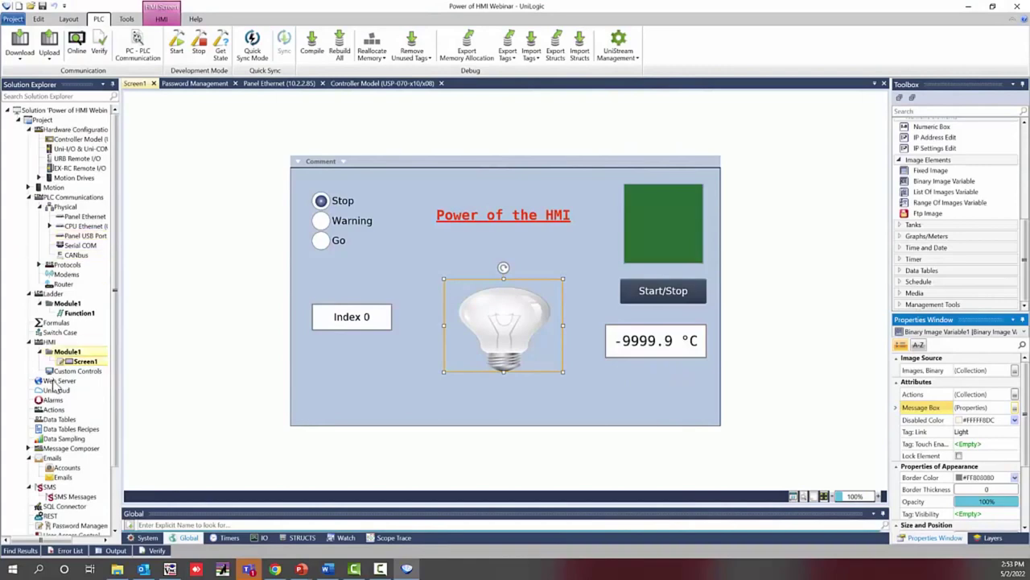
Step: Add a second button to the screen beneath the numeric box, near the lower edge, and select it
{"action": "scroll", "coordinate": [918, 274], "scroll_direction": "up", "scroll_amount": 3}
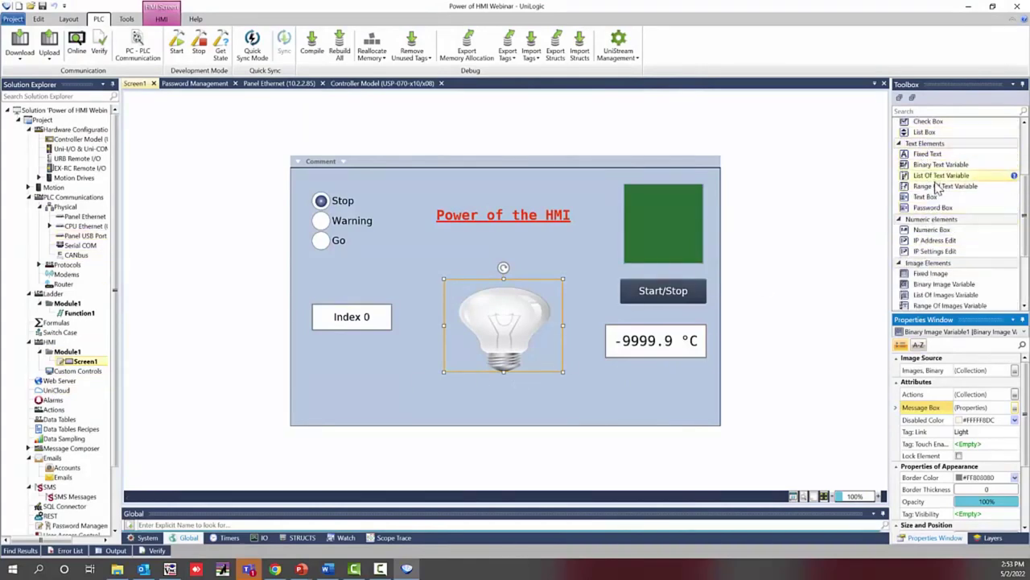
{"action": "scroll", "coordinate": [926, 181], "scroll_direction": "up", "scroll_amount": 3}
{"action": "left_click_drag", "start_coordinate": [930, 175], "coordinate": [631, 393]}
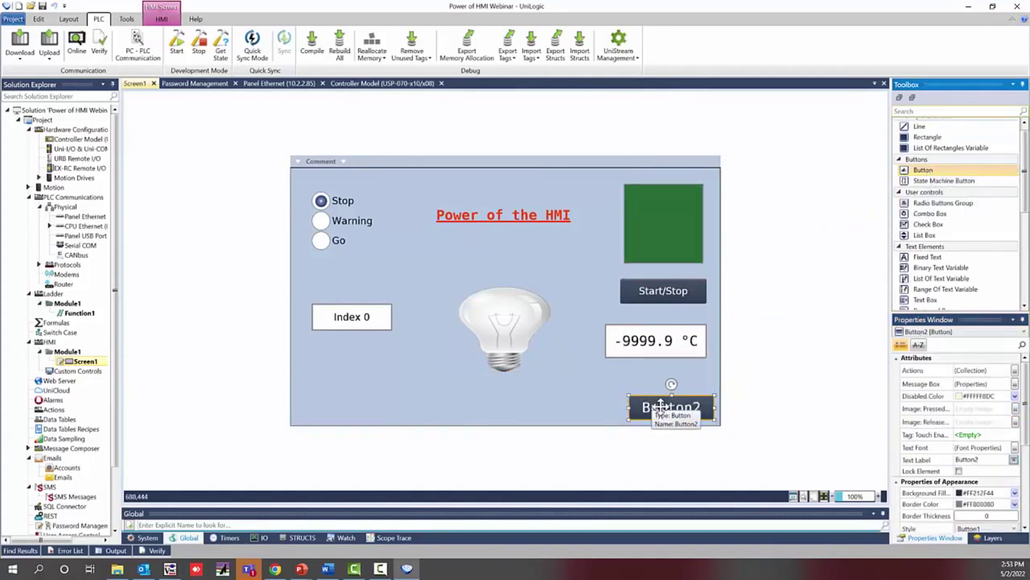
{"action": "left_click", "coordinate": [660, 406]}
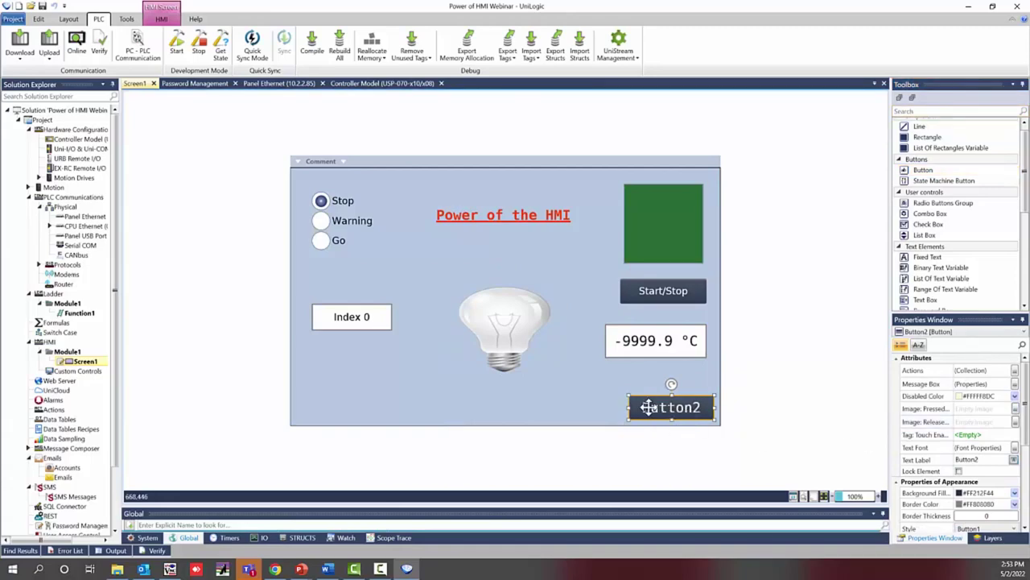
Step: Set the text label of the selected lower button to Next Page
{"action": "left_click", "coordinate": [974, 458]}
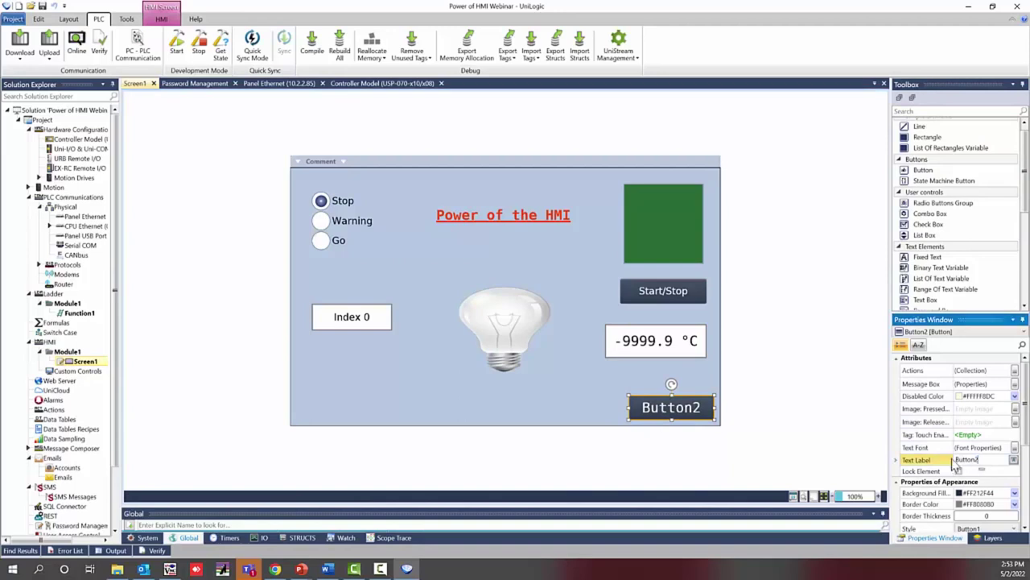
{"action": "type", "text": "Next Pa"}
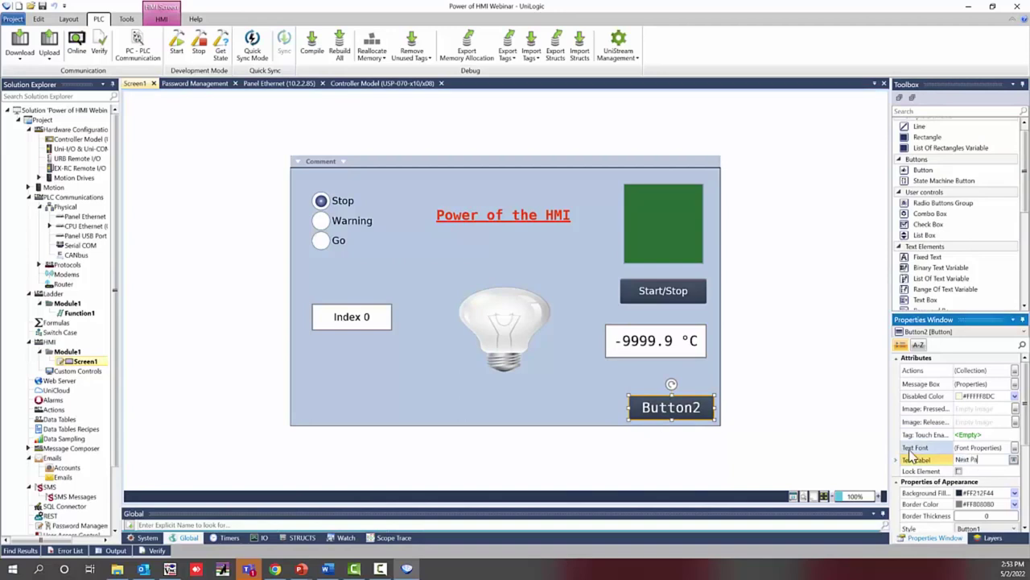
{"action": "type", "text": "ge"}
{"action": "key", "text": "Return"}
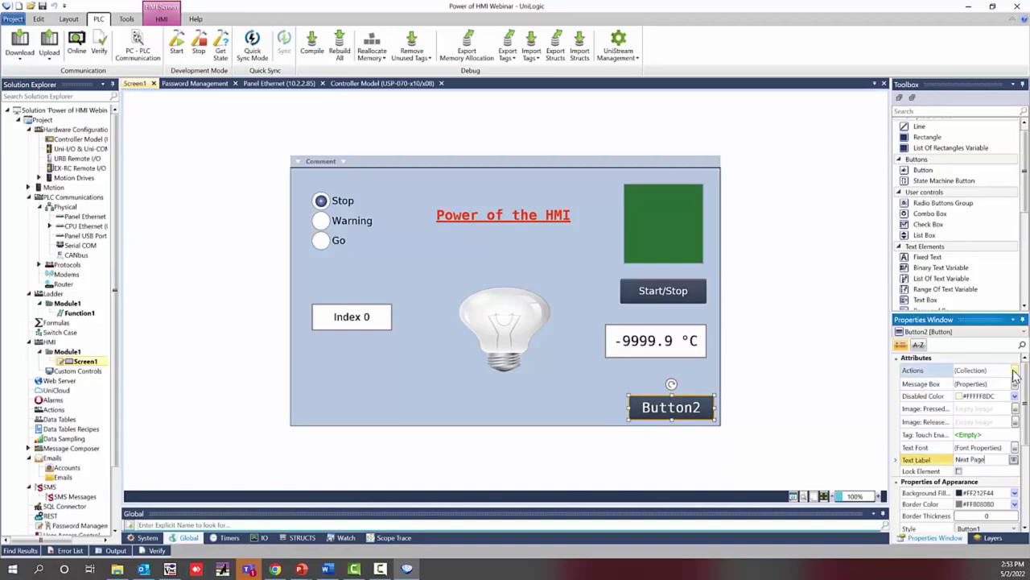
Step: Add a Load Screen action to the Next Page button, leaving its target screen empty
{"action": "left_click", "coordinate": [1016, 372]}
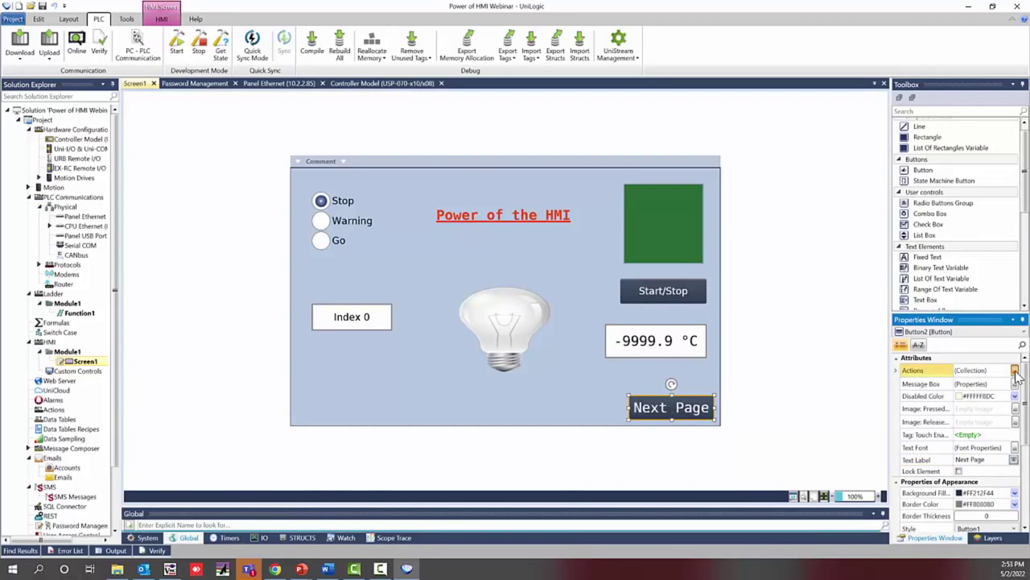
{"action": "left_click", "coordinate": [1016, 372]}
{"action": "left_click", "coordinate": [480, 269]}
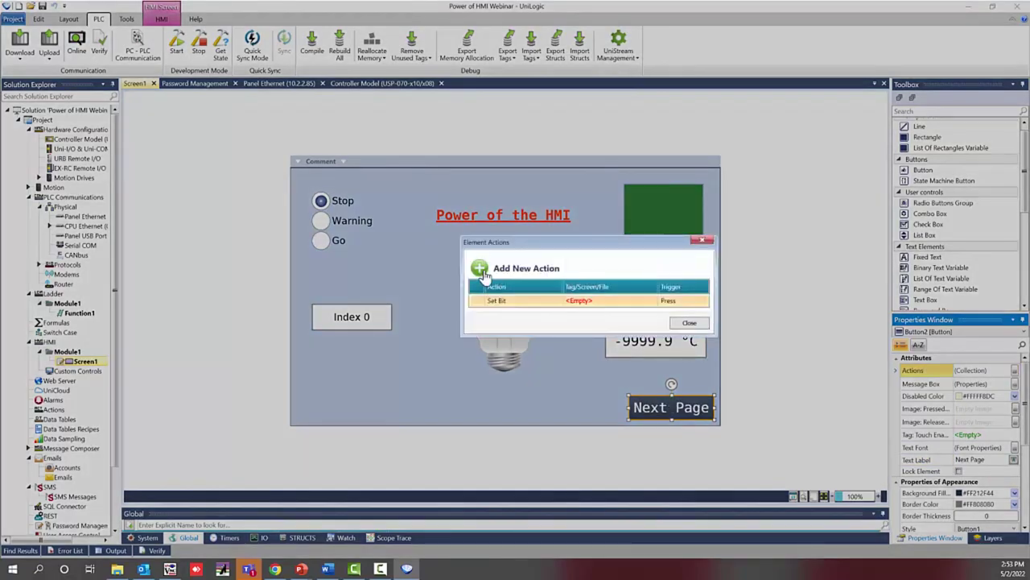
{"action": "mouse_move", "coordinate": [519, 303]}
{"action": "left_click", "coordinate": [532, 304]}
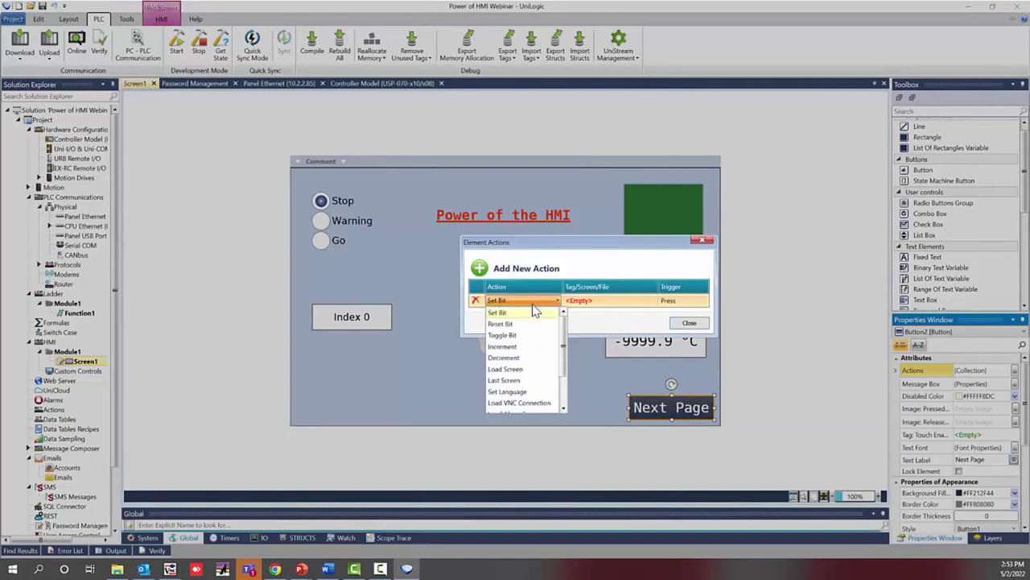
{"action": "left_click", "coordinate": [506, 369]}
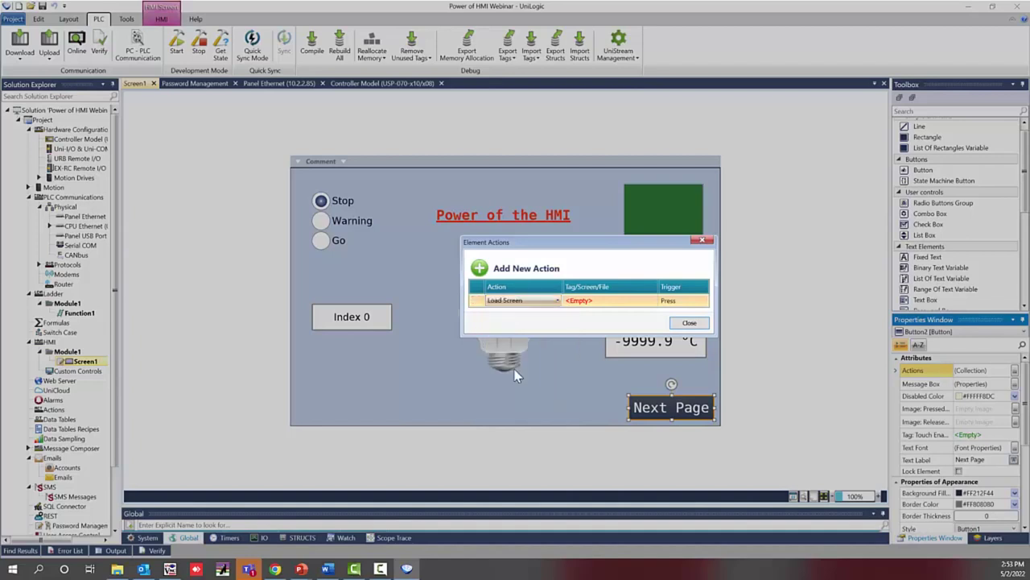
{"action": "left_click", "coordinate": [588, 301]}
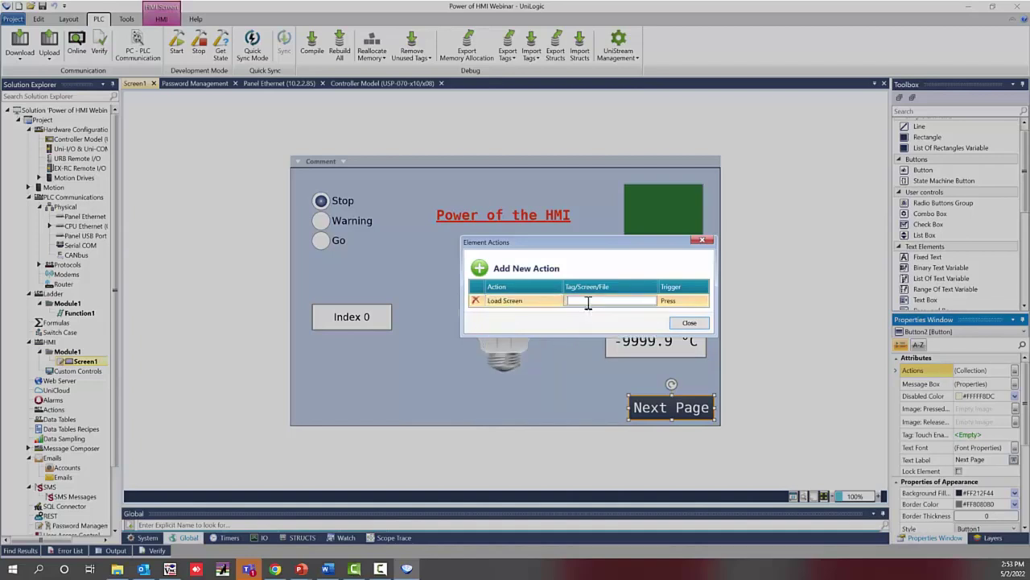
{"action": "left_click", "coordinate": [688, 323]}
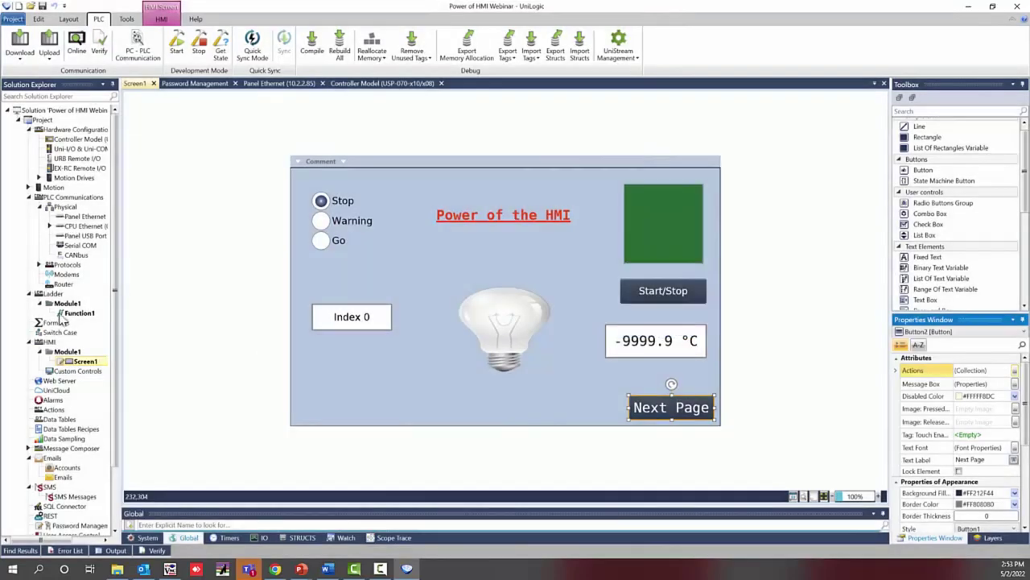
Step: Add a second screen to the HMI's Module1, keeping its default name
{"action": "right_click", "coordinate": [64, 354]}
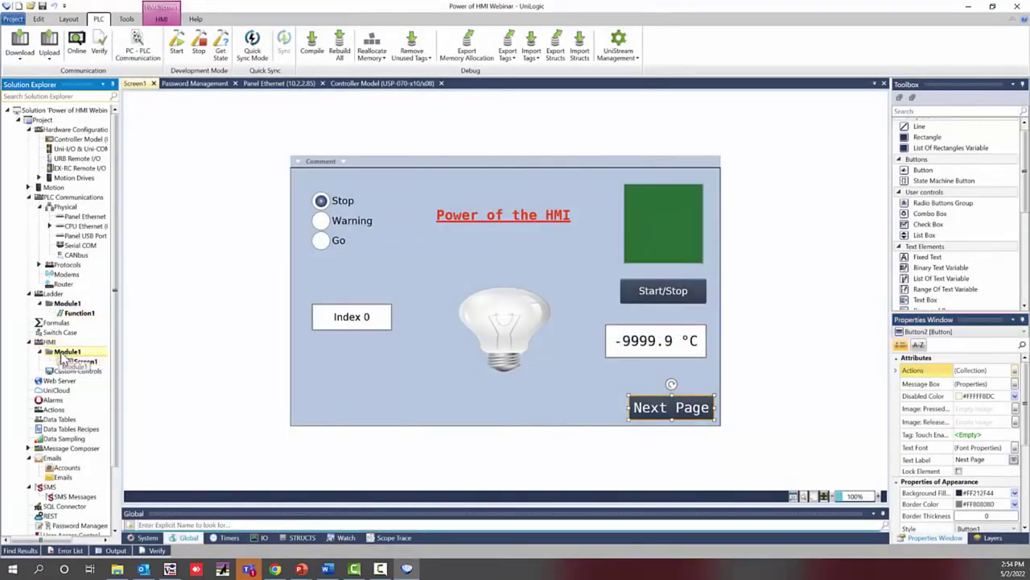
{"action": "left_click", "coordinate": [93, 360]}
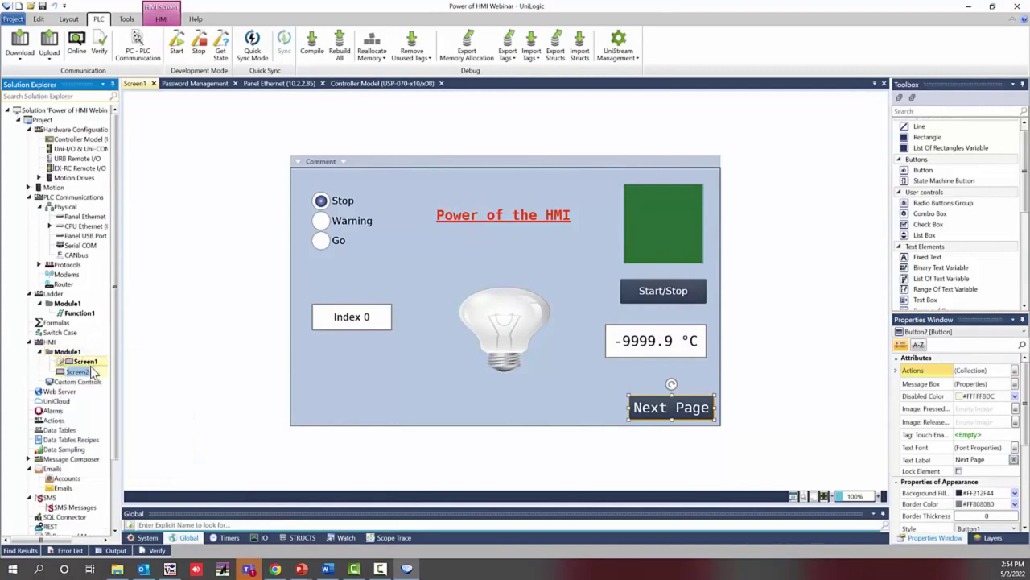
{"action": "key", "text": "Return"}
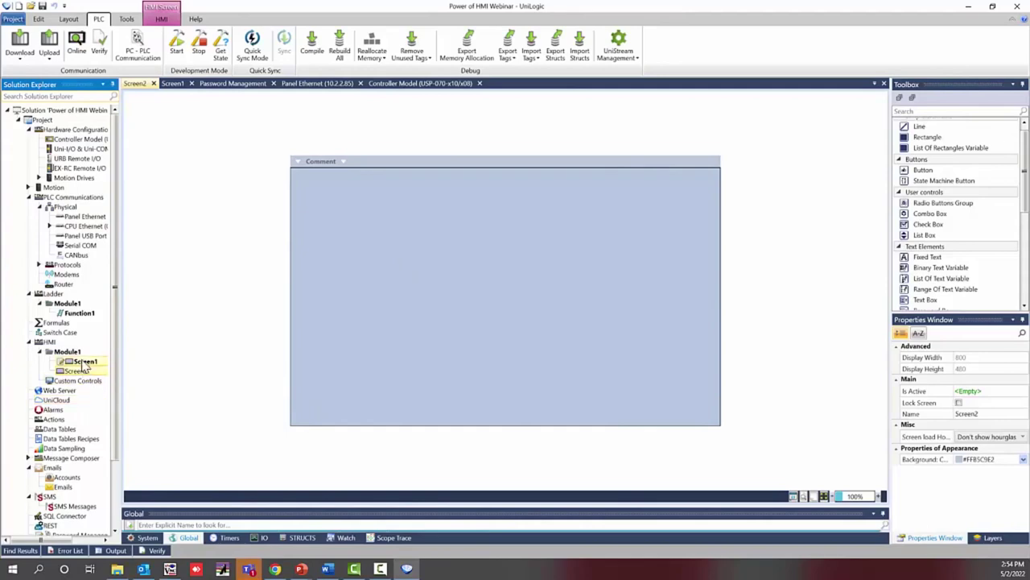
Step: Return to Screen1 and set Screen2 as the target of the Next Page button's Load Screen action
{"action": "double_click", "coordinate": [84, 361]}
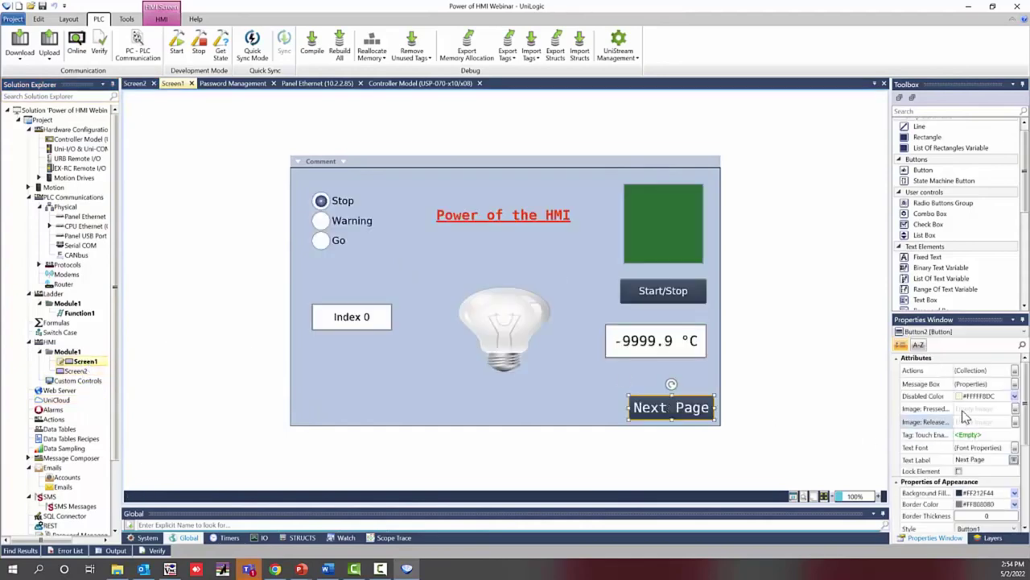
{"action": "left_click", "coordinate": [1014, 370]}
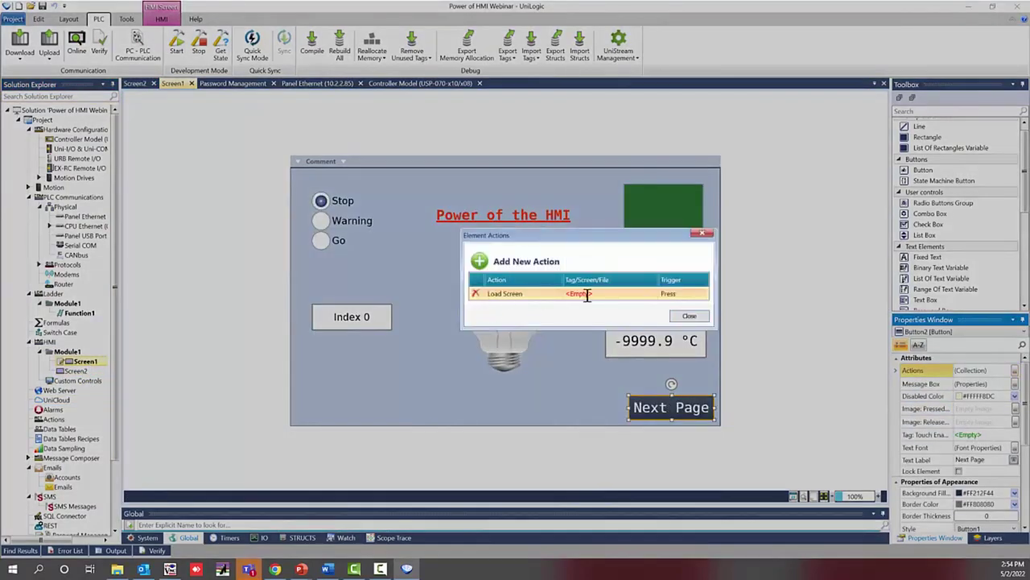
{"action": "left_click", "coordinate": [587, 295]}
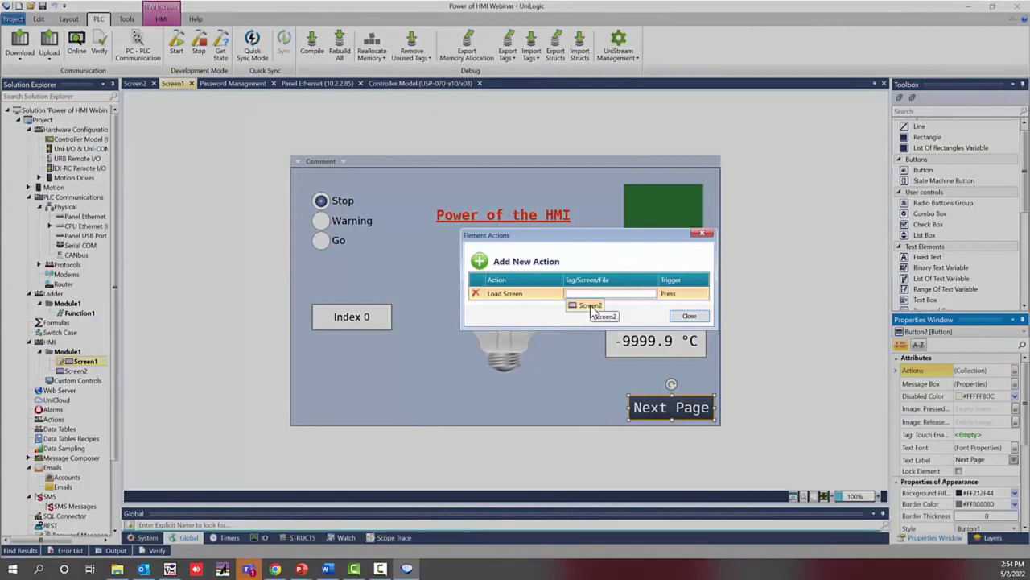
{"action": "left_click", "coordinate": [590, 305]}
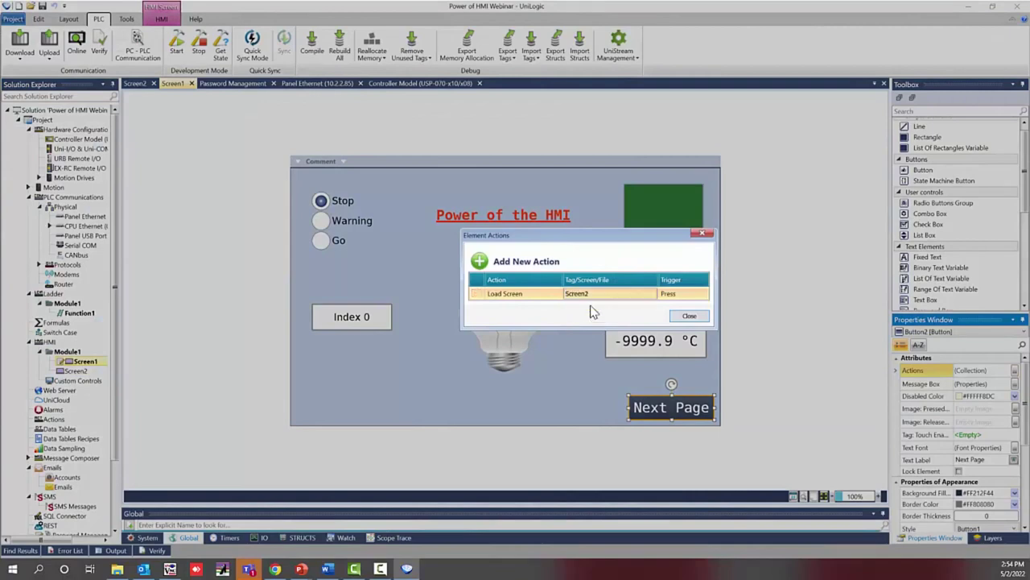
{"action": "left_click", "coordinate": [688, 317]}
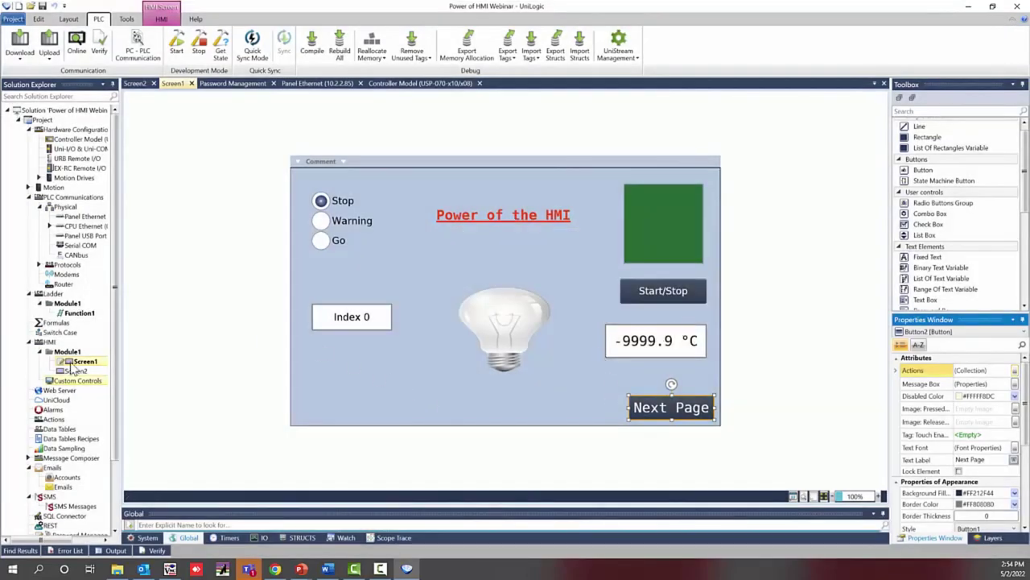
Step: Place a button near the lower-left corner of Screen2 and label it Back Page
{"action": "double_click", "coordinate": [77, 371]}
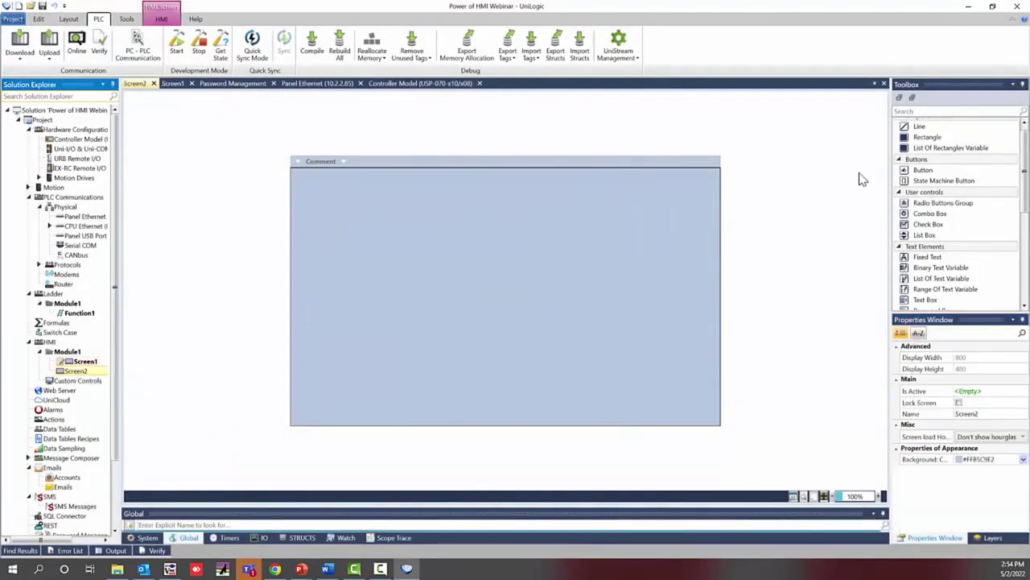
{"action": "left_click_drag", "start_coordinate": [923, 170], "coordinate": [310, 395]}
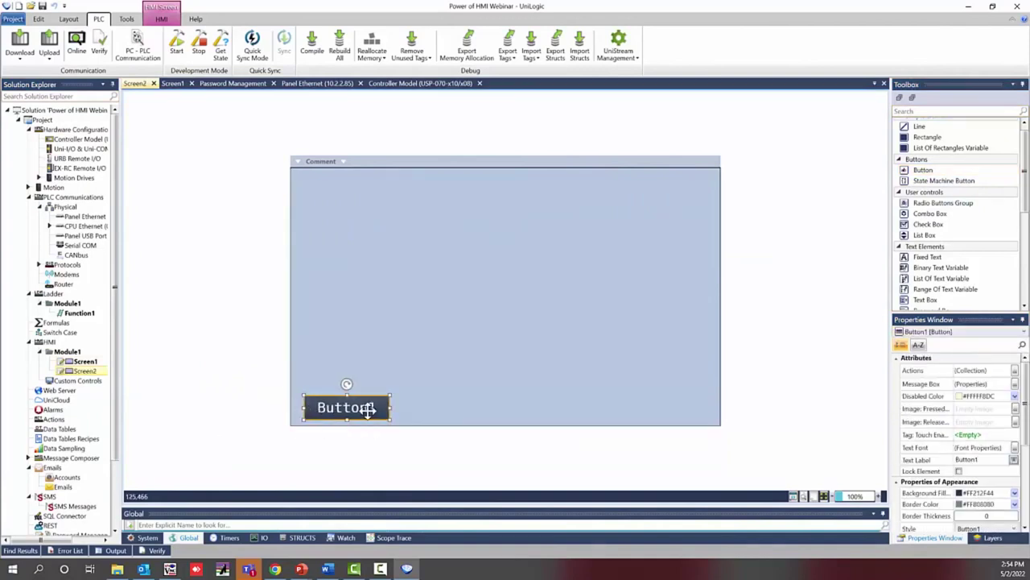
{"action": "left_click", "coordinate": [1002, 458]}
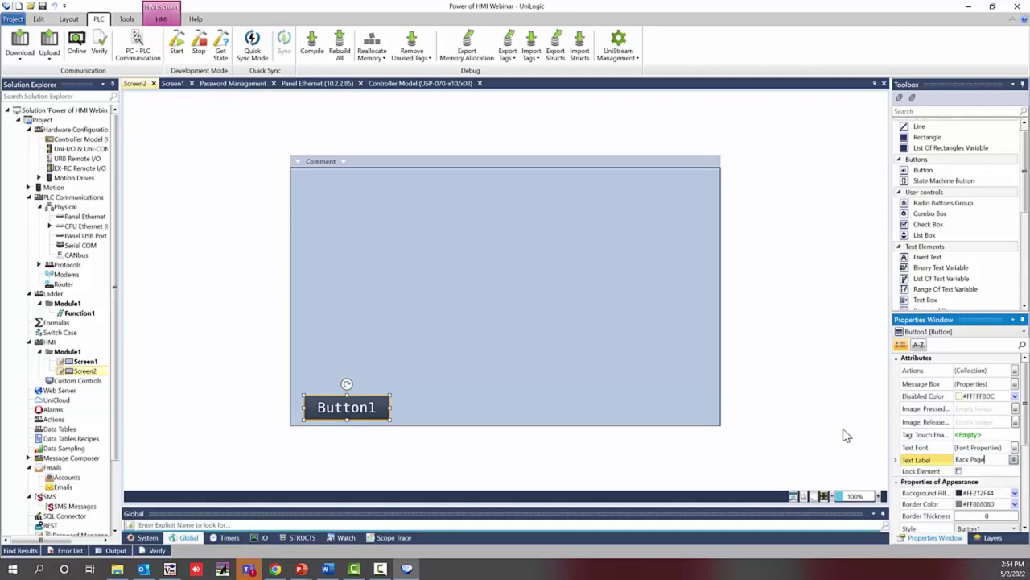
{"action": "type", "text": "Back Page"}
{"action": "key", "text": "Return"}
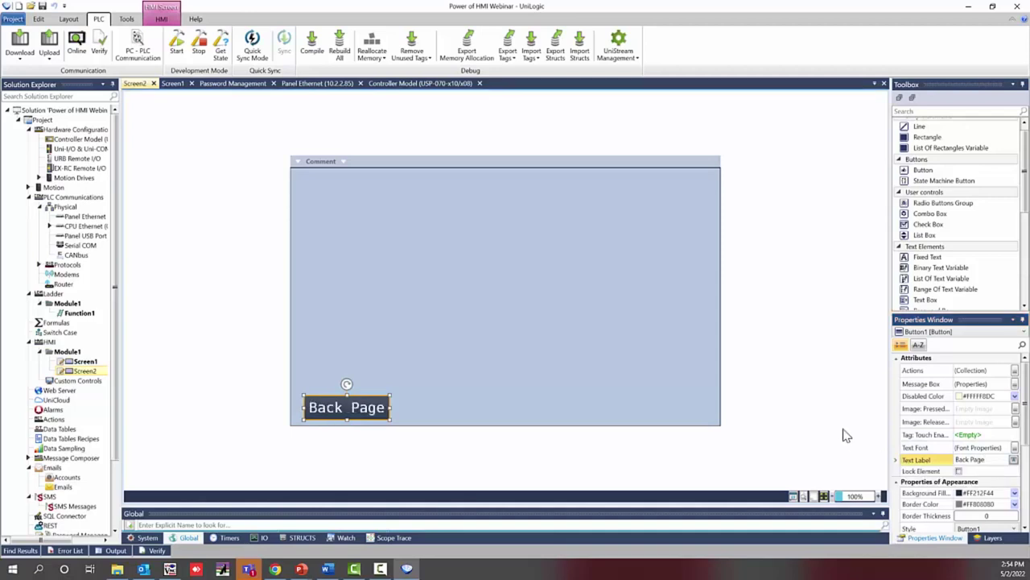
Step: Add a Last Screen action to the Back Page button
{"action": "left_click", "coordinate": [1015, 371]}
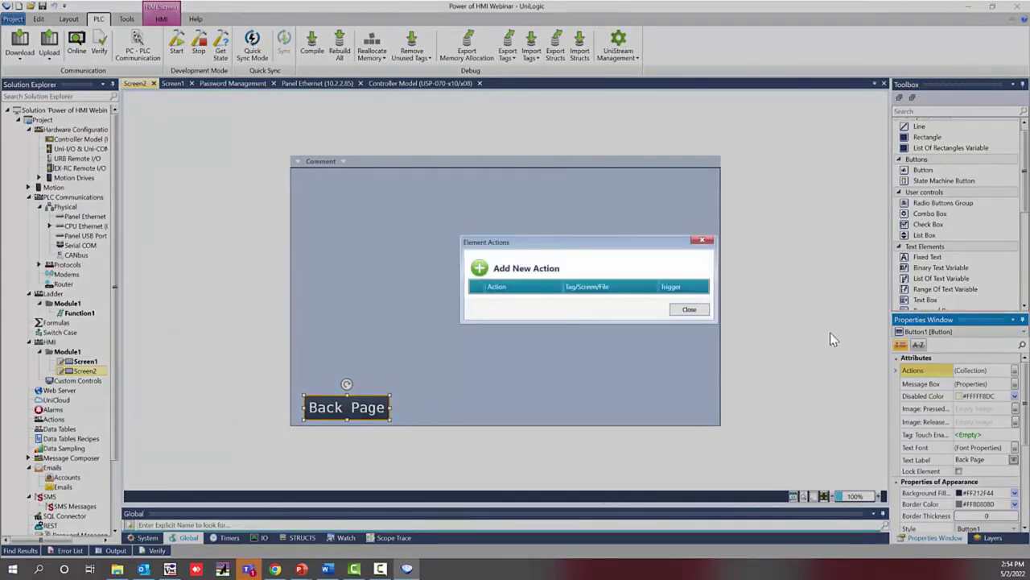
{"action": "left_click", "coordinate": [480, 270]}
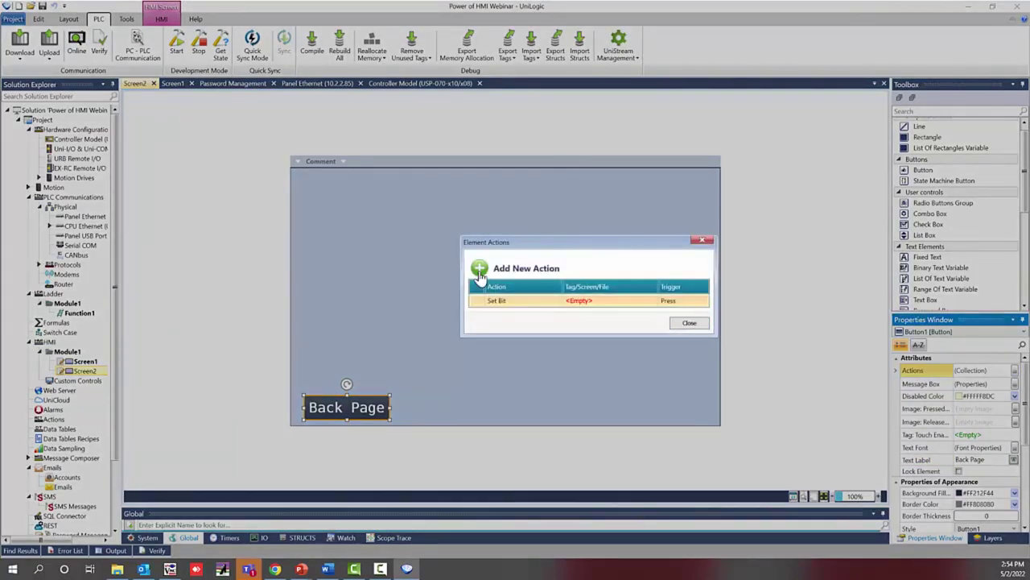
{"action": "left_click", "coordinate": [533, 303]}
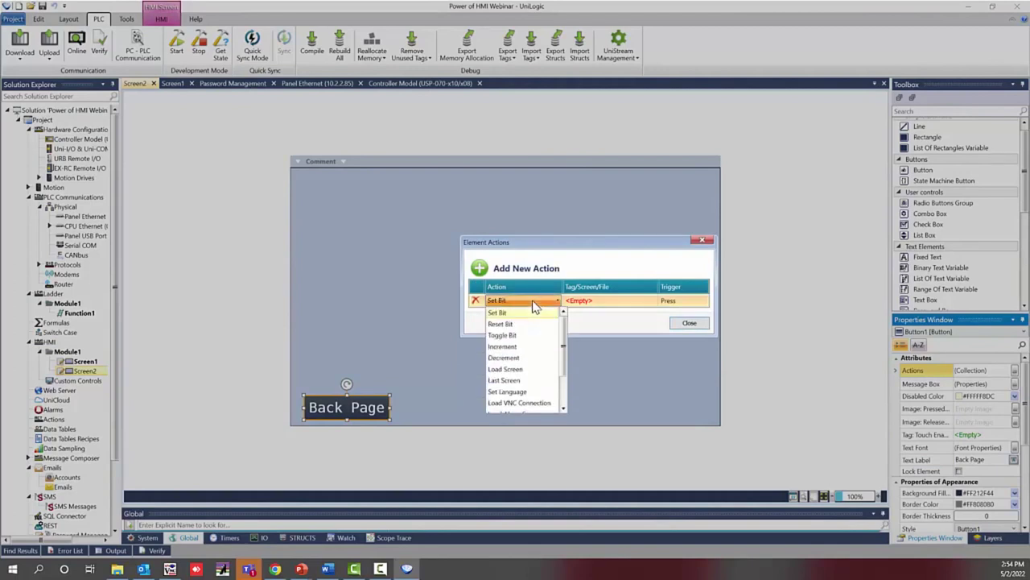
{"action": "left_click", "coordinate": [543, 382]}
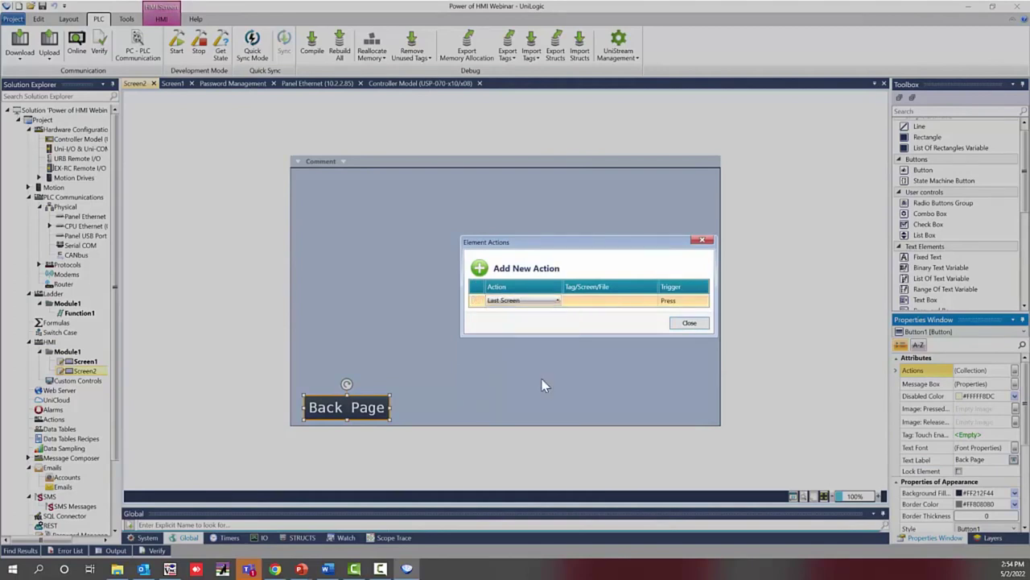
{"action": "left_click", "coordinate": [618, 304]}
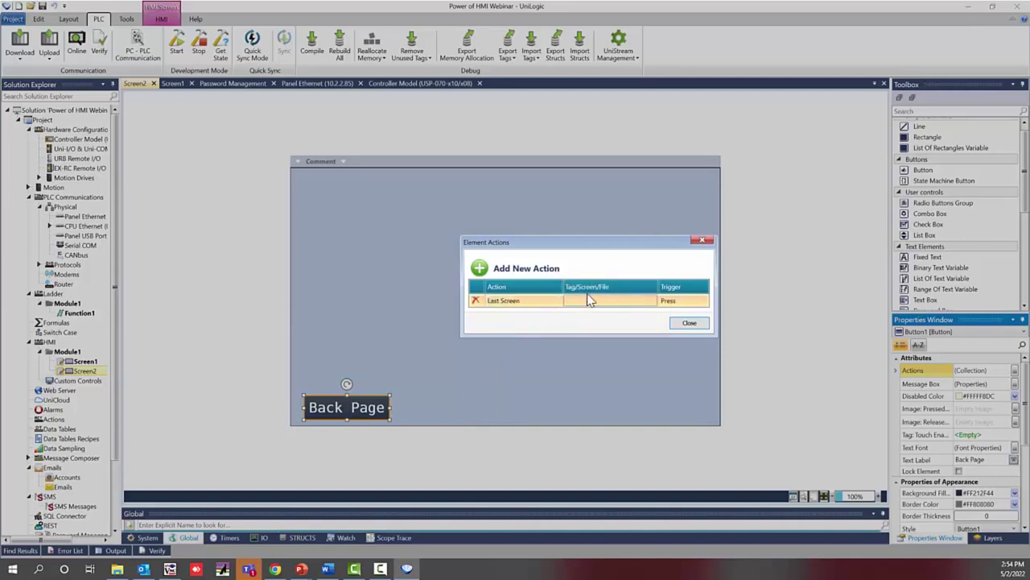
{"action": "left_click", "coordinate": [682, 324]}
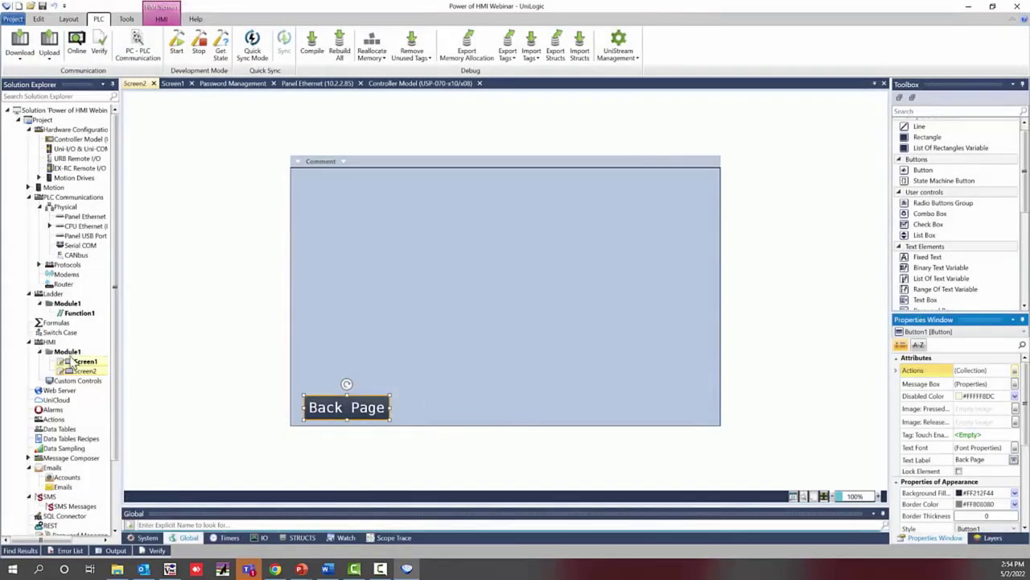
Step: Add a third screen to the HMI's Module1, keeping its default name
{"action": "left_click", "coordinate": [68, 354]}
{"action": "right_click", "coordinate": [69, 354]}
{"action": "left_click", "coordinate": [103, 360]}
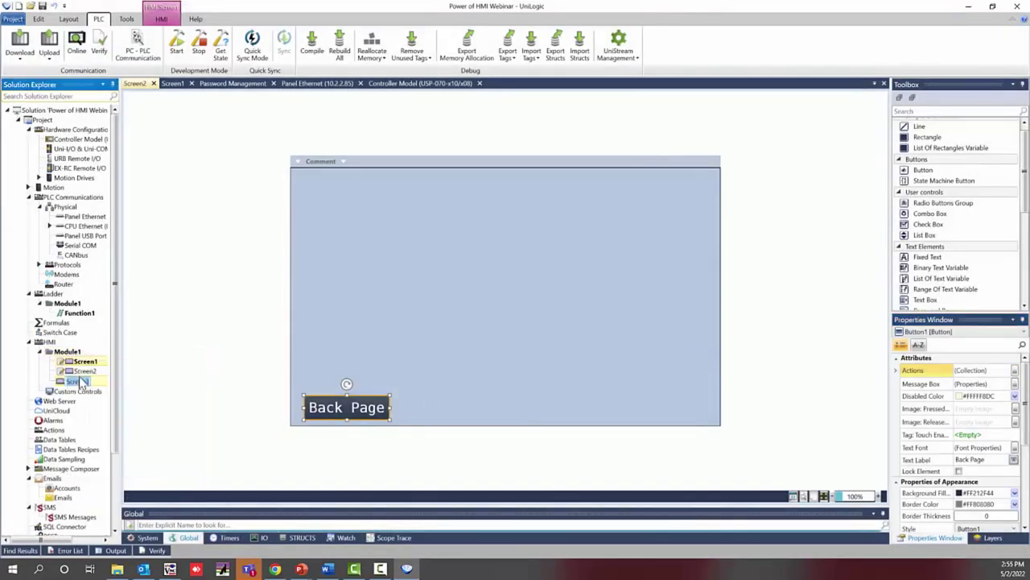
{"action": "double_click", "coordinate": [84, 371]}
Step: Copy the Next Page button from Screen1 and paste it into Screen2
{"action": "double_click", "coordinate": [85, 361]}
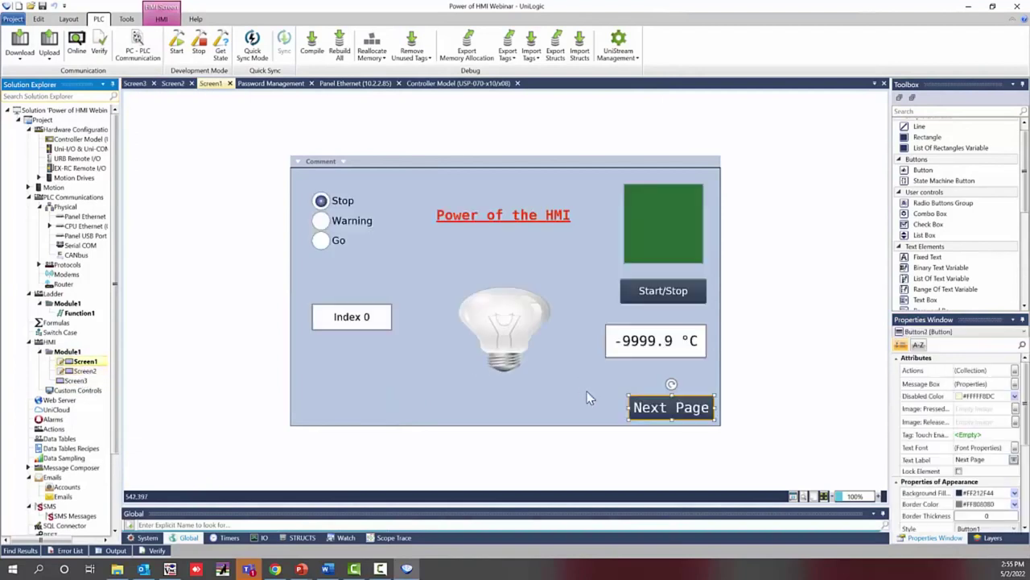
{"action": "right_click", "coordinate": [661, 407]}
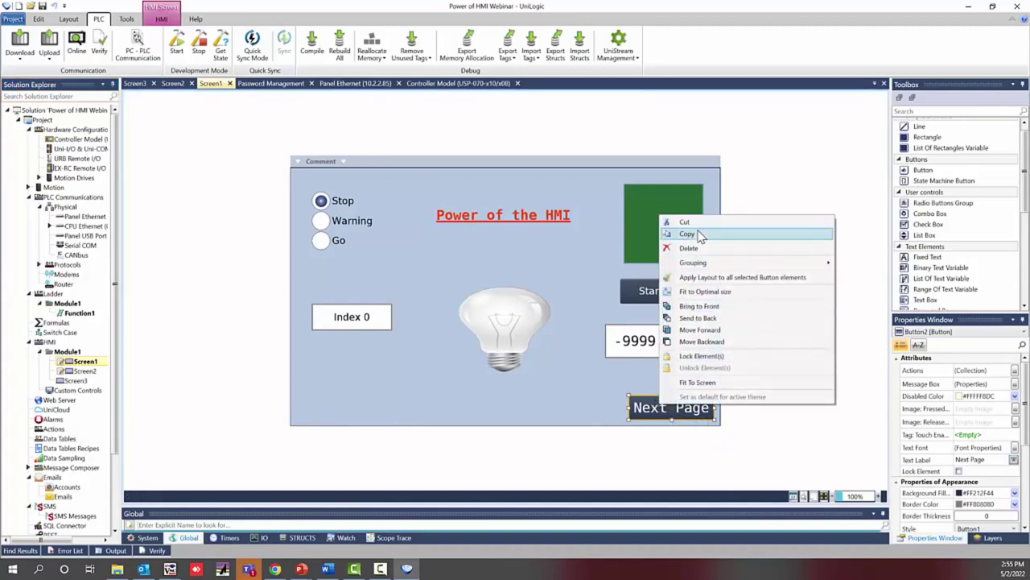
{"action": "left_click", "coordinate": [697, 234]}
{"action": "double_click", "coordinate": [84, 371]}
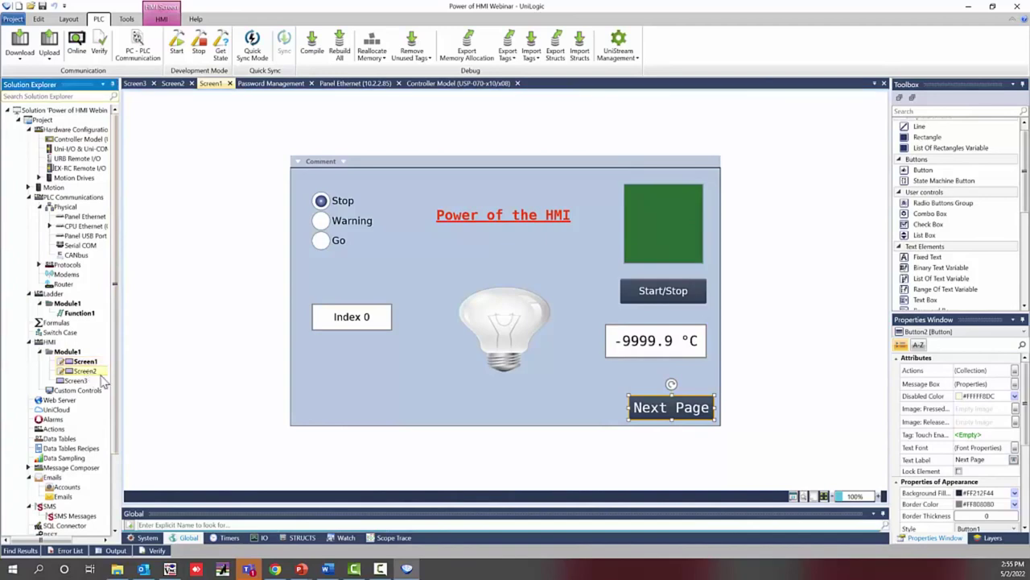
{"action": "right_click", "coordinate": [648, 393]}
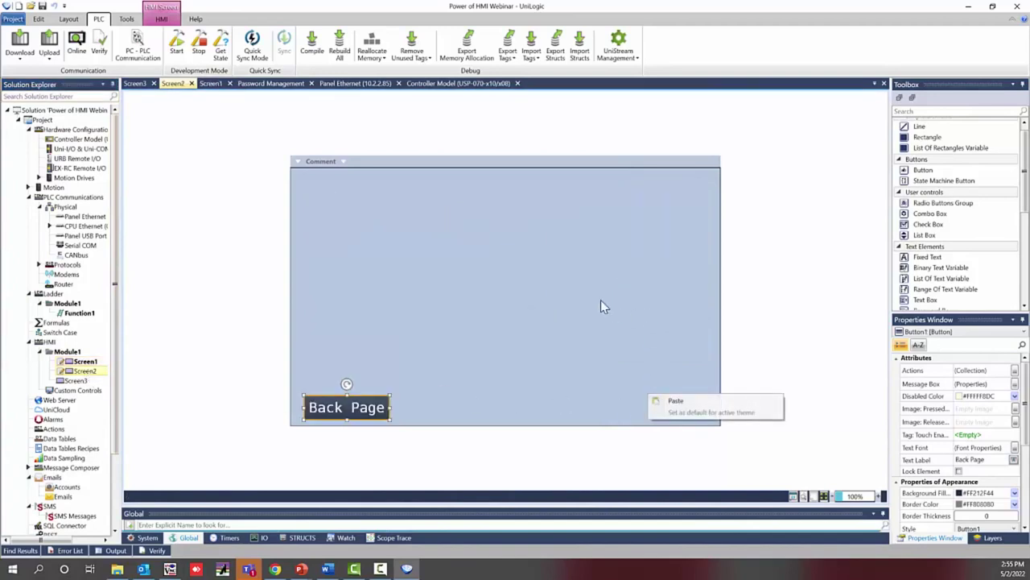
{"action": "left_click", "coordinate": [676, 400]}
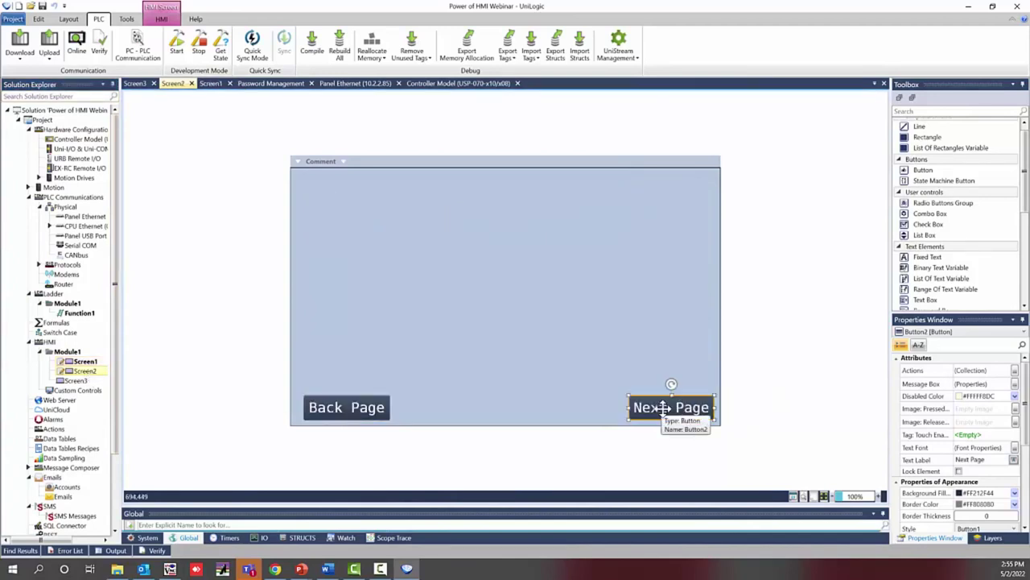
Step: Change the Load Screen target of Screen2's Next Page button to Screen3
{"action": "left_click", "coordinate": [1014, 370]}
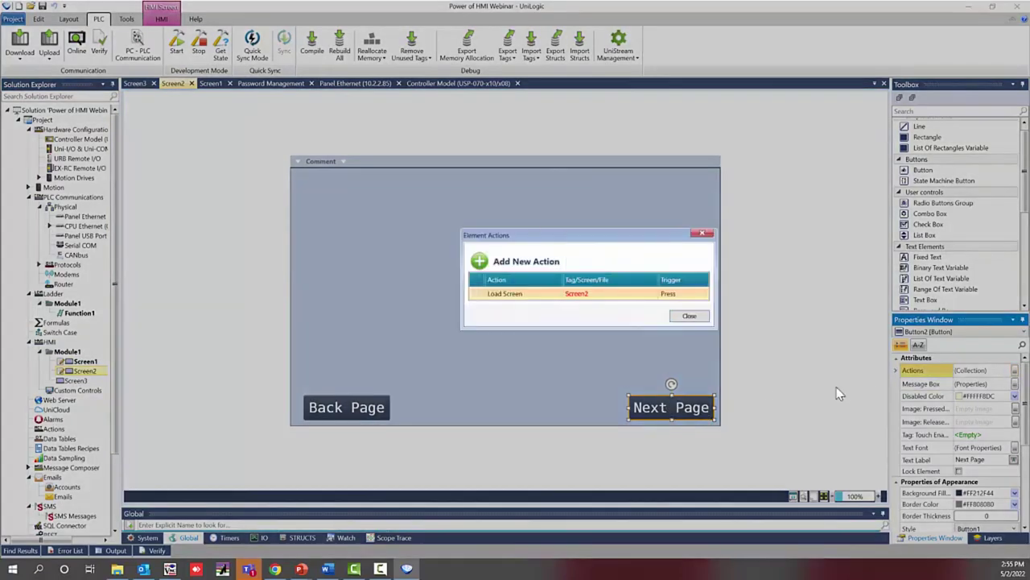
{"action": "left_click", "coordinate": [588, 294]}
{"action": "left_click", "coordinate": [610, 295]}
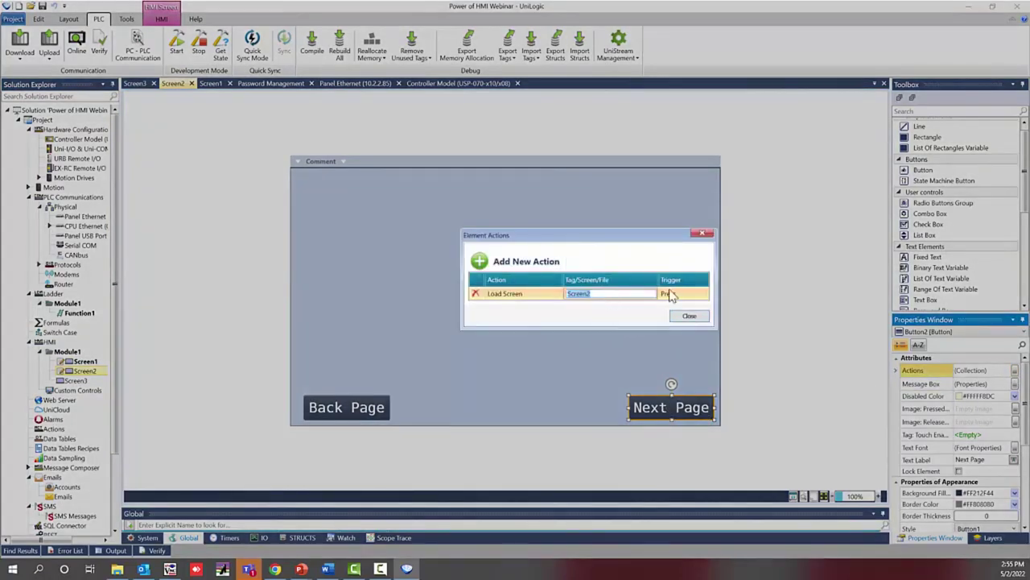
{"action": "key", "text": "BackSpace"}
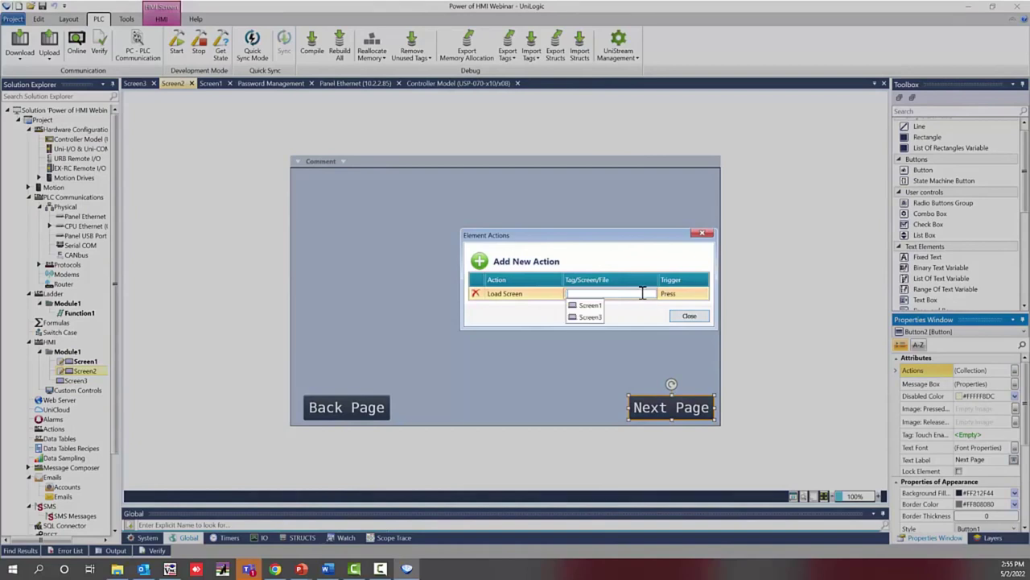
{"action": "left_click", "coordinate": [591, 317]}
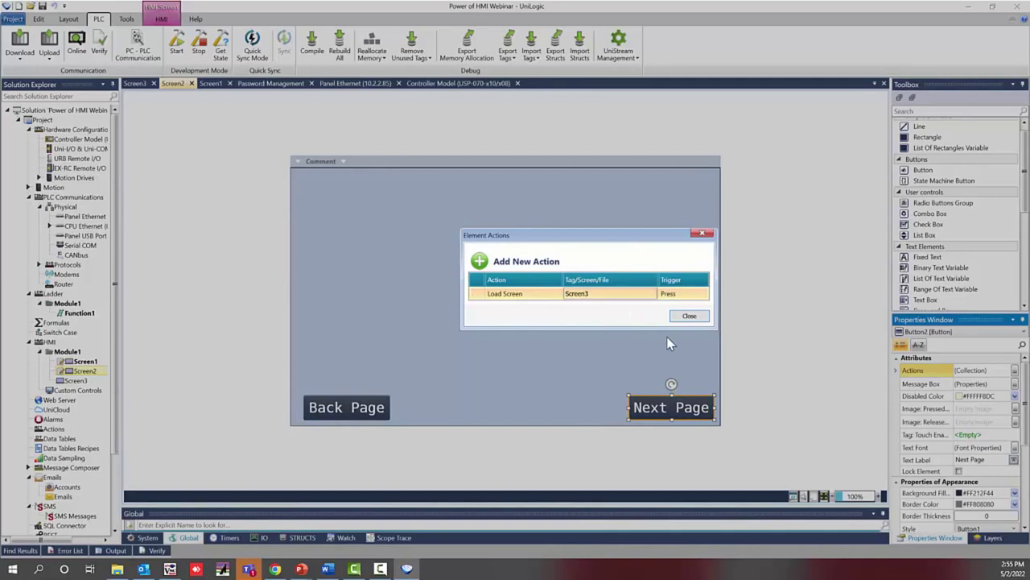
{"action": "left_click", "coordinate": [690, 317]}
{"action": "left_click", "coordinate": [603, 399]}
Step: Copy the Back Page button from Screen2 and paste it into Screen3
{"action": "left_click", "coordinate": [354, 408]}
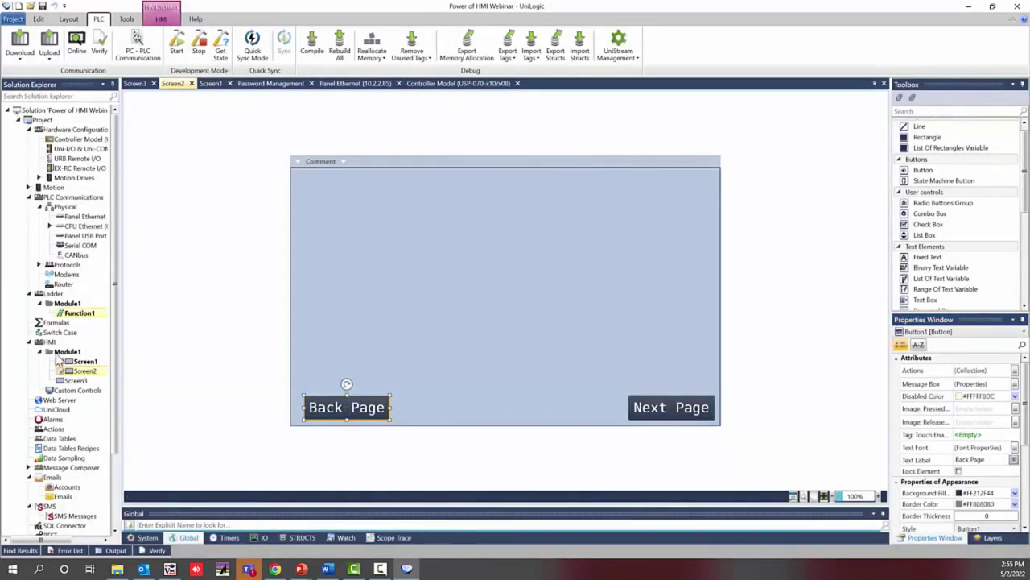
{"action": "left_click", "coordinate": [83, 383]}
{"action": "double_click", "coordinate": [85, 385]}
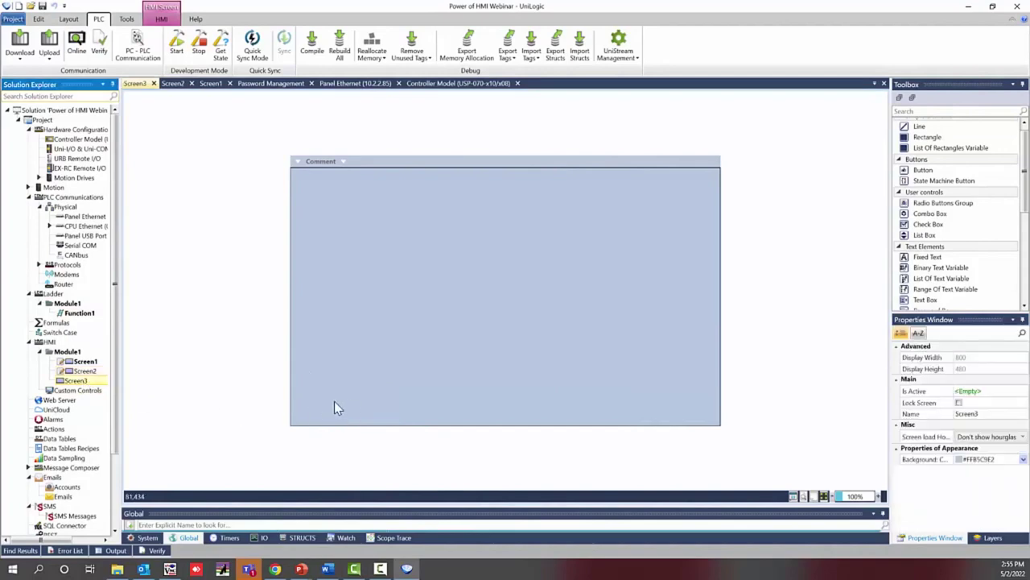
{"action": "key", "text": "ctrl+v"}
Step: Change the action of Screen3's Back Page button to Load Screen with Screen2 as its target
{"action": "double_click", "coordinate": [367, 408]}
{"action": "left_click", "coordinate": [552, 295]}
{"action": "left_click", "coordinate": [540, 295]}
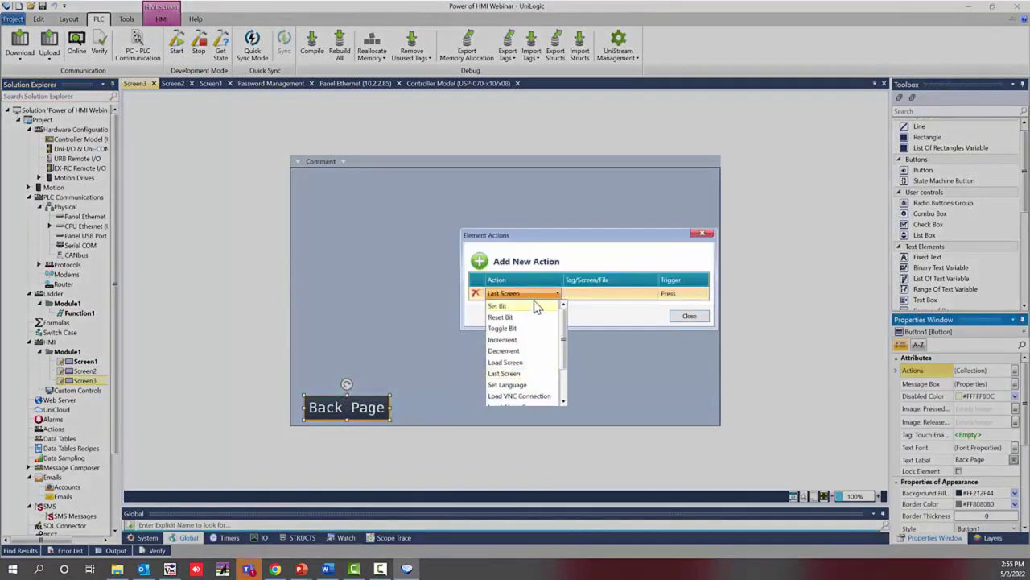
{"action": "left_click", "coordinate": [540, 362]}
{"action": "left_click", "coordinate": [620, 294]}
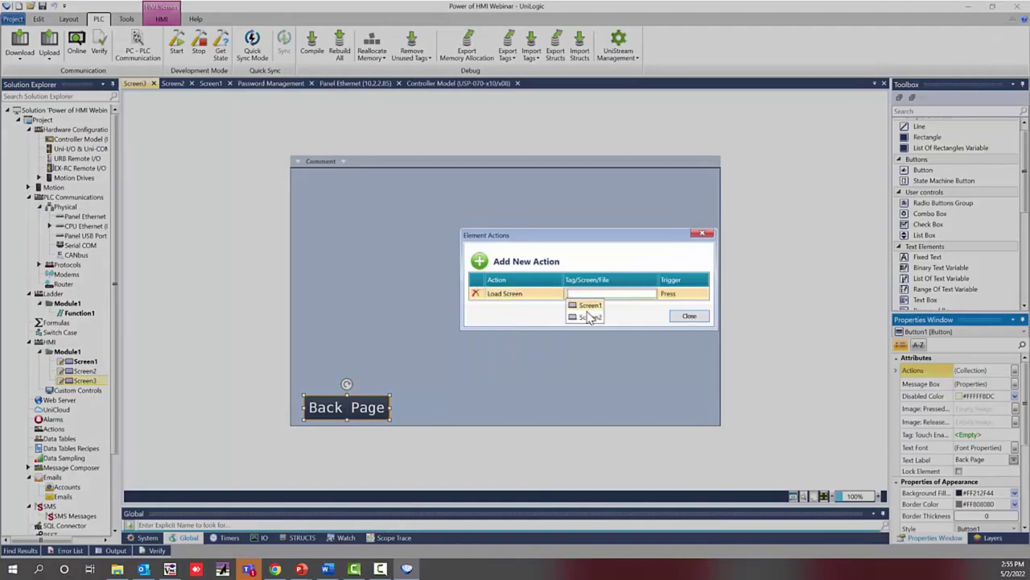
{"action": "left_click", "coordinate": [589, 317]}
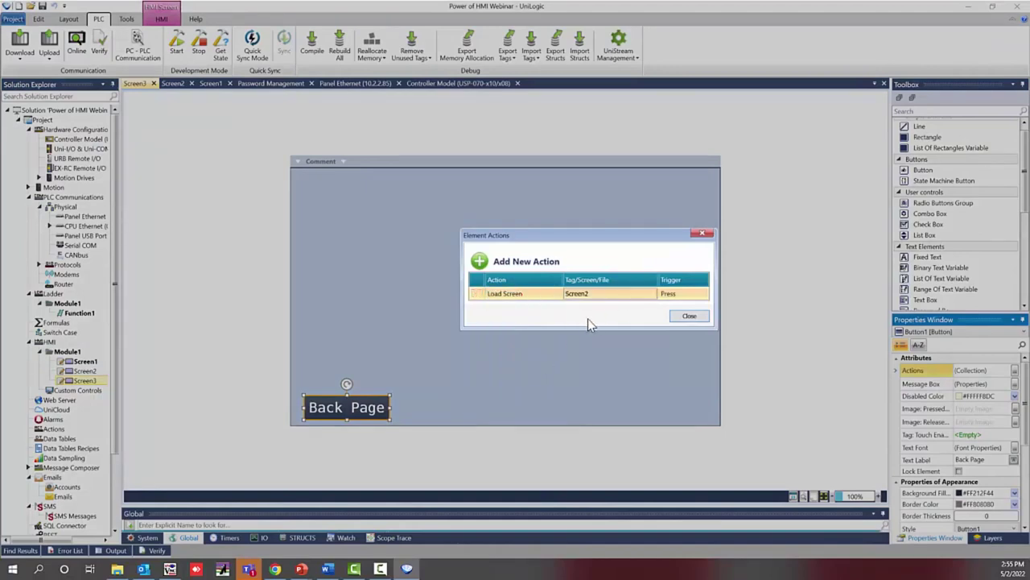
{"action": "left_click", "coordinate": [689, 316]}
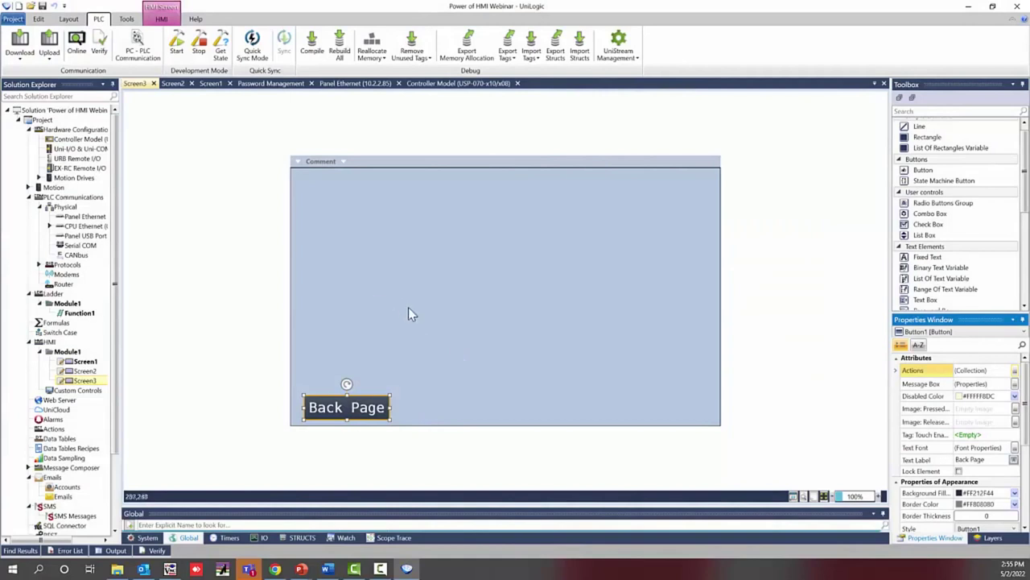
Step: Place a Meter element in the upper-right area of Screen2 and set its direction to up
{"action": "double_click", "coordinate": [85, 371]}
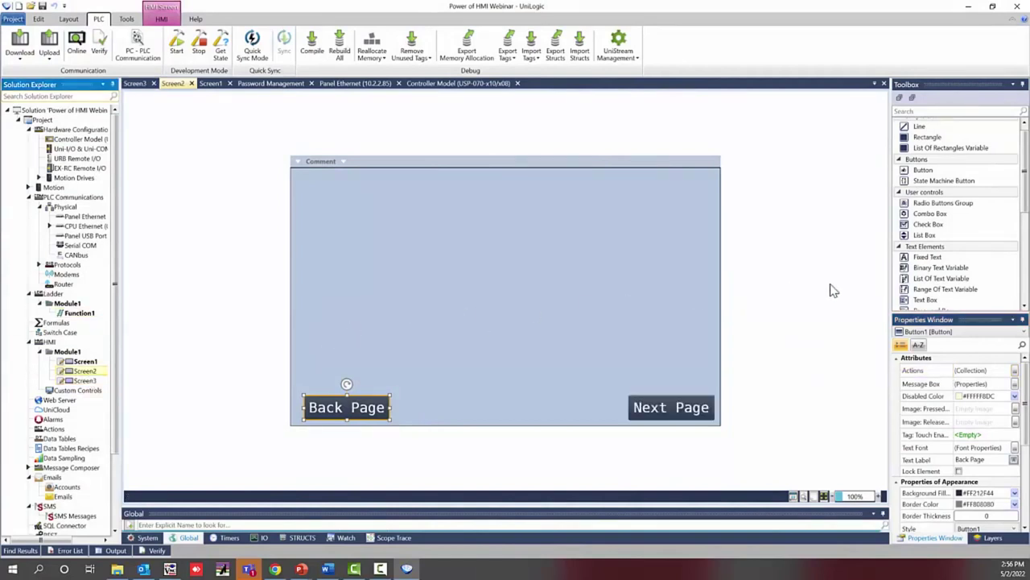
{"action": "scroll", "coordinate": [904, 243], "scroll_direction": "down", "scroll_amount": 5}
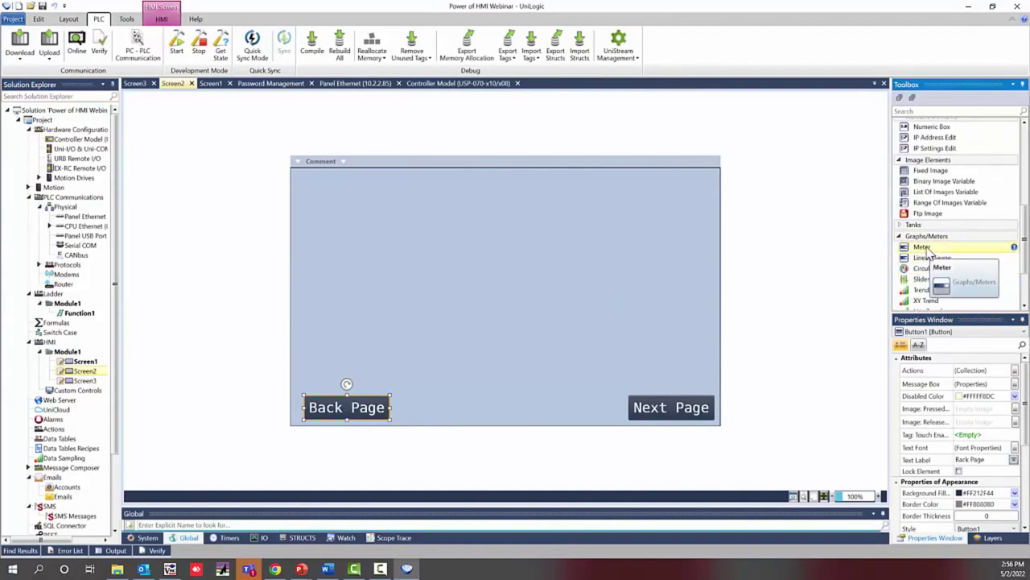
{"action": "left_click_drag", "start_coordinate": [926, 250], "coordinate": [662, 246]}
{"action": "left_click", "coordinate": [541, 212]}
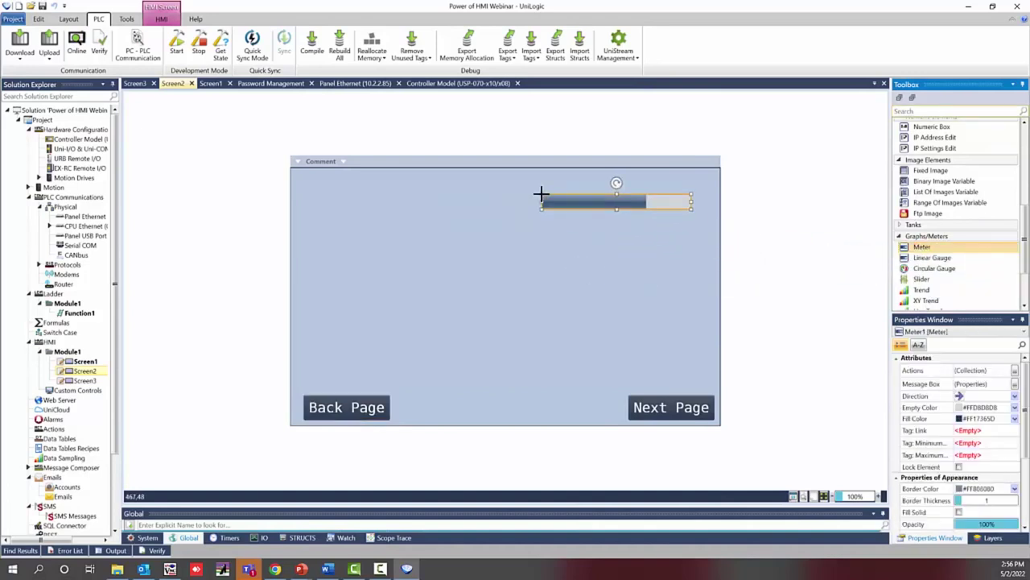
{"action": "left_click_drag", "start_coordinate": [541, 196], "coordinate": [541, 206]}
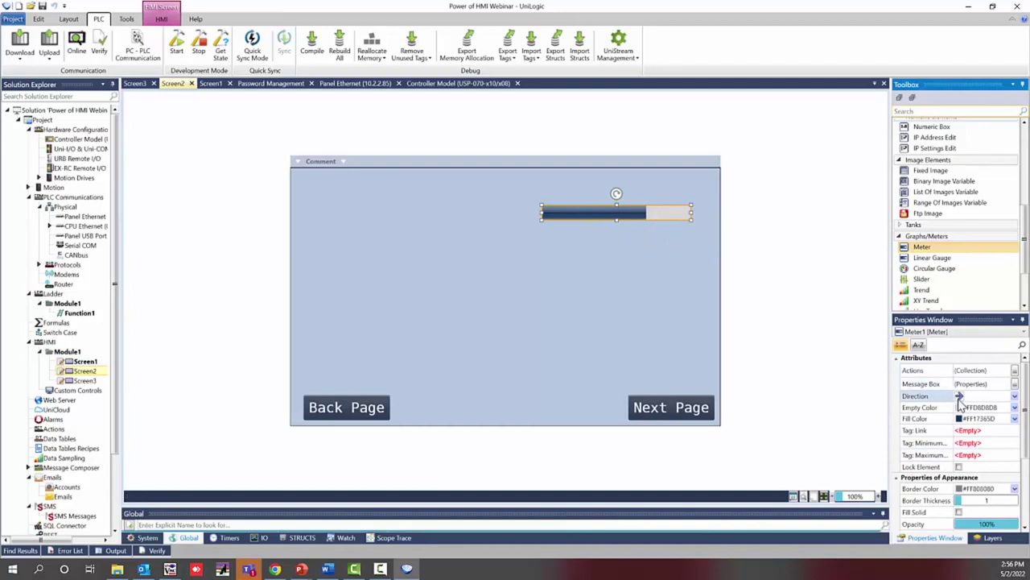
{"action": "left_click", "coordinate": [1015, 397]}
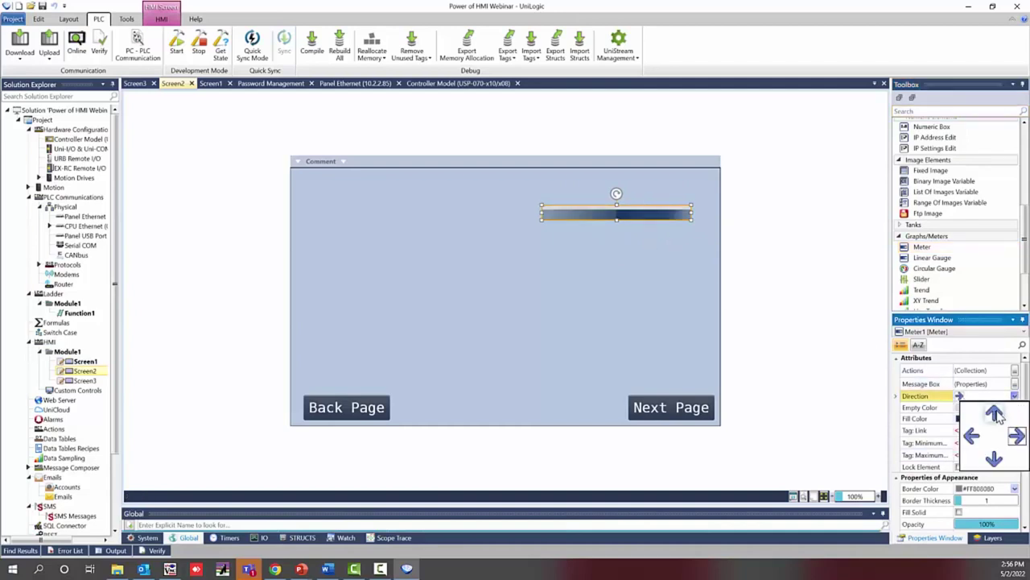
{"action": "left_click", "coordinate": [995, 414]}
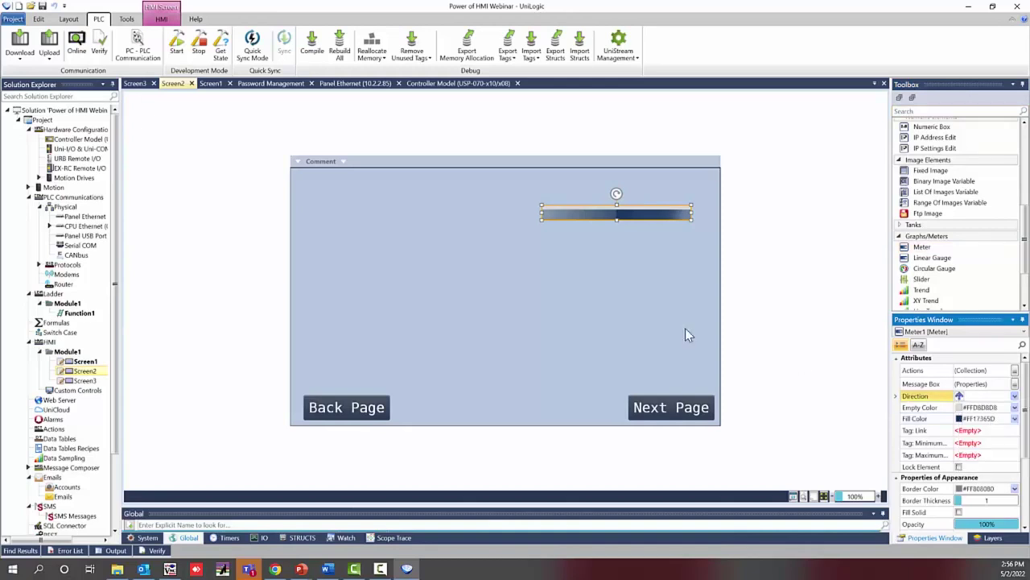
Step: Reshape the meter into a tall, narrow bar and move it above the Next Page button
{"action": "left_click", "coordinate": [635, 287]}
{"action": "left_click", "coordinate": [616, 214]}
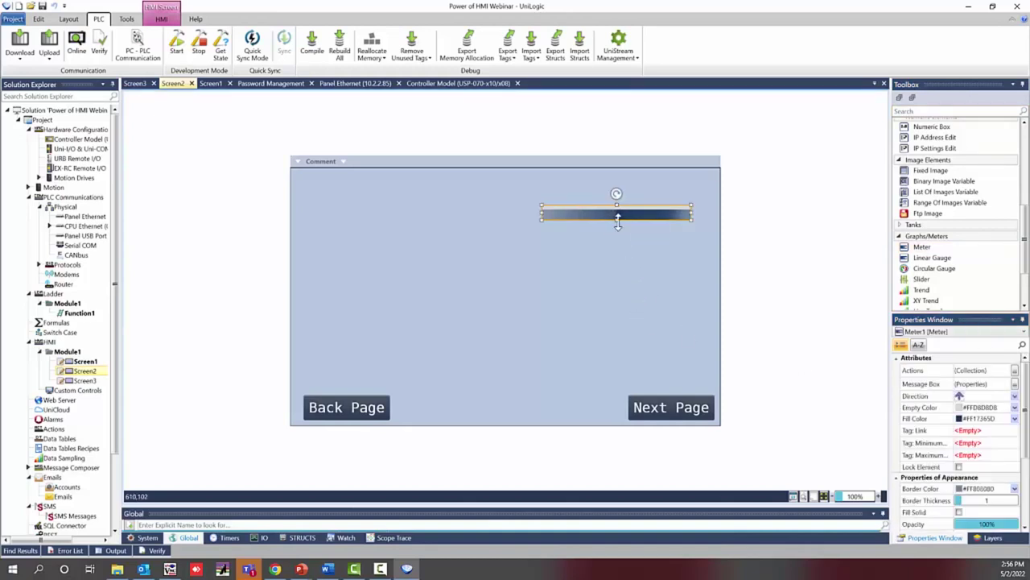
{"action": "left_click_drag", "start_coordinate": [617, 219], "coordinate": [616, 330]}
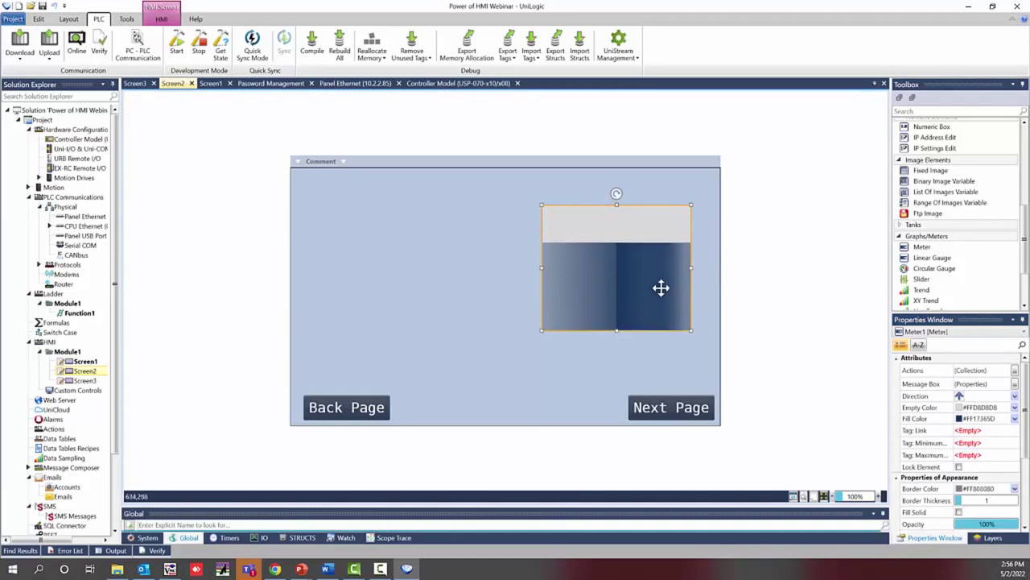
{"action": "left_click_drag", "start_coordinate": [689, 267], "coordinate": [596, 264]}
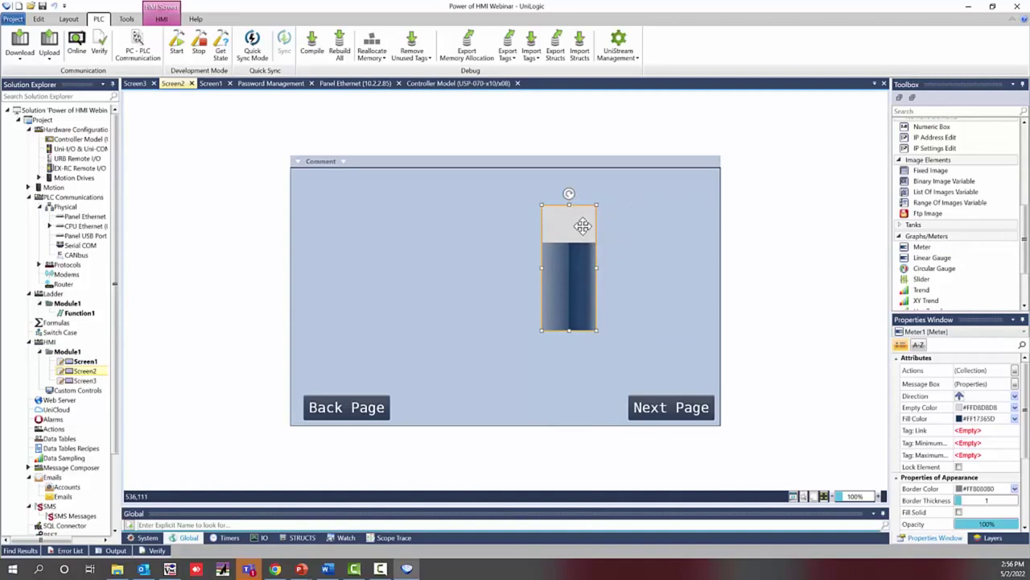
{"action": "left_click_drag", "start_coordinate": [579, 227], "coordinate": [666, 211]}
Step: Link the meter to a new global INT16 tag named Meter
{"action": "left_click", "coordinate": [1013, 432]}
{"action": "left_click", "coordinate": [1015, 435]}
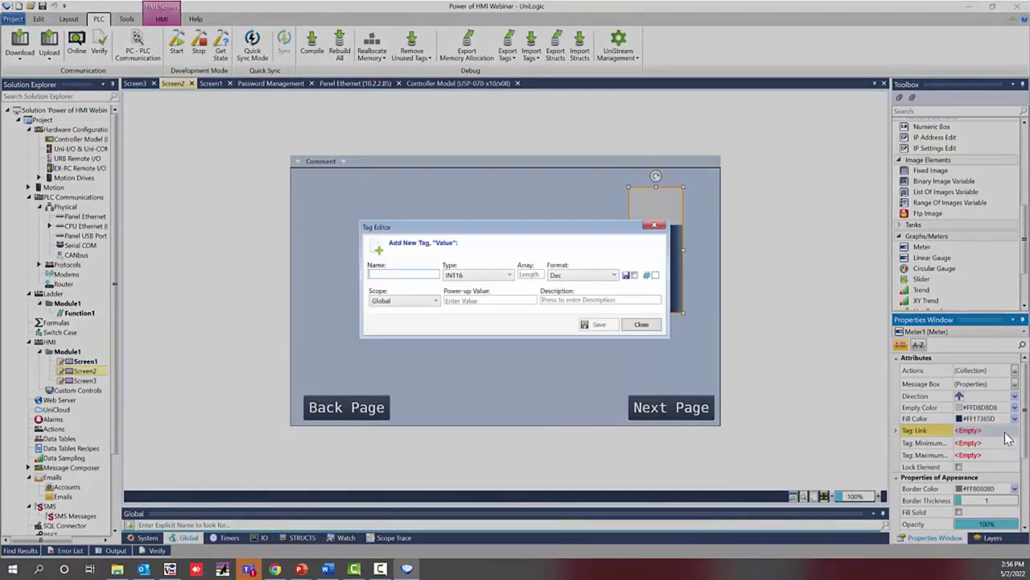
{"action": "type", "text": "Meter"}
{"action": "key", "text": "Return"}
Step: Set the meter's minimum to the constant #0 and its fill color to dark green #FF175D1B
{"action": "left_click", "coordinate": [964, 443]}
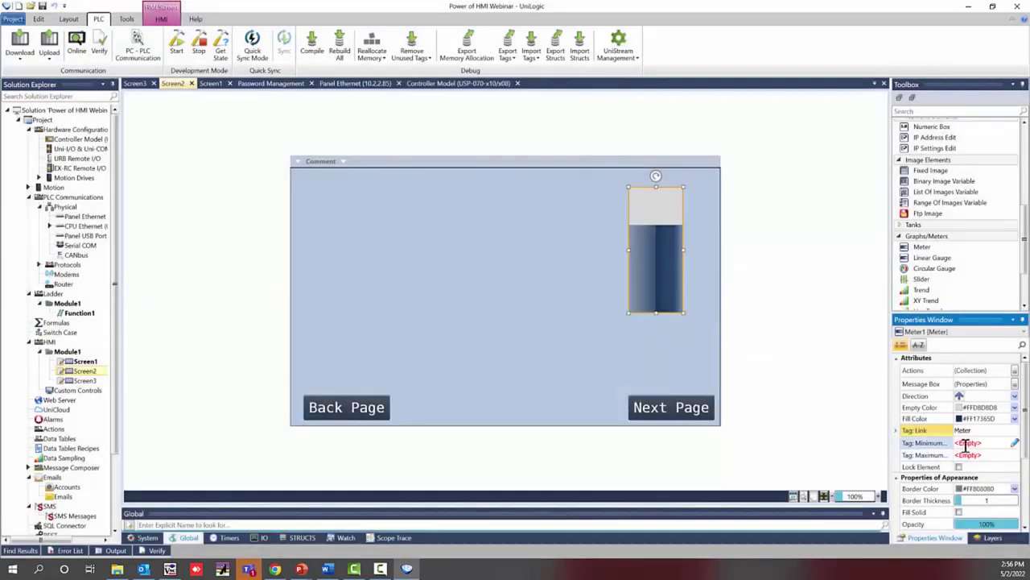
{"action": "type", "text": "#0"}
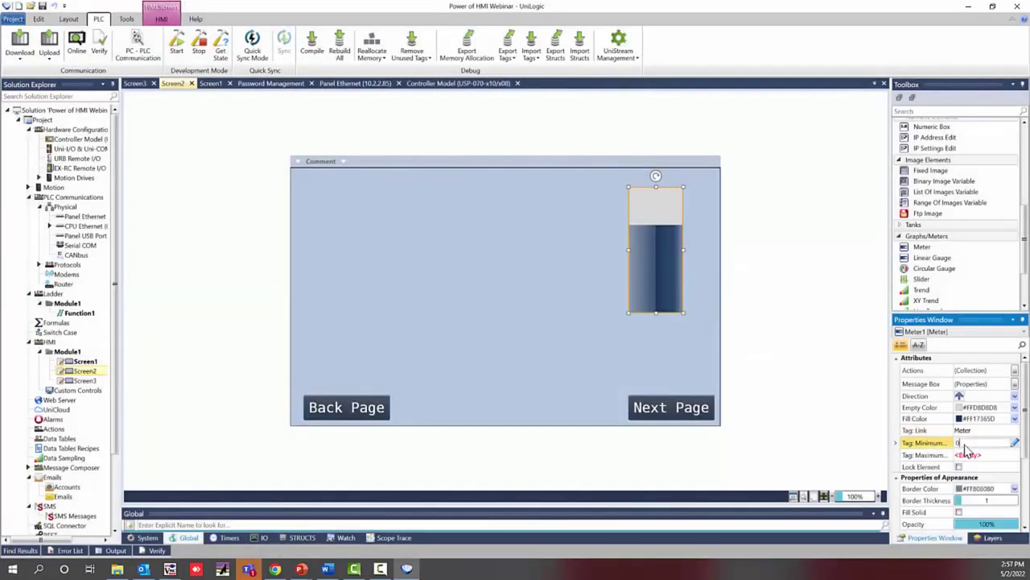
{"action": "left_click", "coordinate": [961, 456]}
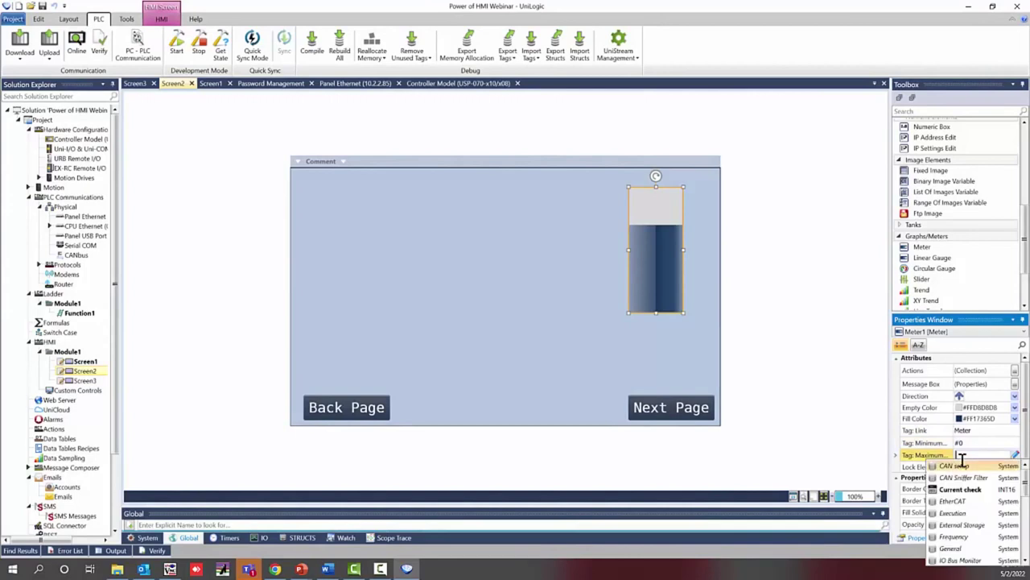
{"action": "left_click", "coordinate": [697, 347]}
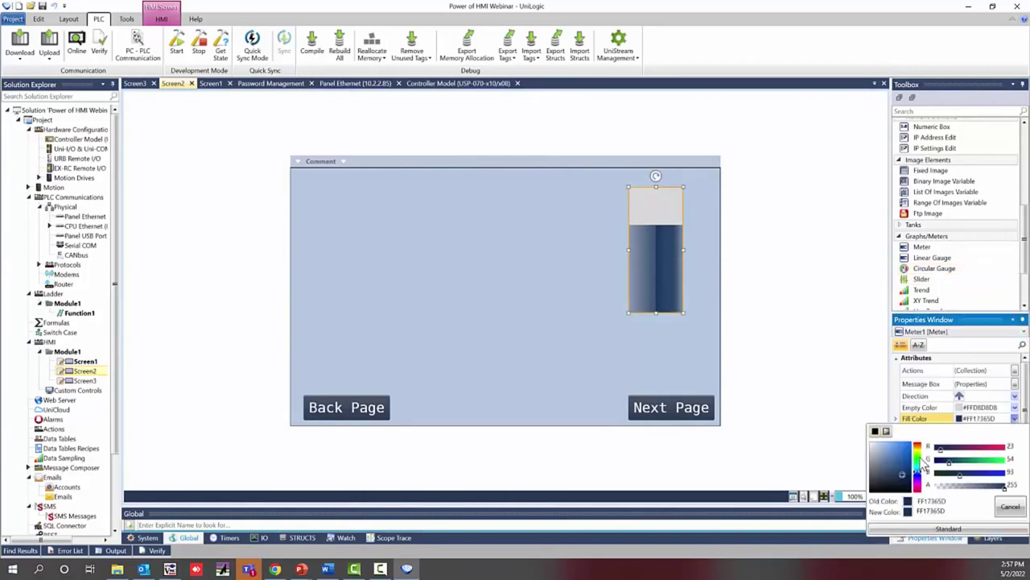
{"action": "left_click", "coordinate": [917, 465]}
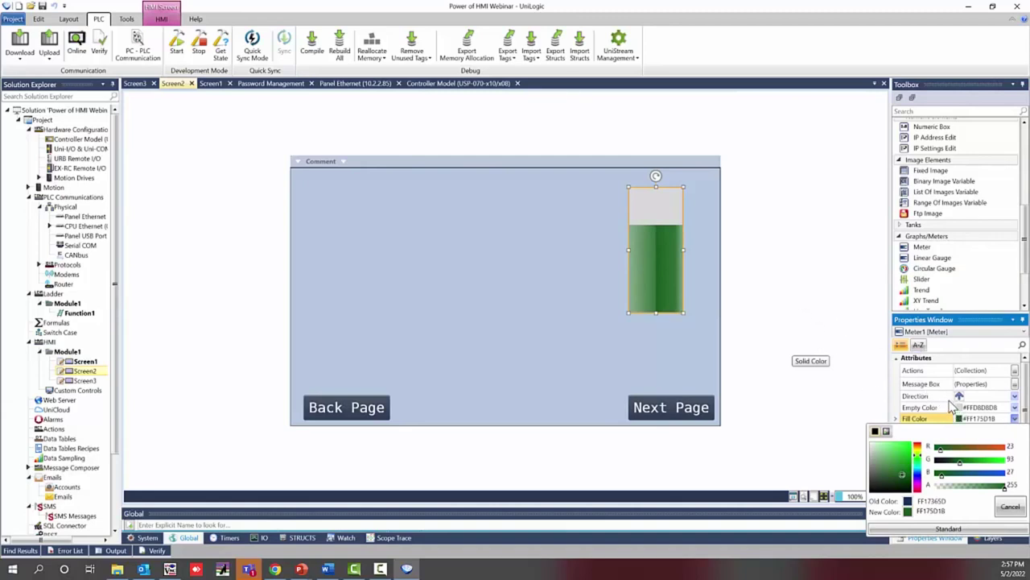
Step: Place a Circular Gauge in the middle of Screen2 and give it the Progressive style
{"action": "left_click_drag", "start_coordinate": [918, 268], "coordinate": [376, 206]}
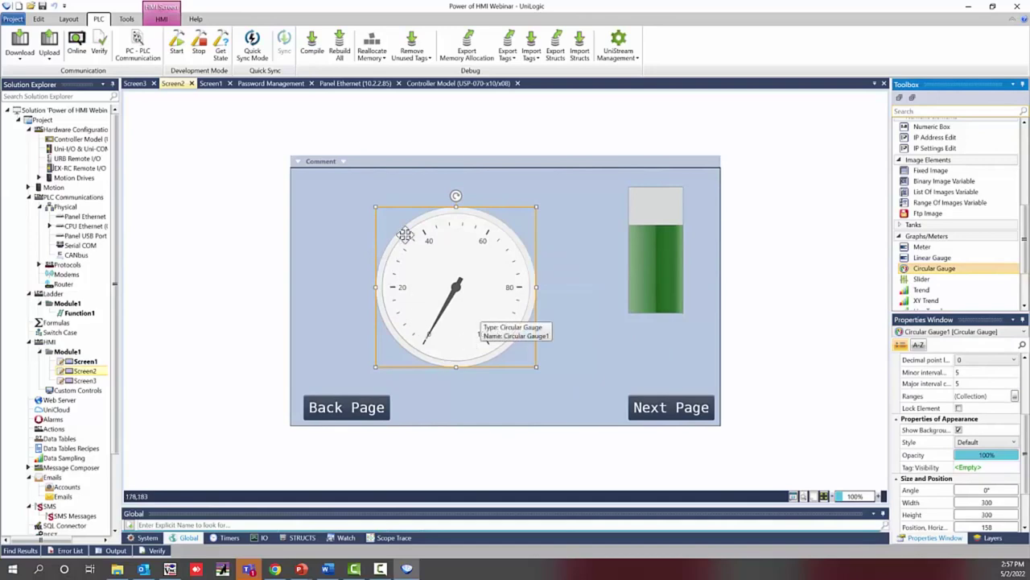
{"action": "left_click", "coordinate": [1005, 447]}
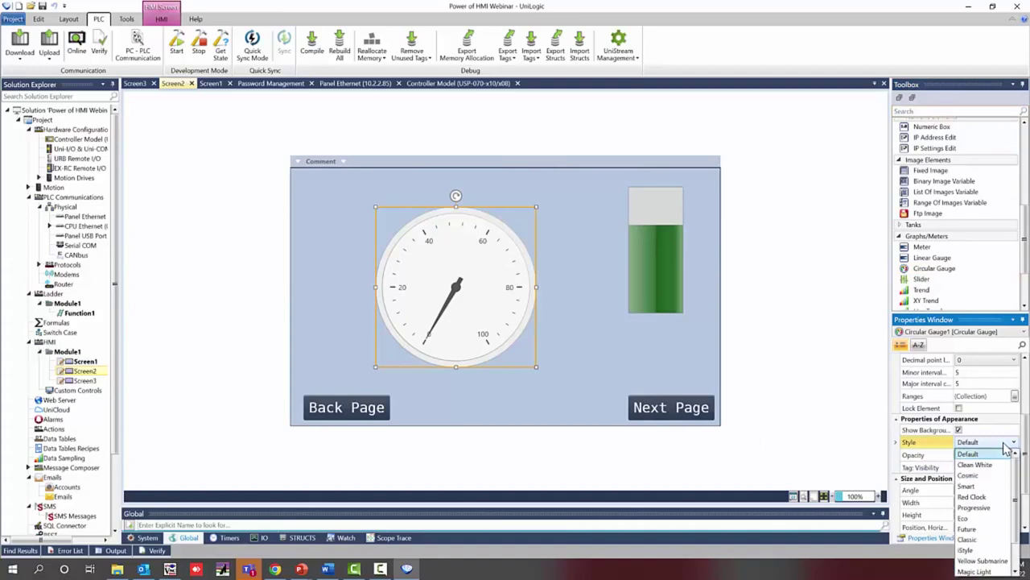
{"action": "left_click", "coordinate": [980, 510]}
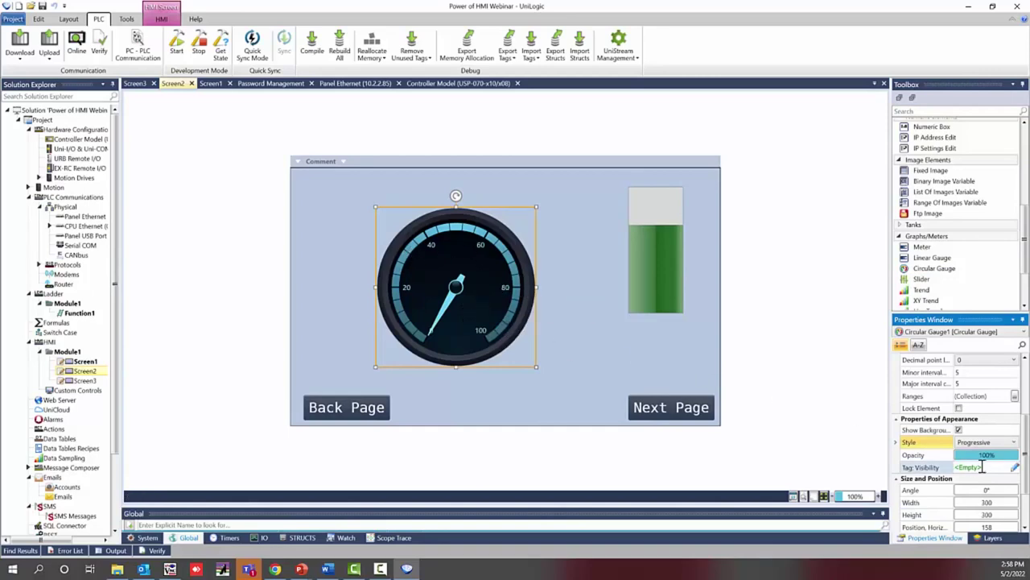
Step: Add a green range to the circular gauge with start value 0 and end value 200
{"action": "left_click", "coordinate": [1015, 396]}
{"action": "left_click", "coordinate": [424, 268]}
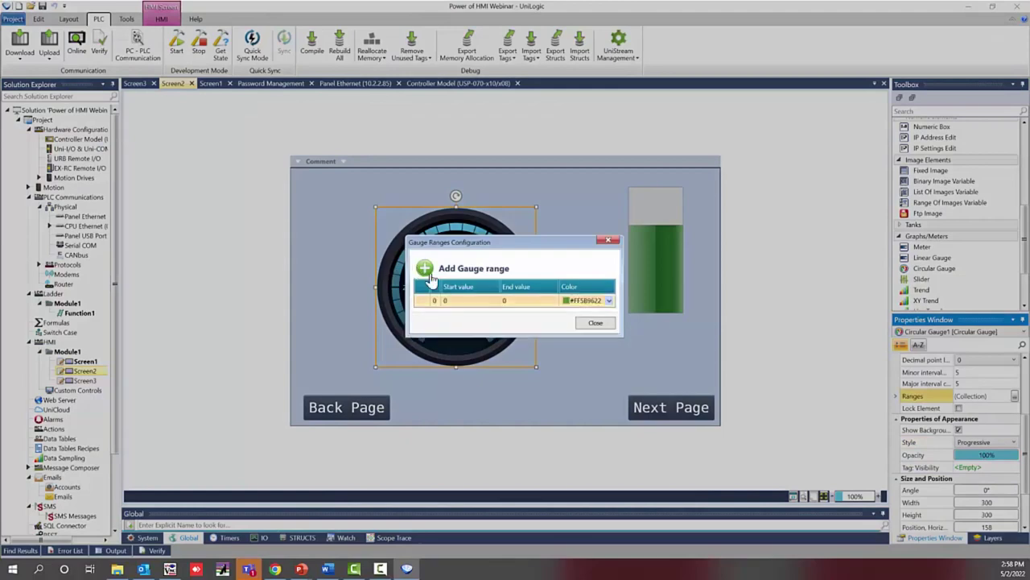
{"action": "left_click", "coordinate": [459, 300]}
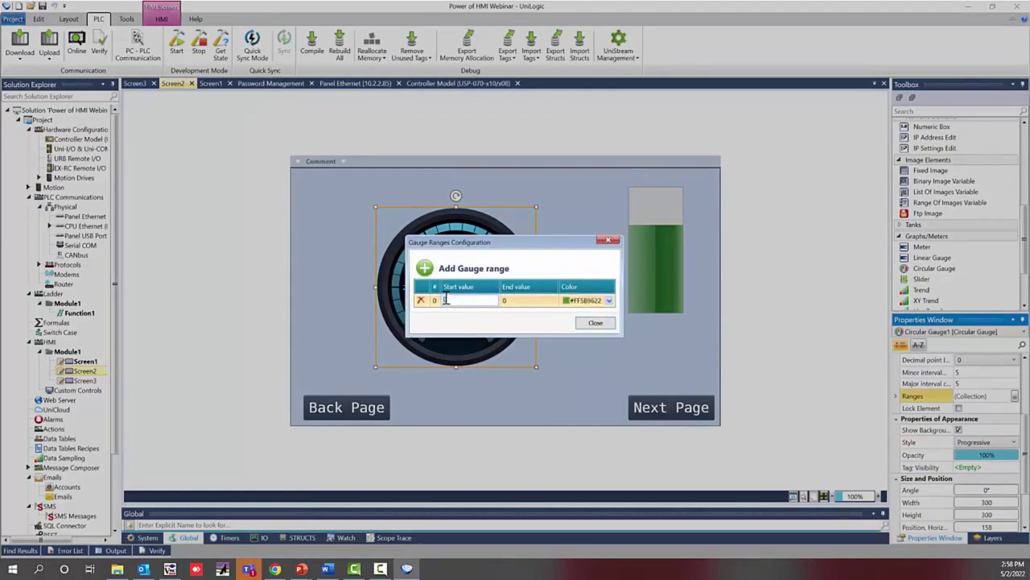
{"action": "left_click", "coordinate": [610, 300]}
{"action": "left_click", "coordinate": [525, 300]}
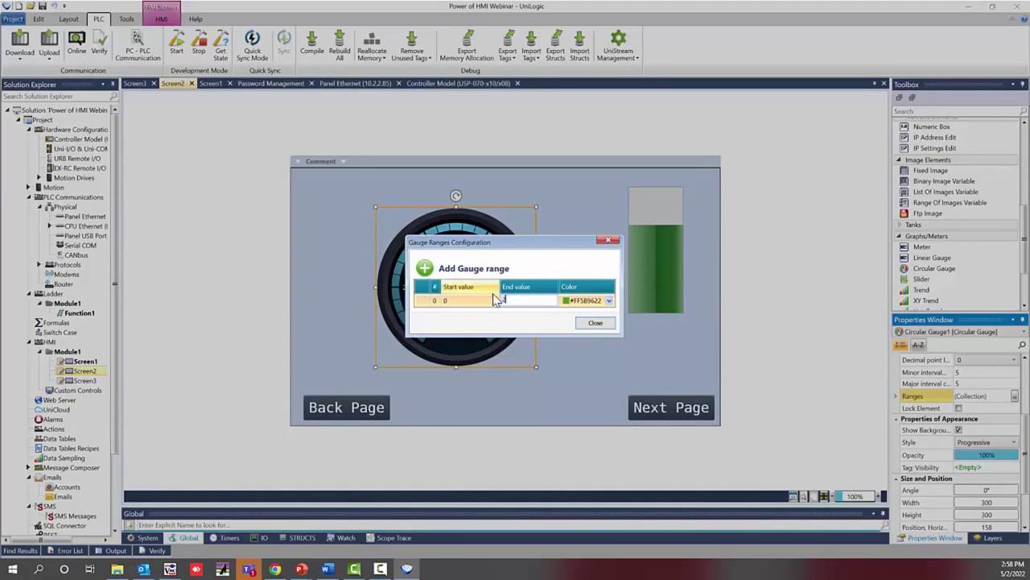
{"action": "key", "text": "Return"}
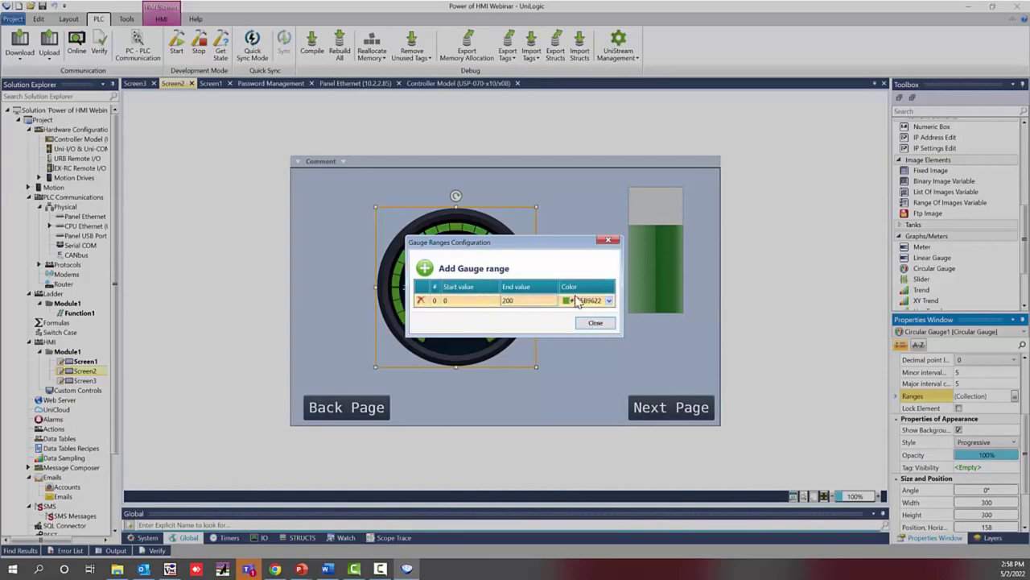
{"action": "left_click", "coordinate": [595, 322]}
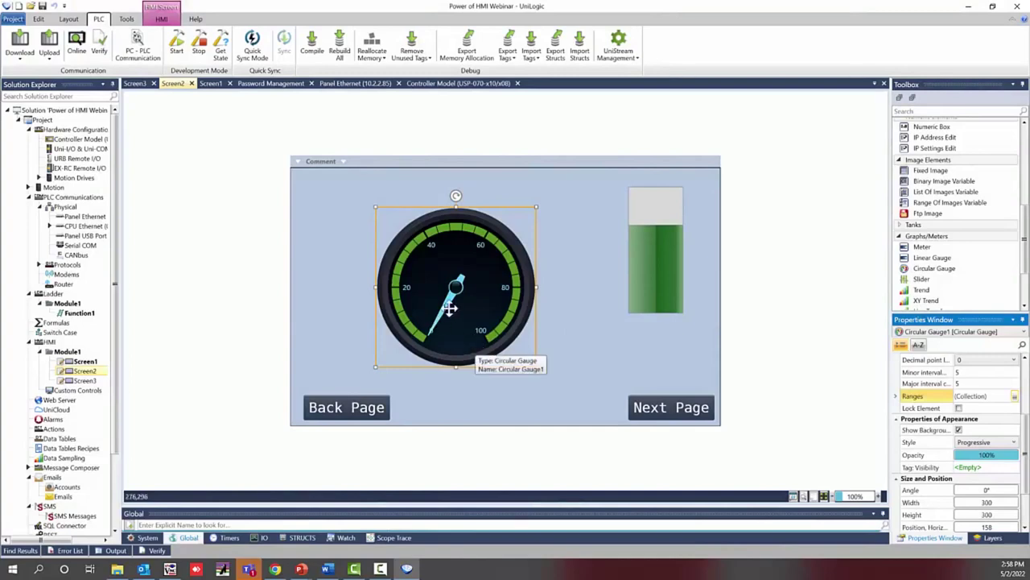
Step: Set the circular gauge's scale end value to 200
{"action": "scroll", "coordinate": [965, 459], "scroll_direction": "up", "scroll_amount": 3}
{"action": "left_click", "coordinate": [969, 458]}
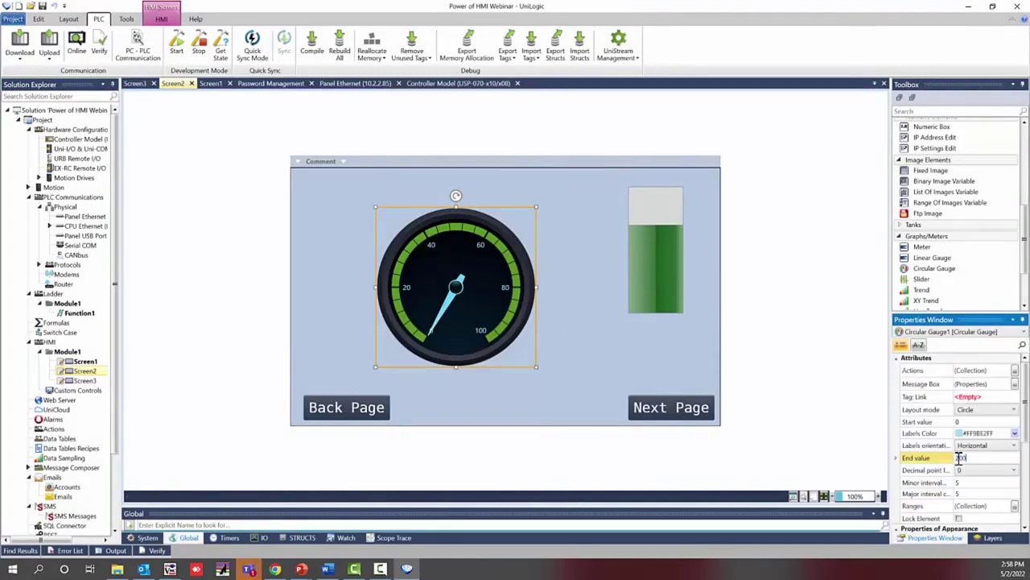
{"action": "type", "text": "200"}
{"action": "key", "text": "Return"}
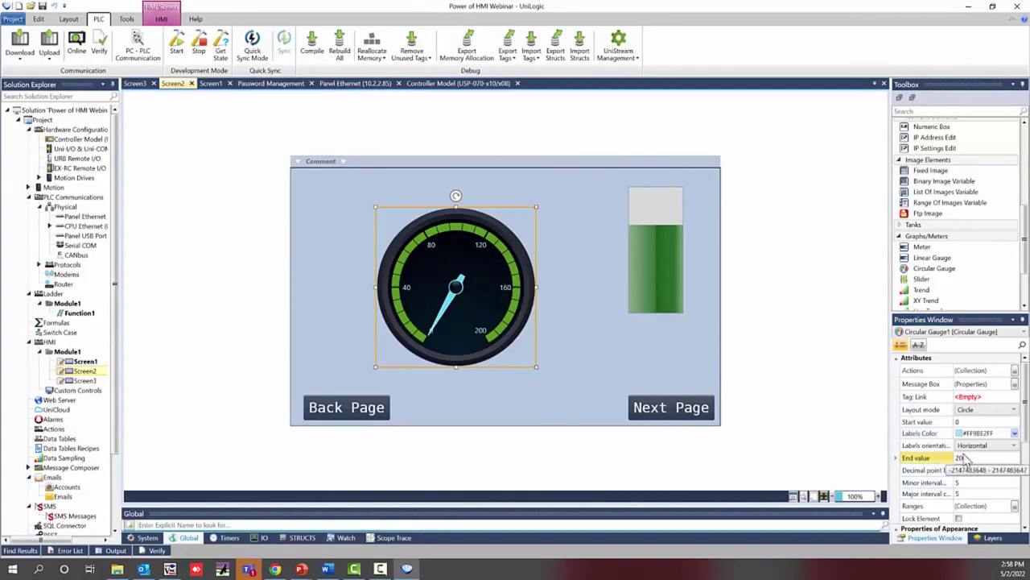
Step: Link the circular gauge to a new global INT16 tag named radial guage
{"action": "left_click", "coordinate": [978, 396]}
{"action": "left_click", "coordinate": [1015, 397]}
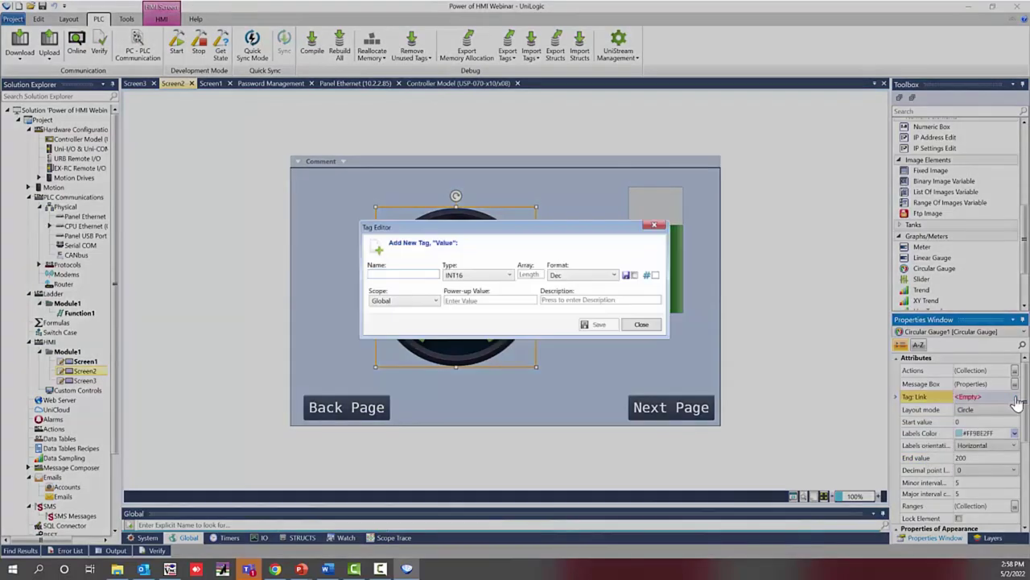
{"action": "type", "text": "C"}
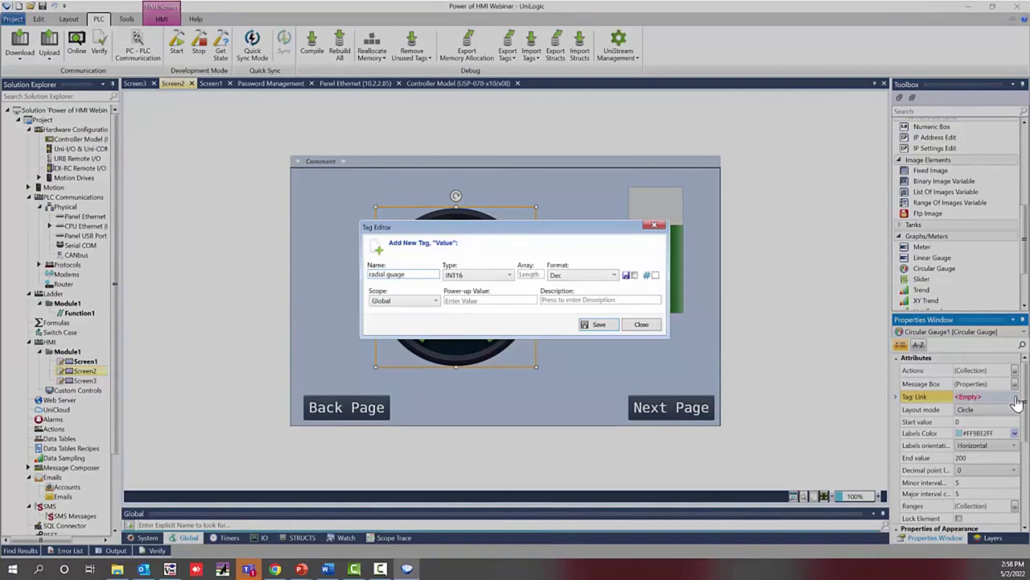
{"action": "key", "text": "Return"}
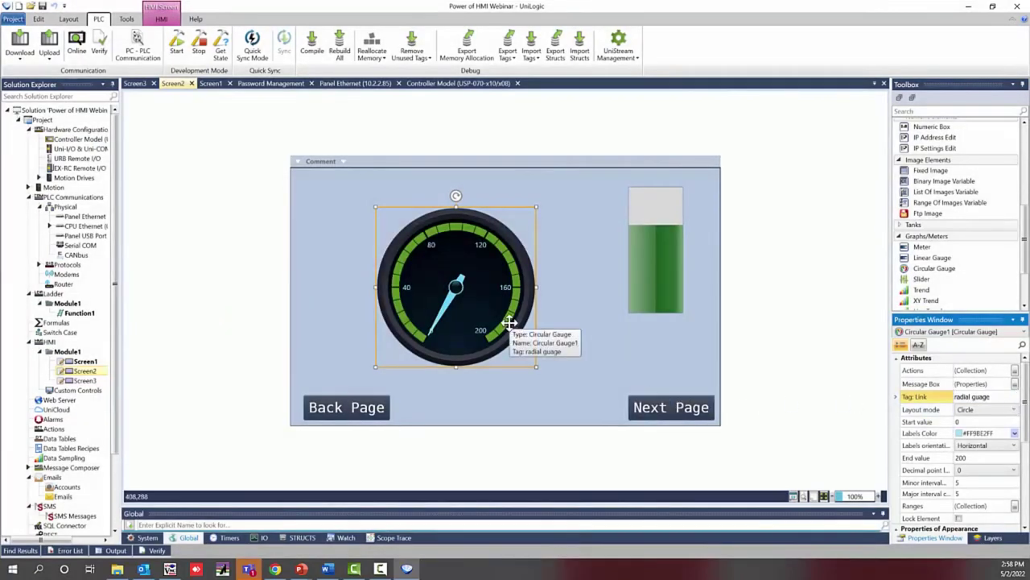
{"action": "left_click", "coordinate": [986, 397]}
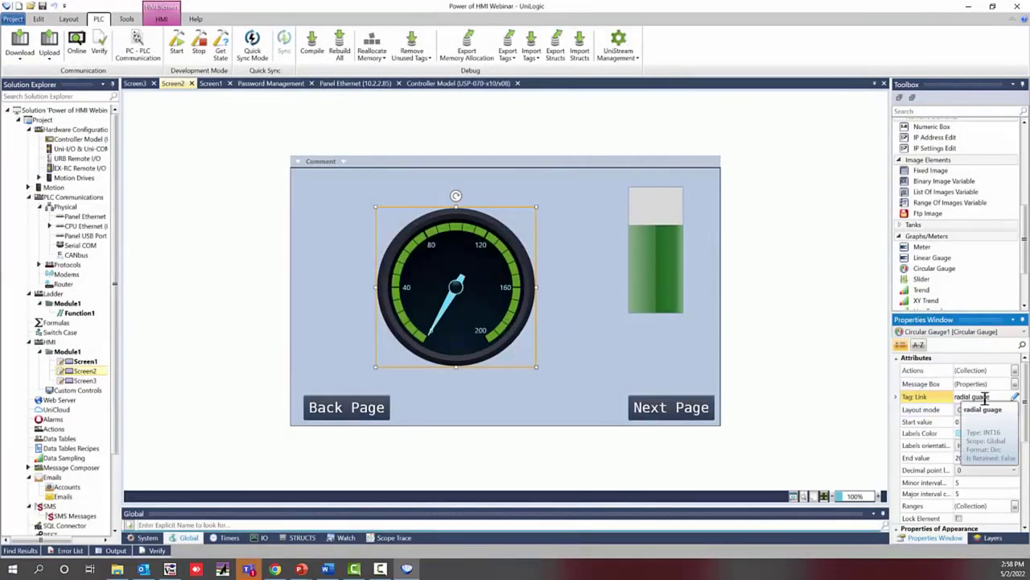
{"action": "left_click", "coordinate": [975, 438]}
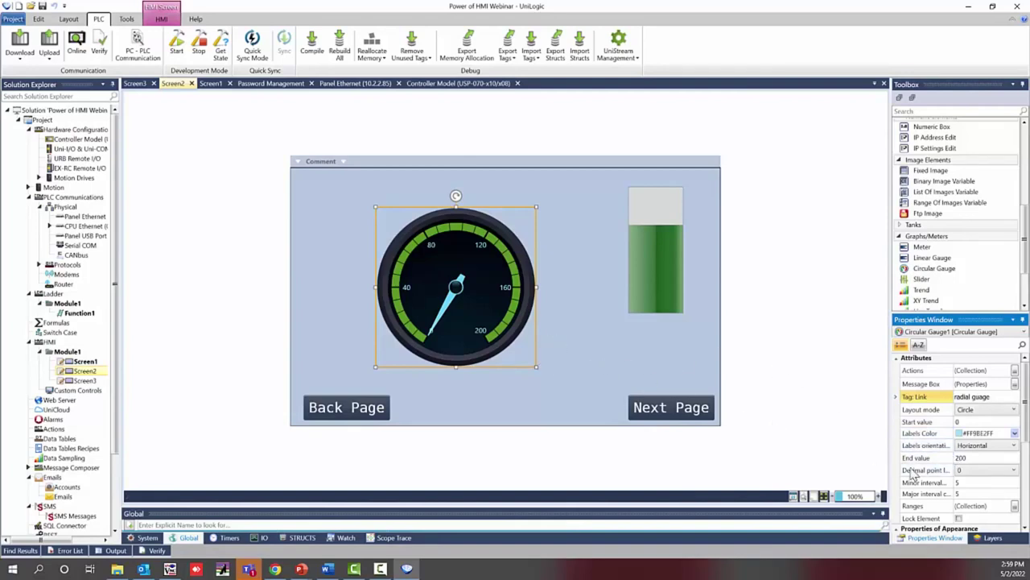
Step: Try the Tangent orientation for the circular gauge's labels and return it to Horizontal
{"action": "scroll", "coordinate": [958, 451], "scroll_direction": "down", "scroll_amount": 5}
{"action": "scroll", "coordinate": [958, 451], "scroll_direction": "up", "scroll_amount": 4}
{"action": "left_click", "coordinate": [998, 396]}
{"action": "left_click", "coordinate": [998, 408]}
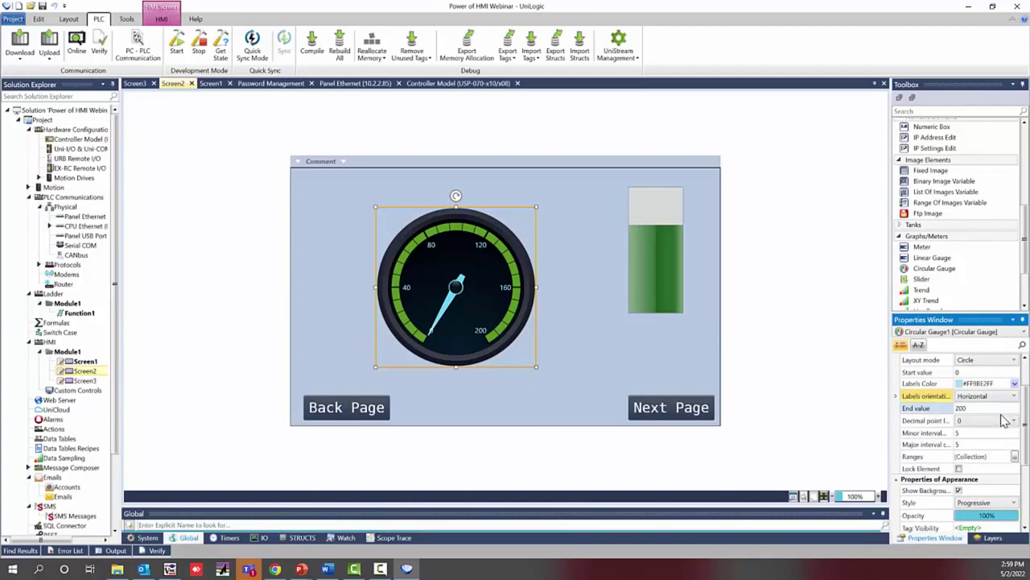
{"action": "left_click", "coordinate": [995, 396]}
{"action": "left_click", "coordinate": [998, 419]}
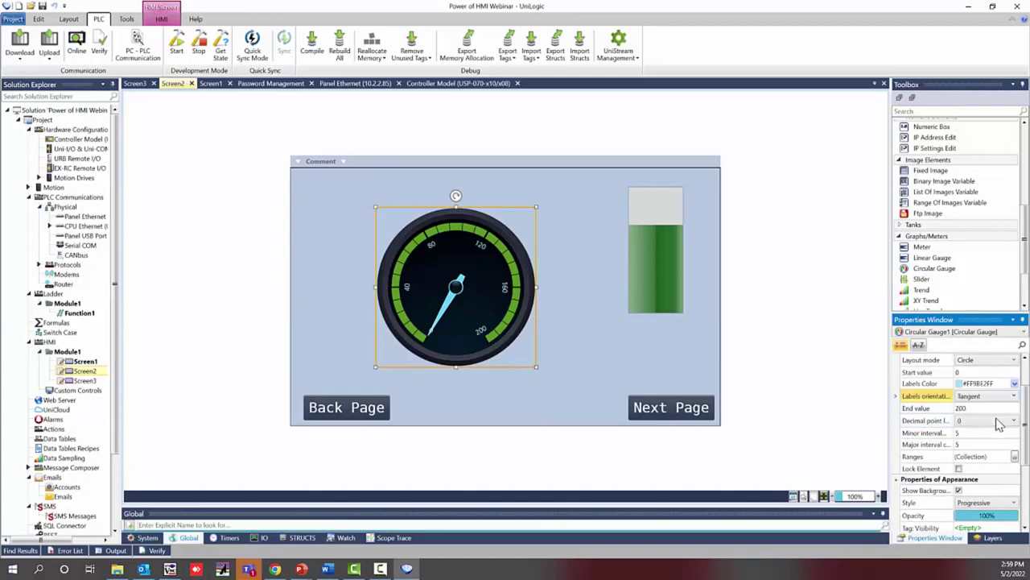
{"action": "scroll", "coordinate": [994, 404], "scroll_direction": "up", "scroll_amount": 1}
{"action": "scroll", "coordinate": [966, 403], "scroll_direction": "down", "scroll_amount": 1}
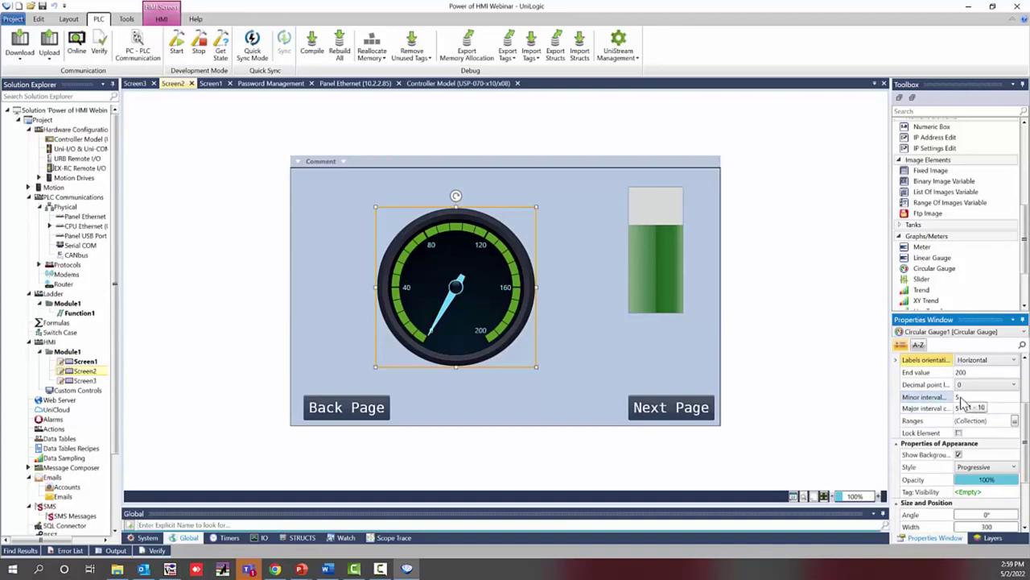
Step: Set both the minor and major interval counts of the circular gauge to 10
{"action": "left_click", "coordinate": [960, 396]}
{"action": "double_click", "coordinate": [960, 397]}
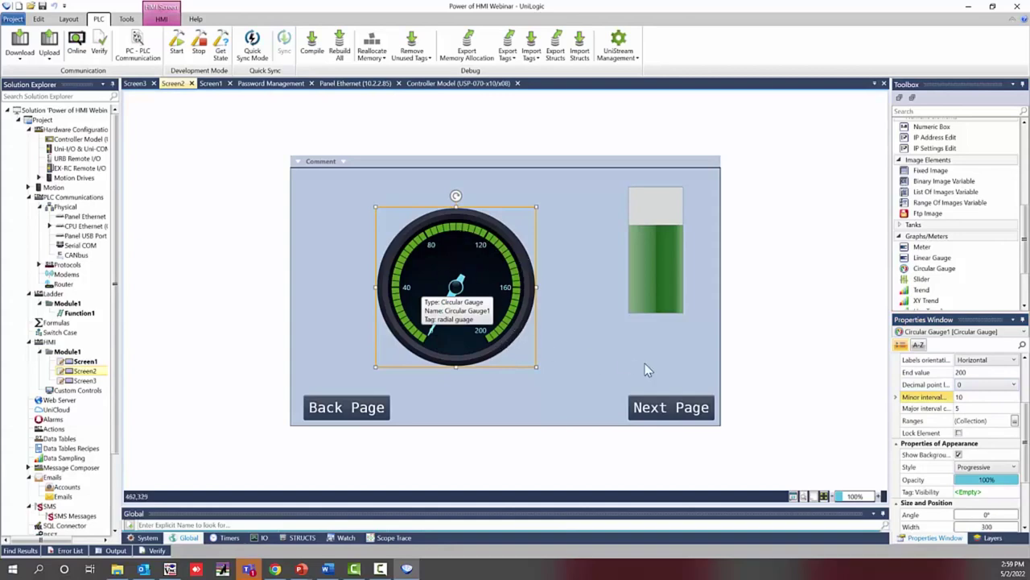
{"action": "double_click", "coordinate": [970, 409]}
{"action": "type", "text": "10"}
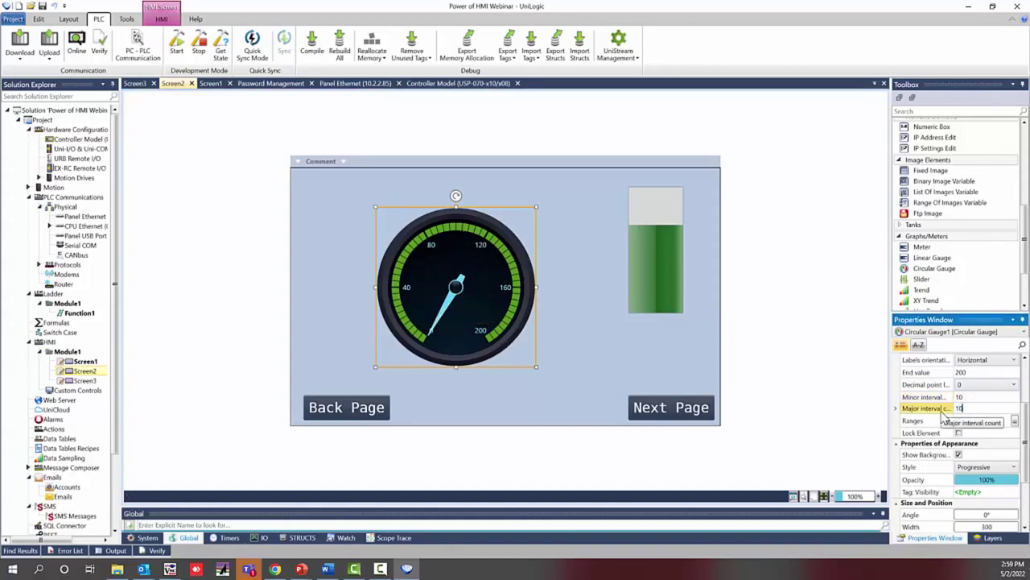
{"action": "left_click", "coordinate": [635, 343]}
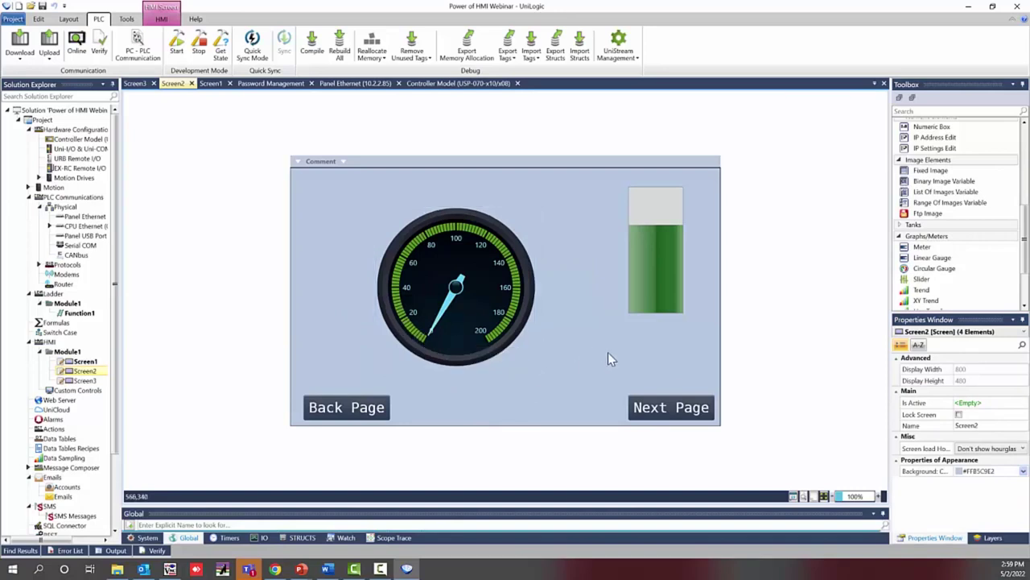
Step: On Screen3, place a Trend in the upper middle and a button just below it
{"action": "double_click", "coordinate": [84, 380]}
{"action": "left_click_drag", "start_coordinate": [923, 290], "coordinate": [366, 190]}
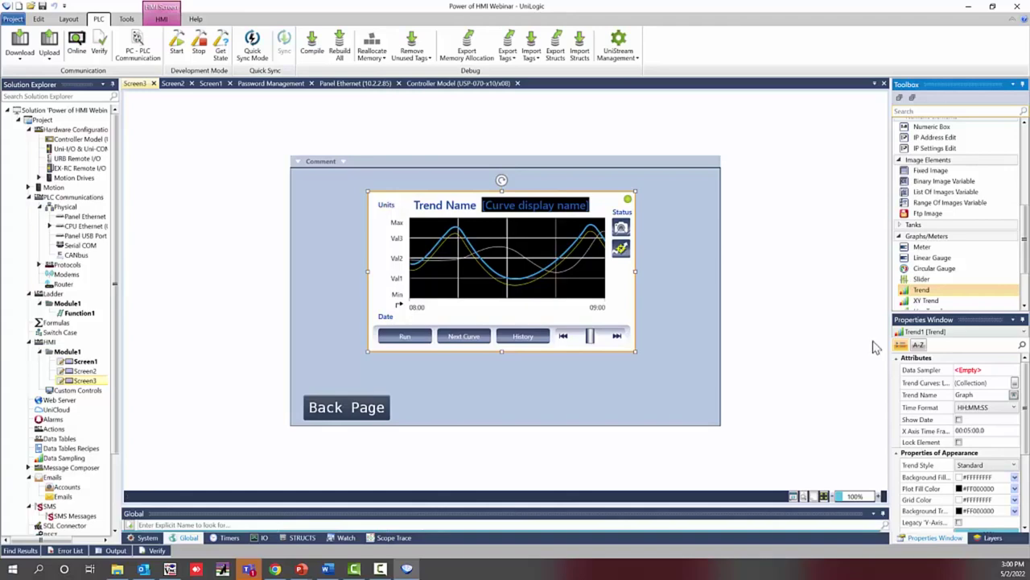
{"action": "scroll", "coordinate": [905, 201], "scroll_direction": "up", "scroll_amount": 6}
{"action": "left_click_drag", "start_coordinate": [910, 179], "coordinate": [455, 366]}
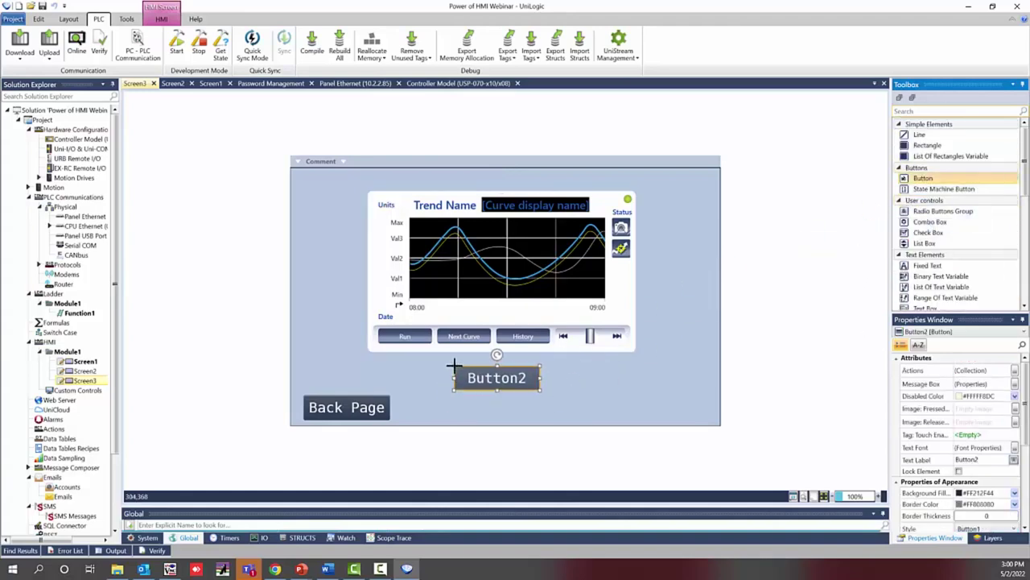
Step: Set the text label of the button below the trend to Start/End Sampler
{"action": "left_click", "coordinate": [494, 379]}
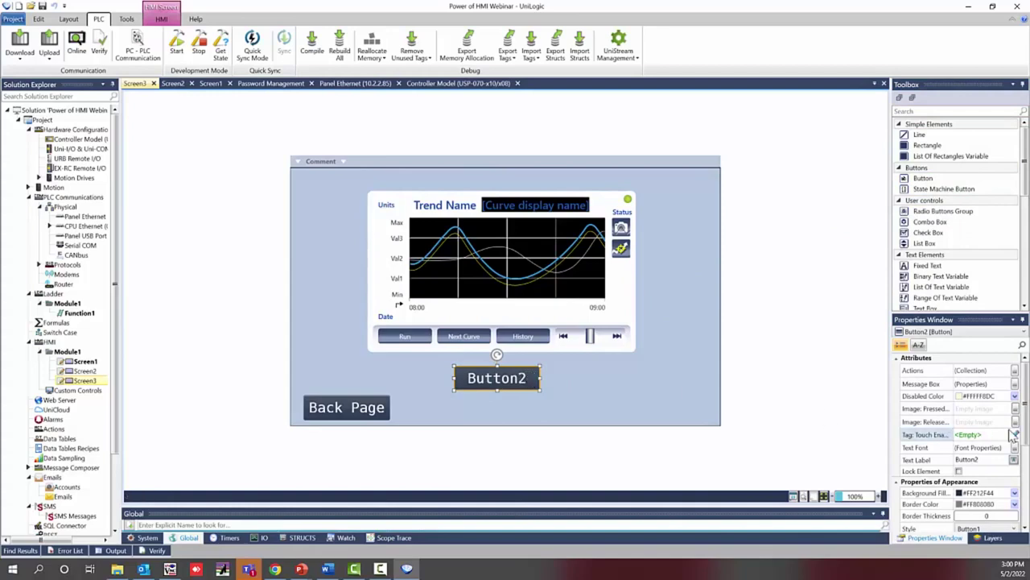
{"action": "left_click", "coordinate": [900, 458]}
{"action": "type", "text": "Start/End S"}
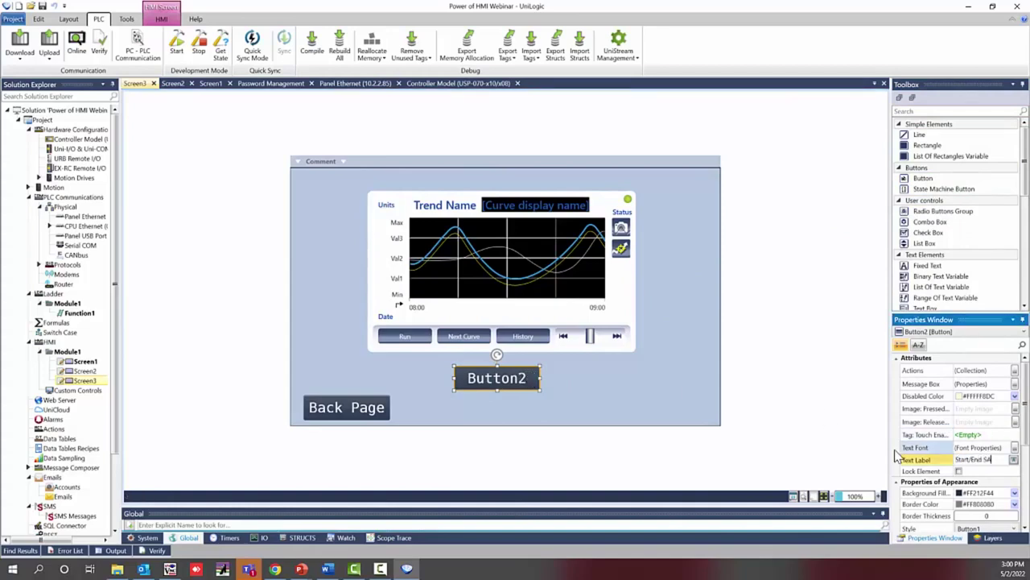
Step: Set the Start/End Sampler button's font size to 16 and widen the button to fit its label
{"action": "double_click", "coordinate": [915, 448]}
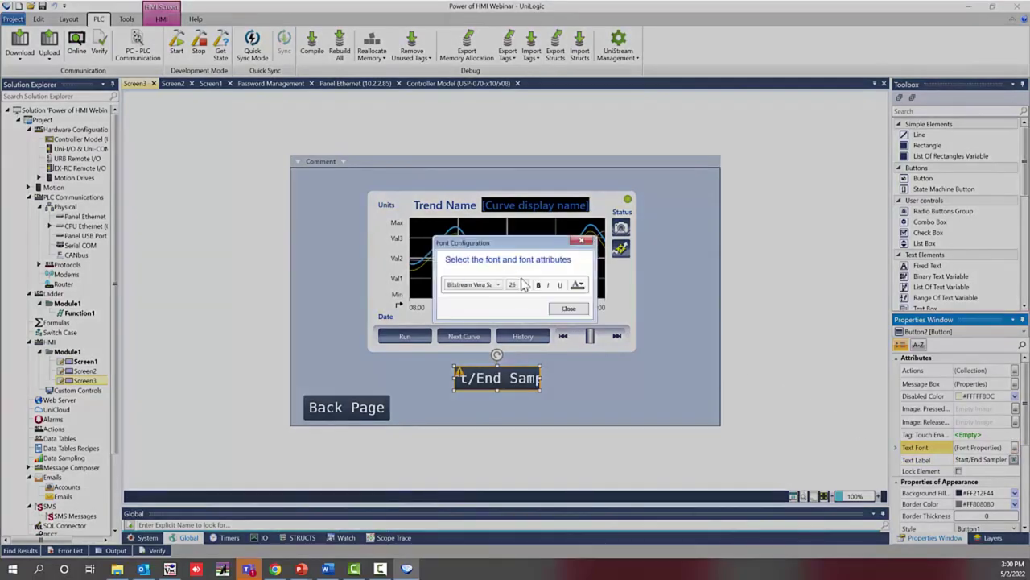
{"action": "left_click", "coordinate": [524, 289]}
{"action": "left_click", "coordinate": [519, 323]}
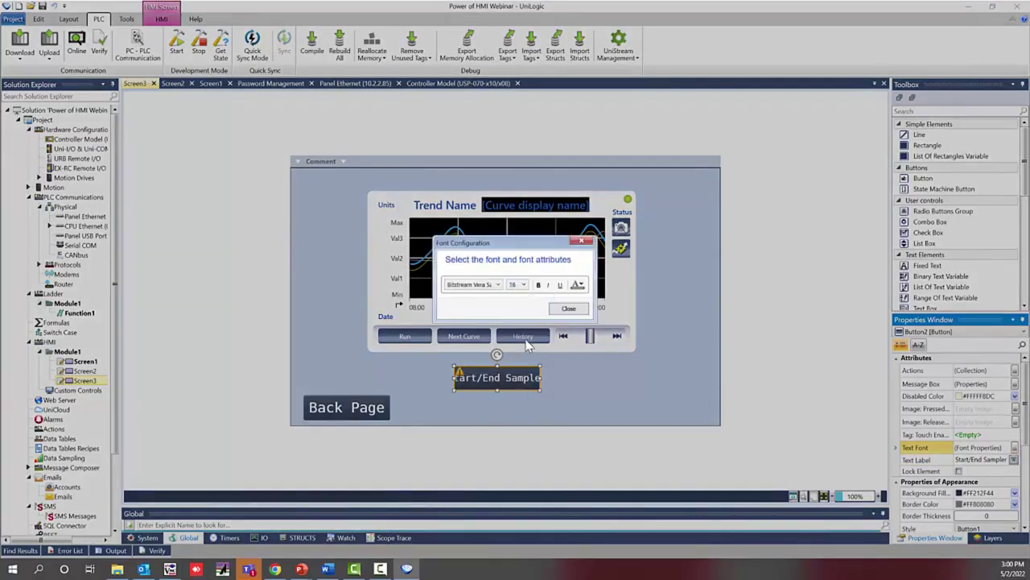
{"action": "left_click", "coordinate": [566, 309]}
{"action": "left_click_drag", "start_coordinate": [540, 378], "coordinate": [572, 378]}
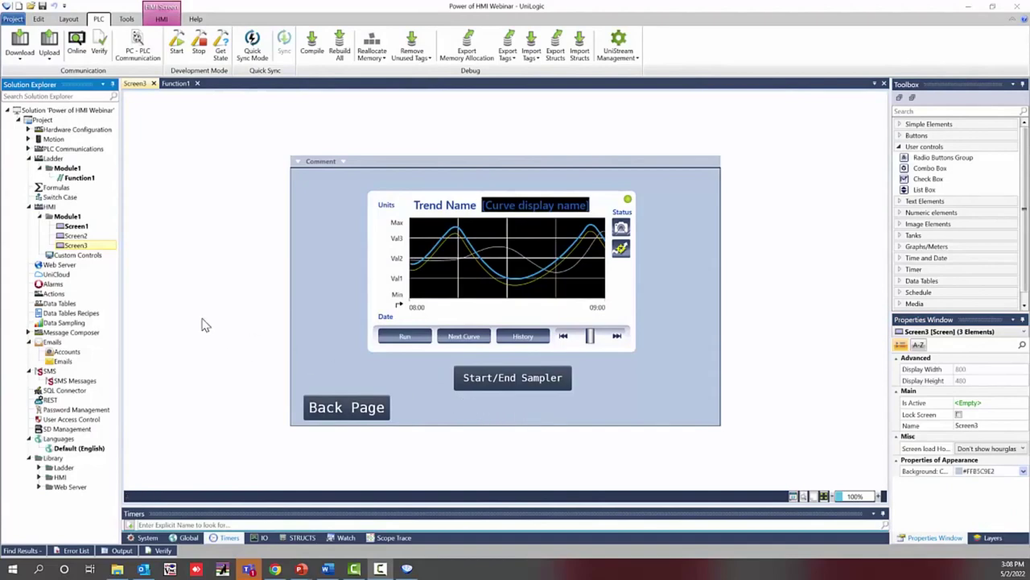
Step: Add a new data sampler, fill in its folder name and set its sampling interval to 00:00:10.00
{"action": "double_click", "coordinate": [63, 325]}
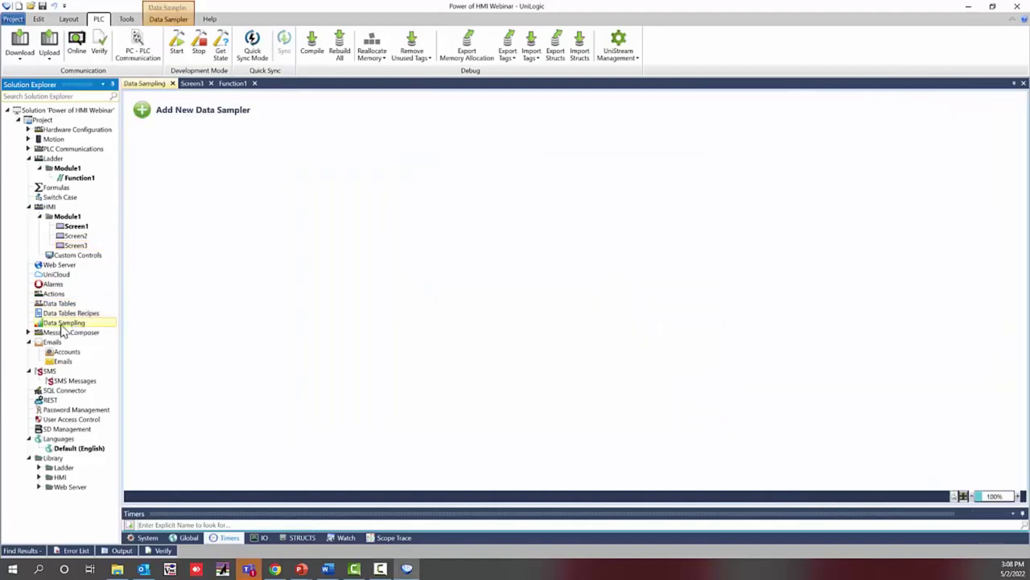
{"action": "left_click", "coordinate": [141, 112]}
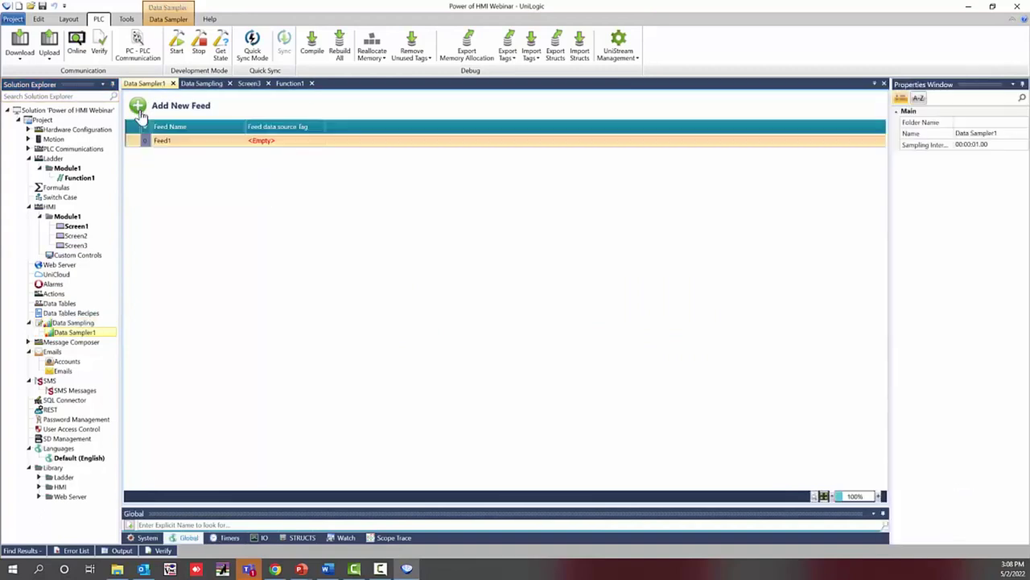
{"action": "left_click", "coordinate": [974, 122]}
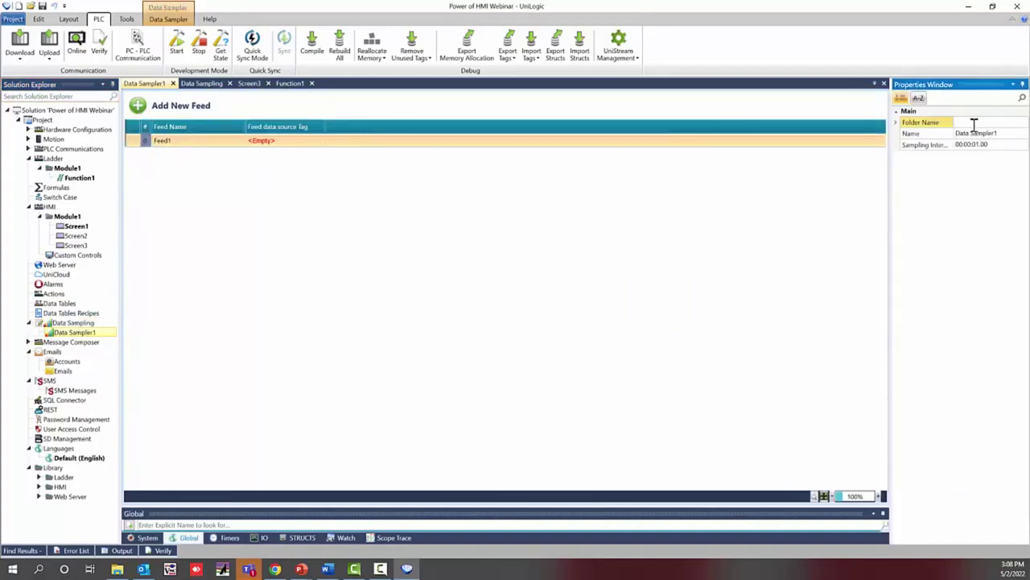
{"action": "type", "text": "Chr"}
{"action": "type", "text": "isM"}
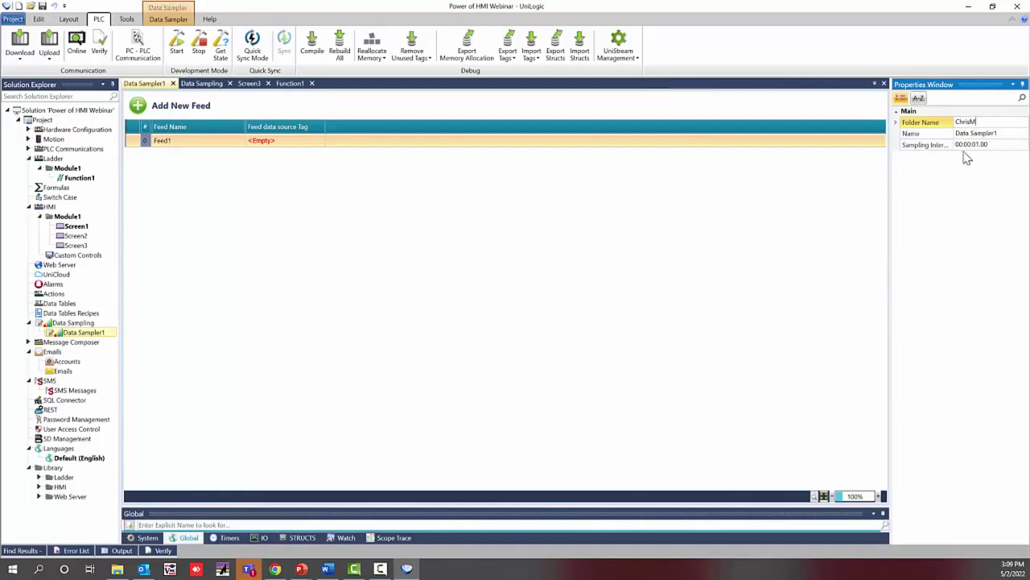
{"action": "left_click", "coordinate": [977, 144]}
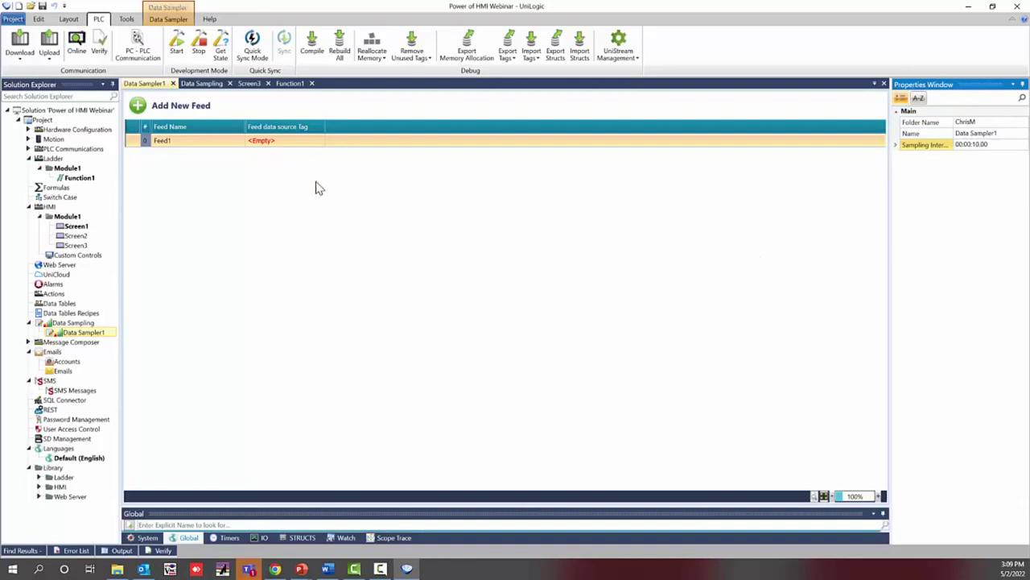
Step: Add a second feed to the data sampler and rename the first feed to TW value
{"action": "left_click", "coordinate": [137, 105]}
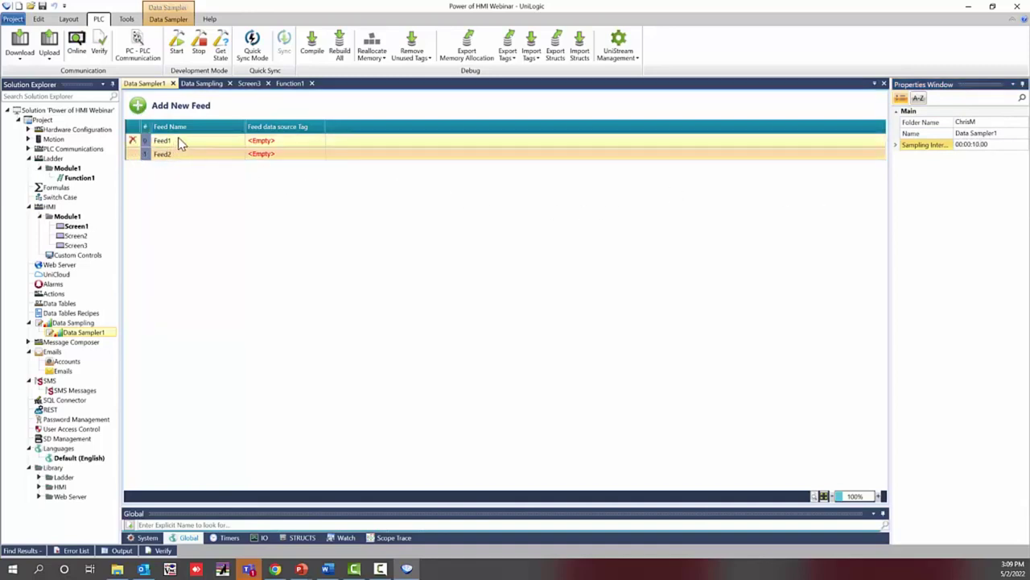
{"action": "left_click", "coordinate": [181, 142]}
{"action": "left_click", "coordinate": [172, 141]}
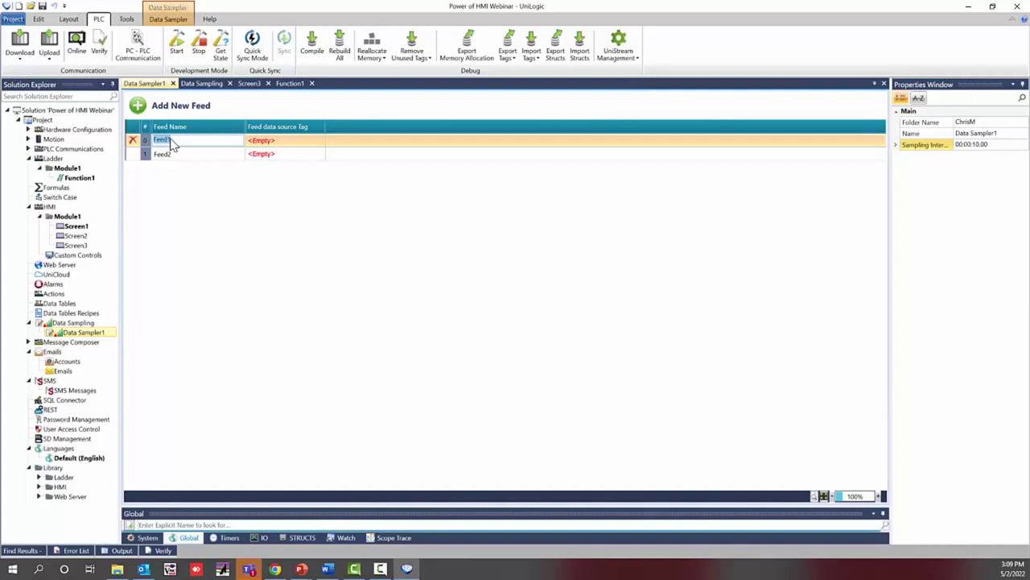
{"action": "type", "text": "TW value"}
Step: Link the TW value feed to a new global INT16 tag named TW1 as its data source
{"action": "left_click", "coordinate": [290, 141]}
{"action": "left_click", "coordinate": [312, 139]}
{"action": "left_click", "coordinate": [319, 153]}
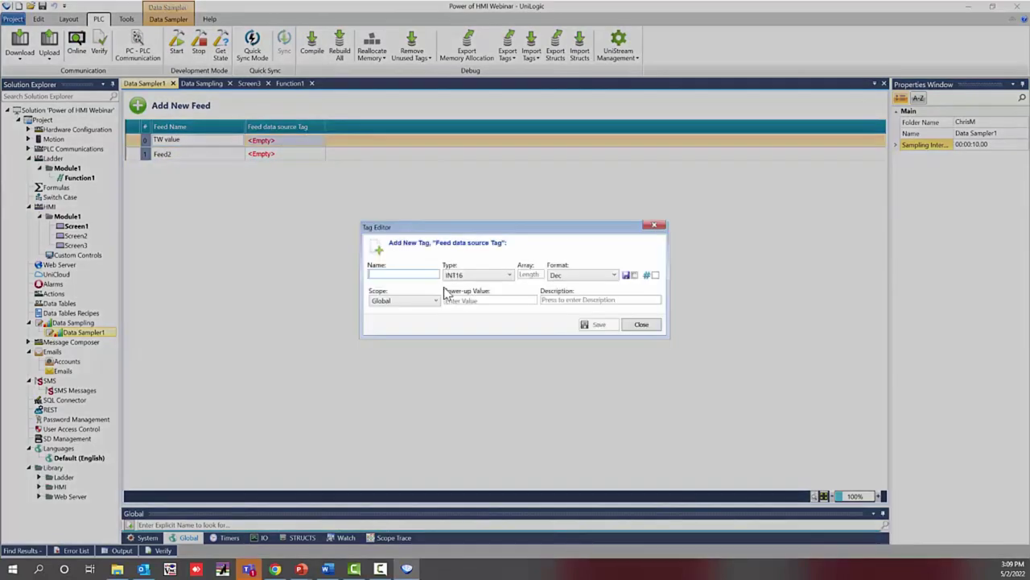
{"action": "type", "text": "TW1"}
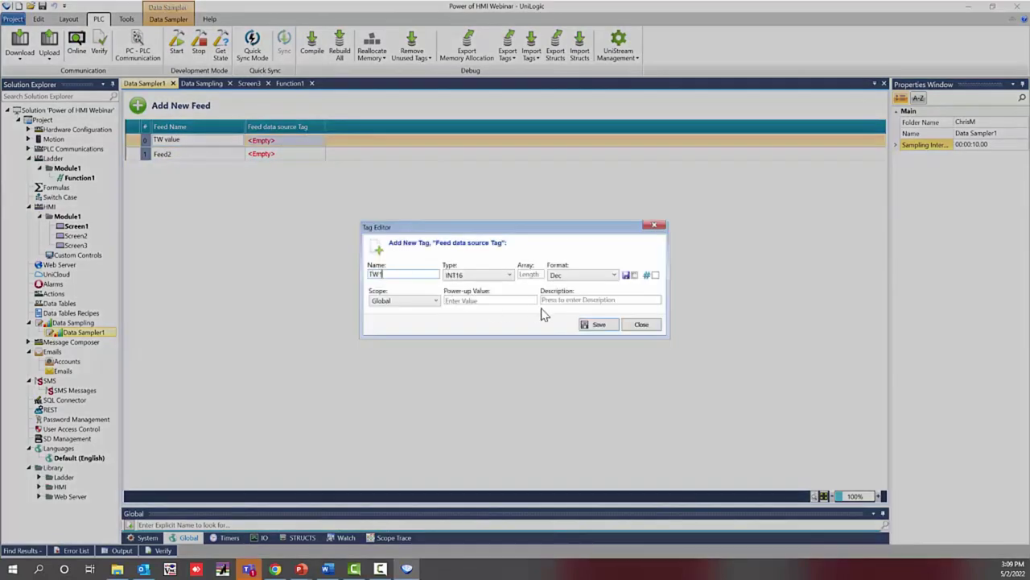
{"action": "left_click", "coordinate": [593, 324]}
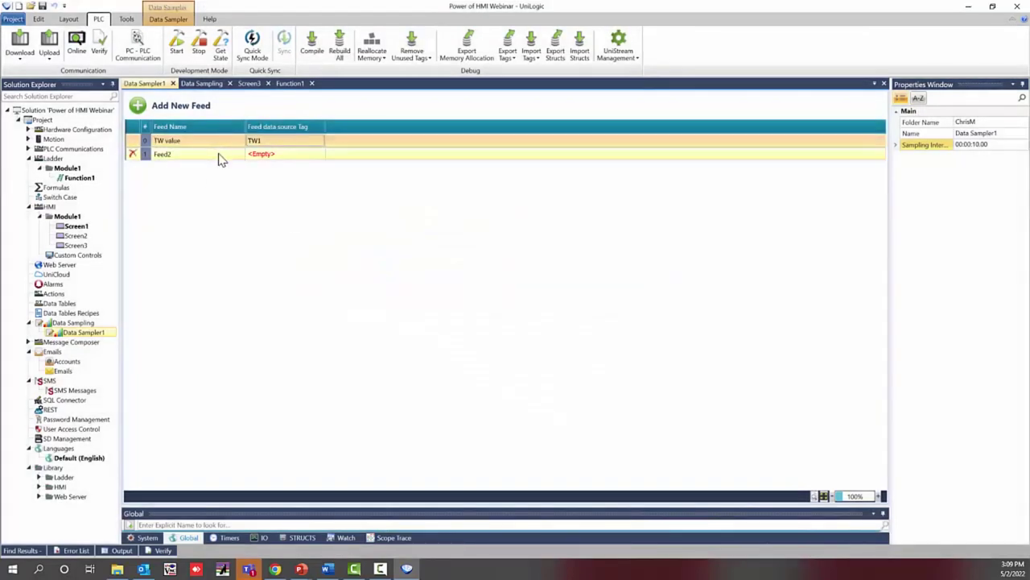
Step: Rename the second feed to Seconds and link it to a new global INT16 tag named seconds trend
{"action": "left_click", "coordinate": [209, 157]}
{"action": "left_click", "coordinate": [165, 157]}
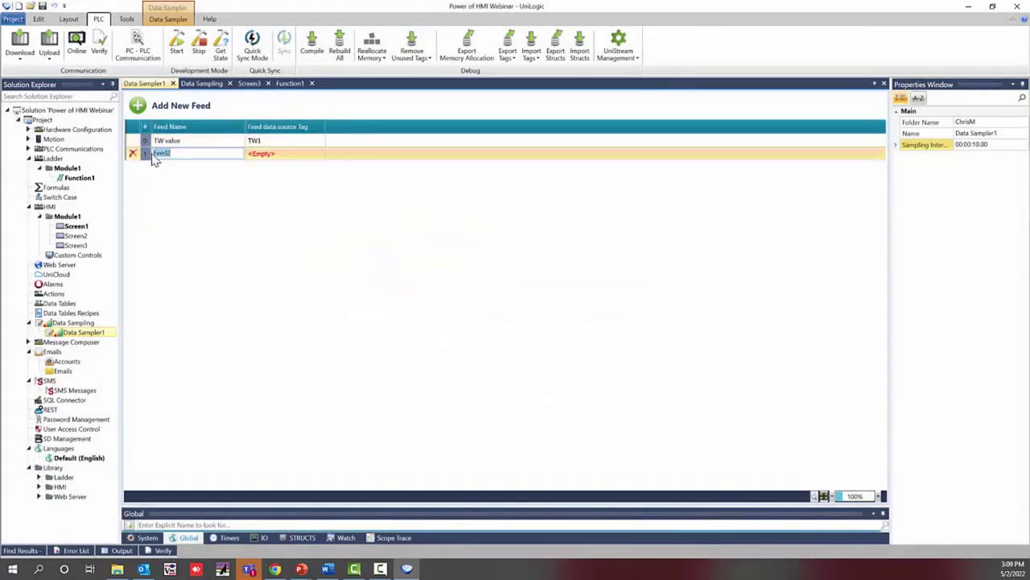
{"action": "key", "text": "BackSpace"}
{"action": "type", "text": "Seconds"}
{"action": "left_click", "coordinate": [318, 153]}
{"action": "left_click", "coordinate": [320, 155]}
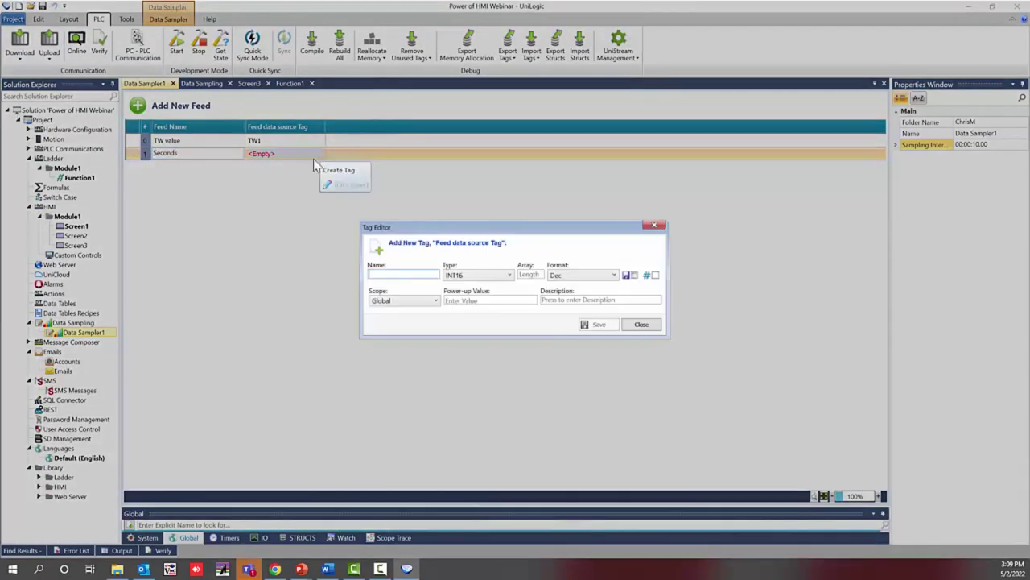
{"action": "type", "text": "seconds tre"}
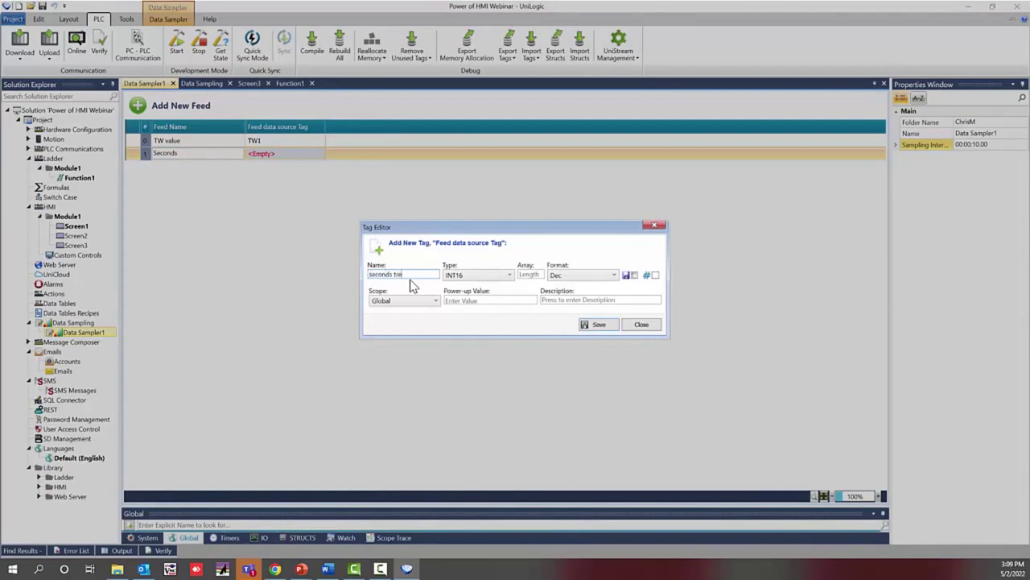
{"action": "type", "text": "nd"}
{"action": "key", "text": "Return"}
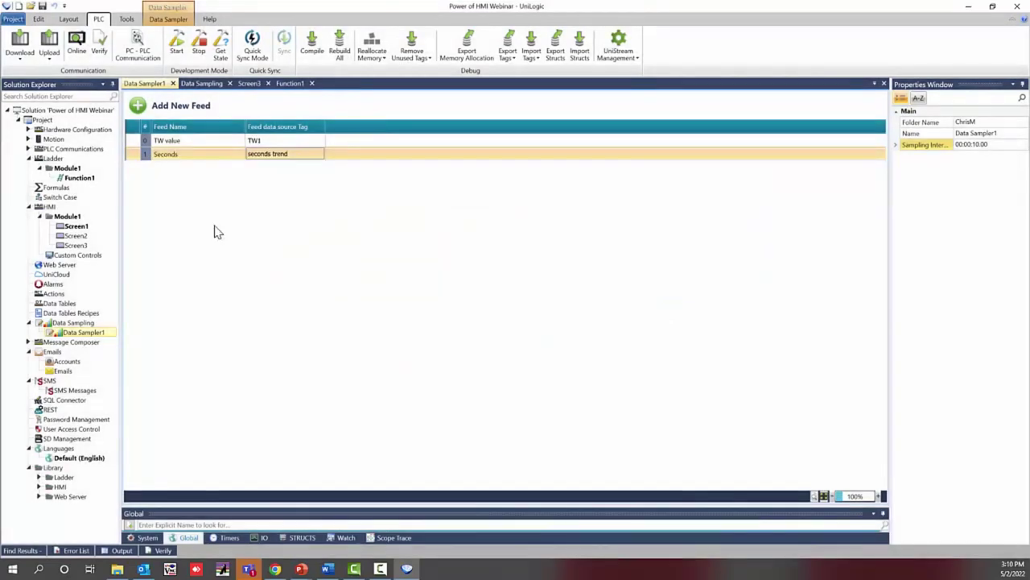
Step: Add a second ladder function to Module1, keeping the name Function2
{"action": "left_click", "coordinate": [100, 181]}
{"action": "double_click", "coordinate": [80, 178]}
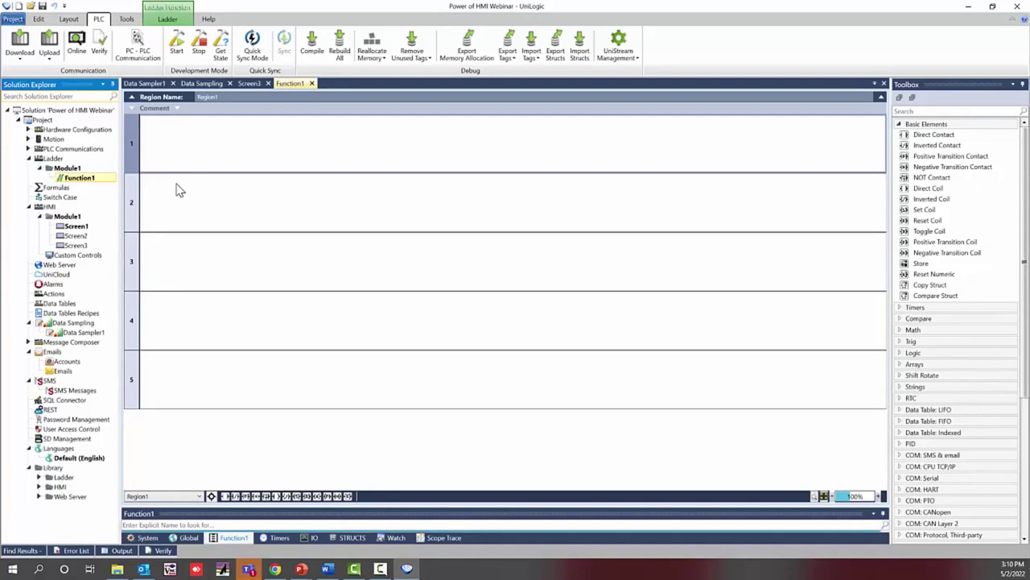
{"action": "right_click", "coordinate": [79, 178]}
{"action": "right_click", "coordinate": [72, 168]}
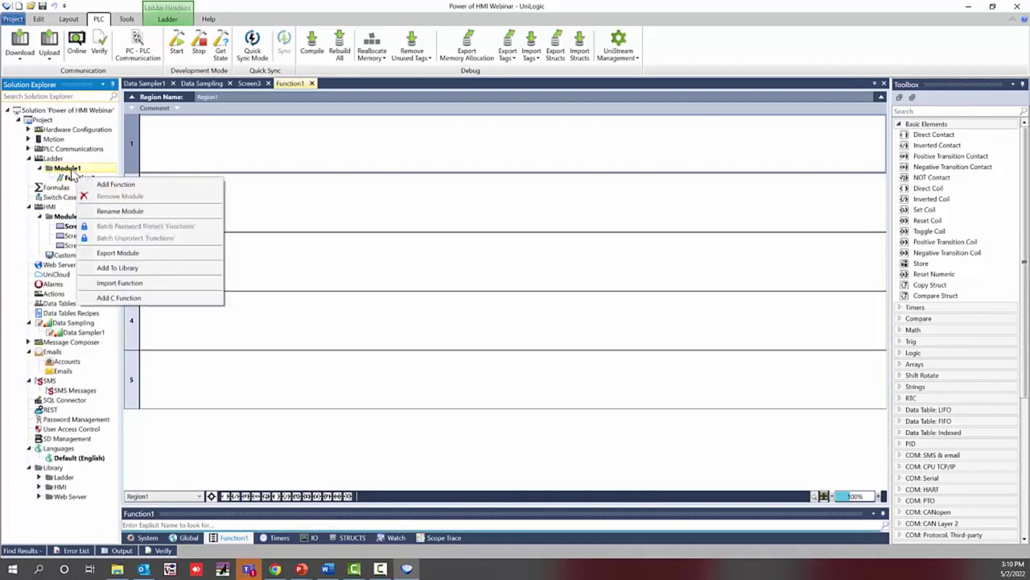
{"action": "left_click", "coordinate": [104, 176]}
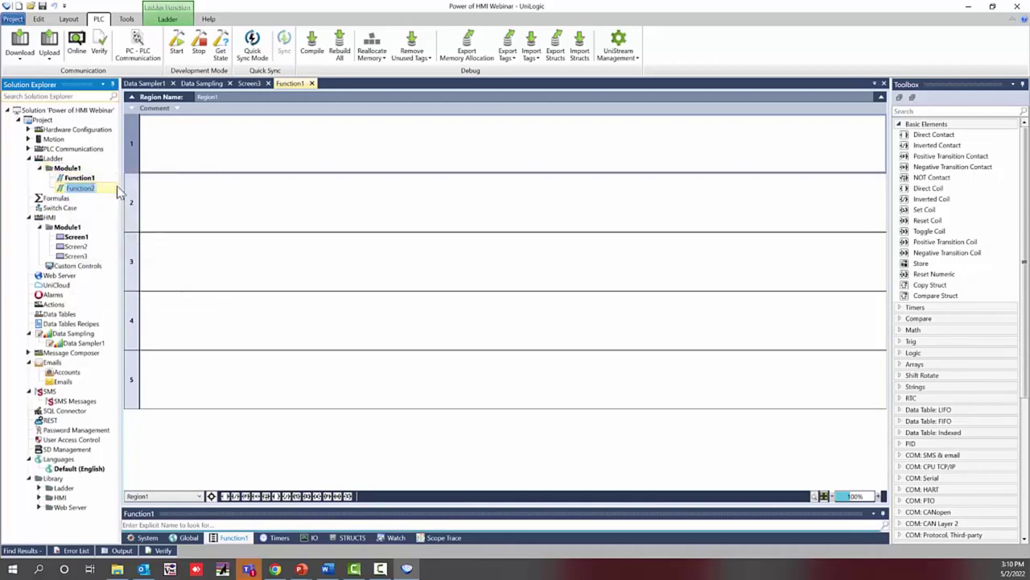
Step: Place a Direct Contact on the first rung of Function1 and link it to a new tag named TW2
{"action": "double_click", "coordinate": [80, 178]}
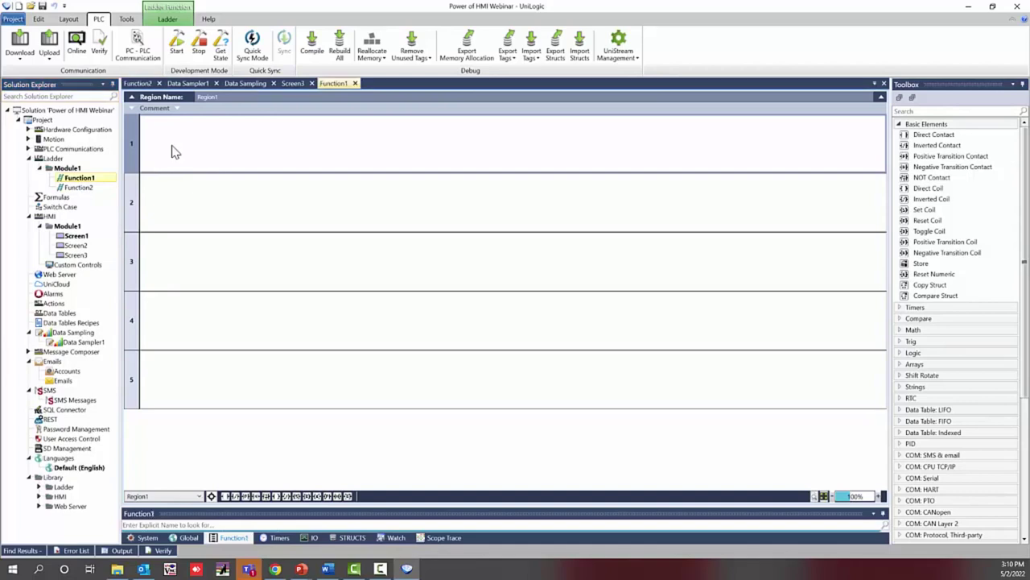
{"action": "left_click_drag", "start_coordinate": [932, 134], "coordinate": [161, 147]}
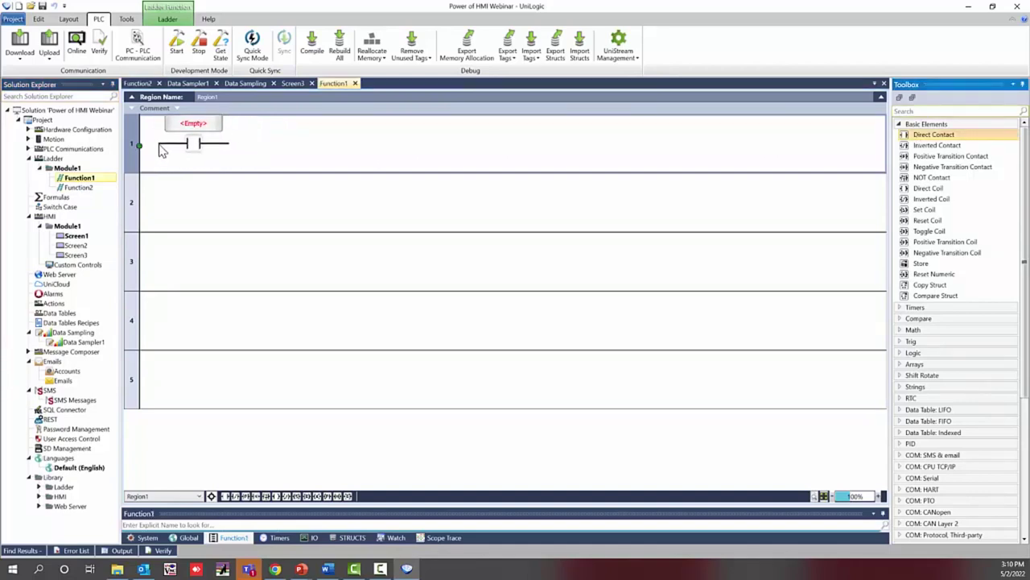
{"action": "scroll", "coordinate": [185, 232], "scroll_direction": "down", "scroll_amount": 2}
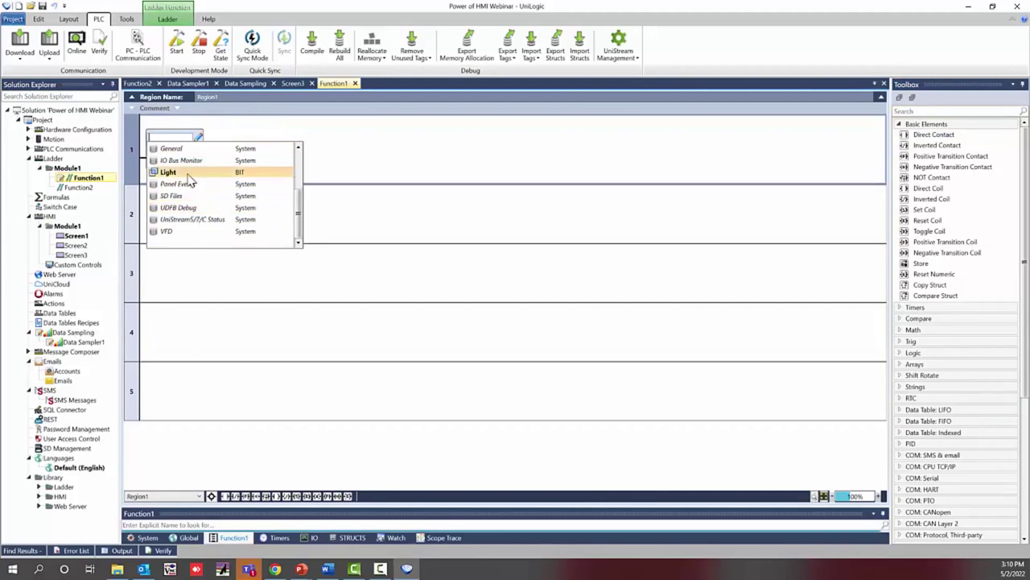
{"action": "left_click", "coordinate": [286, 134]}
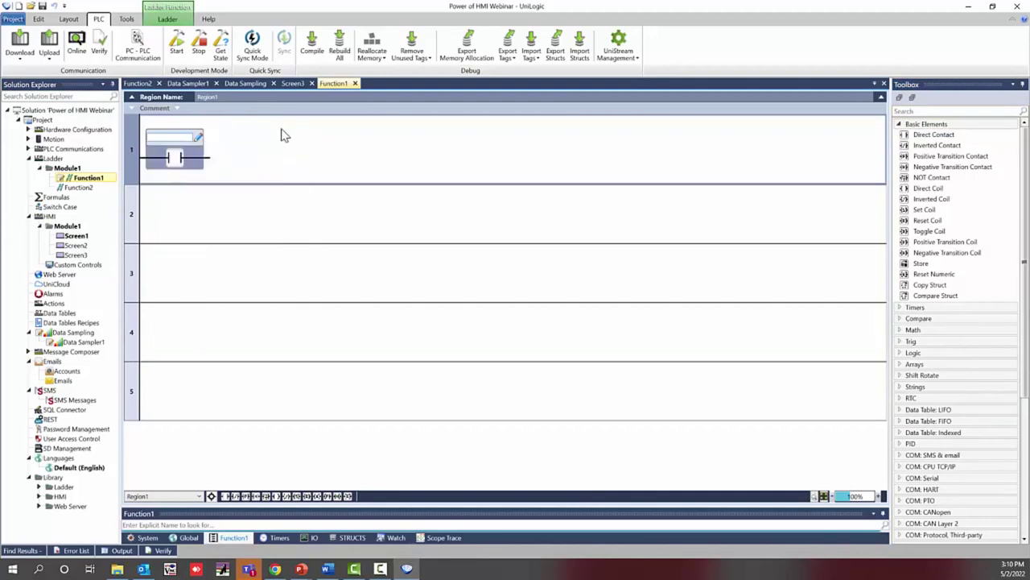
{"action": "left_click", "coordinate": [200, 138]}
{"action": "key", "text": "Return"}
Step: Add a Call Function block after the TW2 contact and set it to call Function2
{"action": "scroll", "coordinate": [958, 427], "scroll_direction": "down", "scroll_amount": 6}
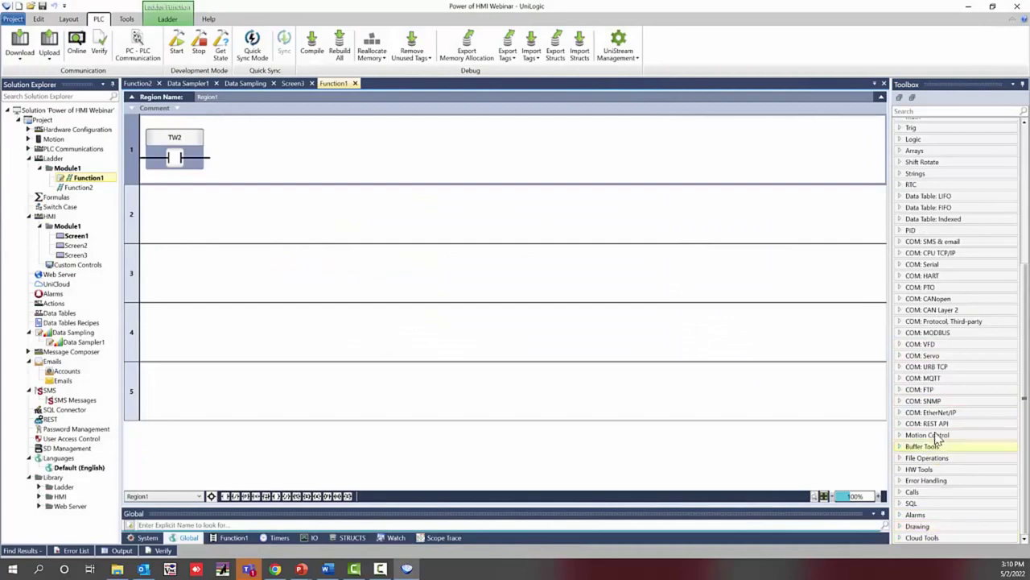
{"action": "left_click", "coordinate": [937, 494]}
{"action": "left_click_drag", "start_coordinate": [931, 487], "coordinate": [237, 157]}
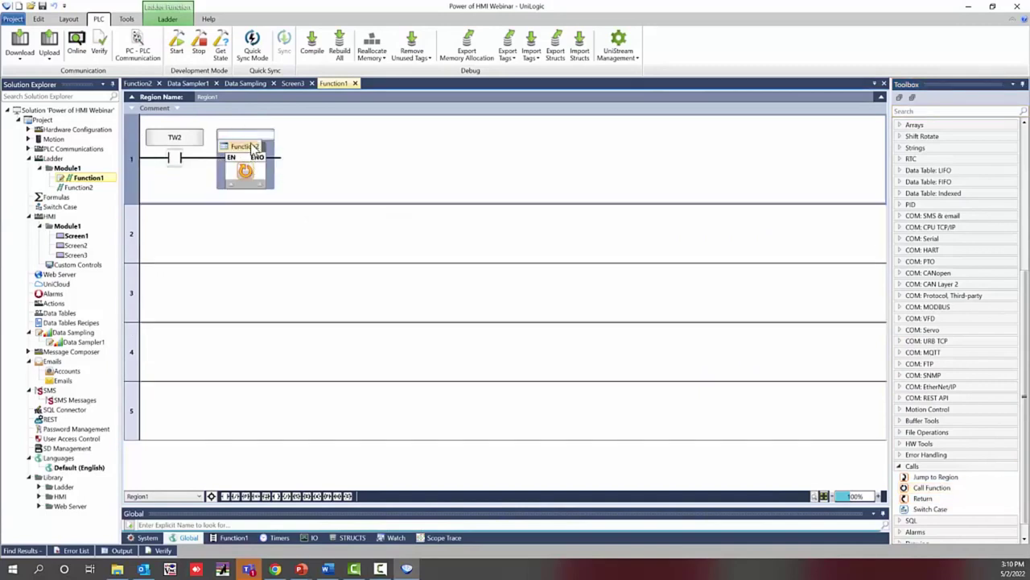
Step: Add a Store block on the second rung of Function1 that copies RTC Time.Seconds into seconds trend
{"action": "left_click", "coordinate": [153, 239]}
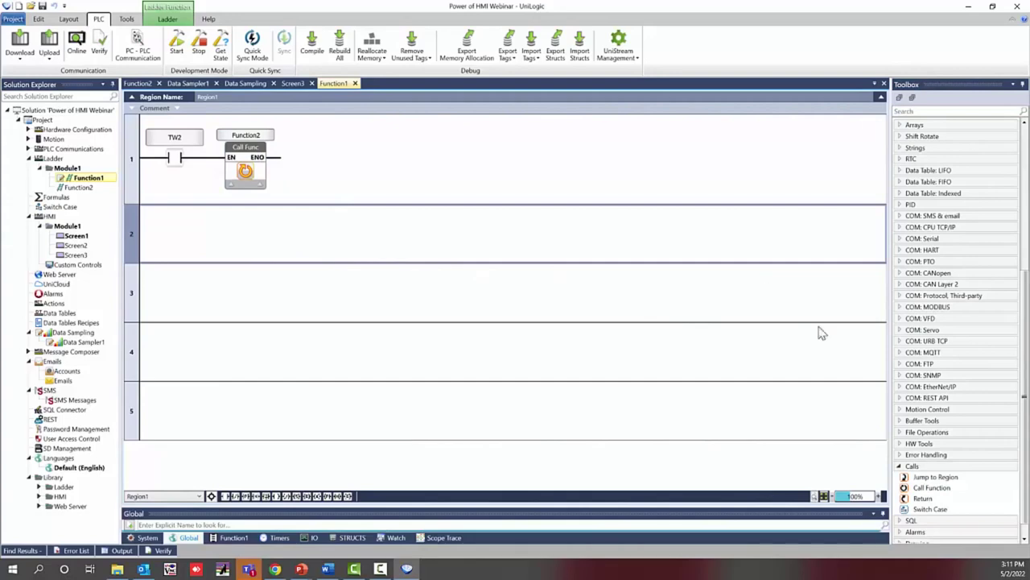
{"action": "scroll", "coordinate": [950, 241], "scroll_direction": "up", "scroll_amount": 7}
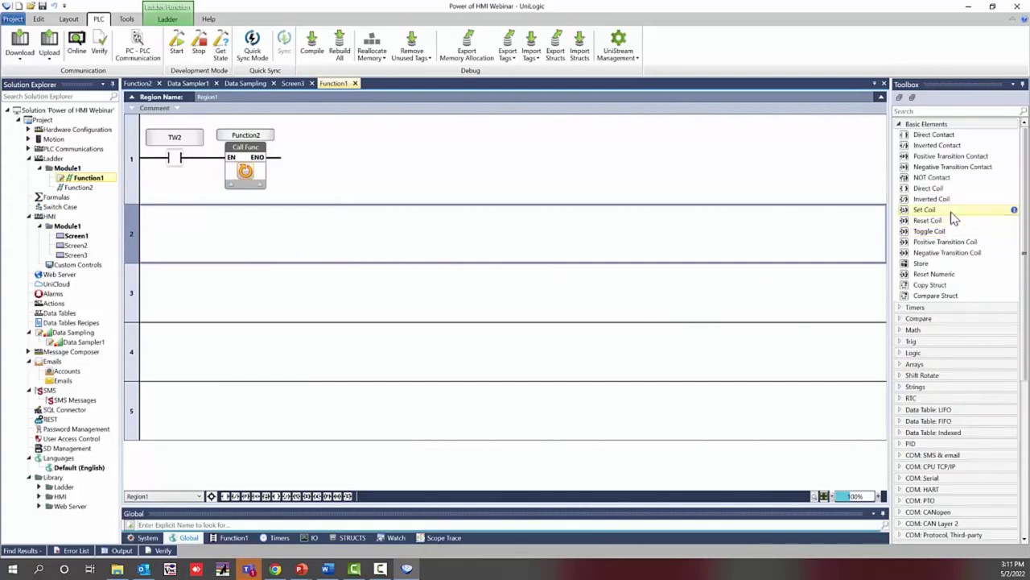
{"action": "left_click_drag", "start_coordinate": [953, 264], "coordinate": [141, 239]}
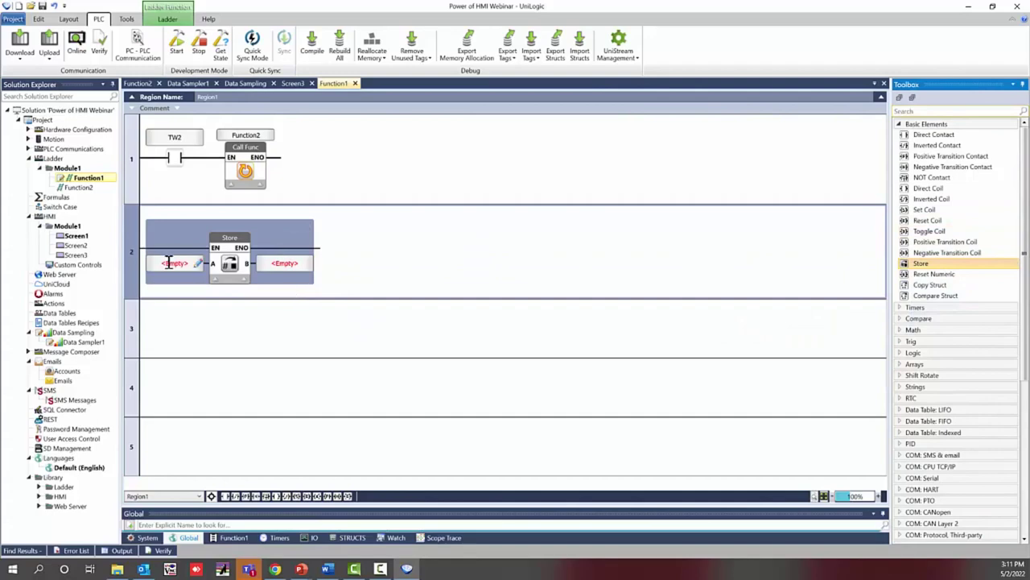
{"action": "left_click", "coordinate": [169, 263]}
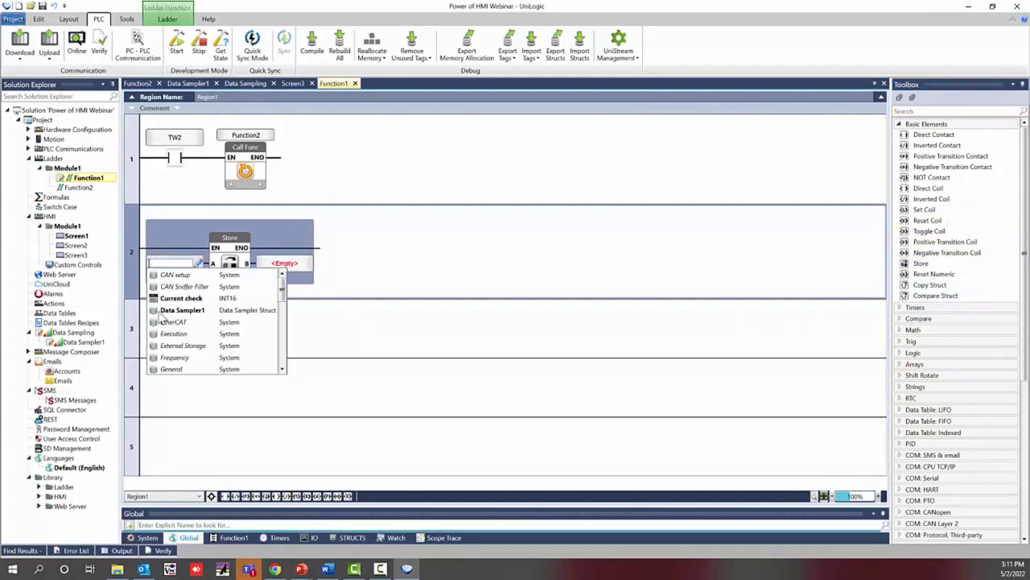
{"action": "scroll", "coordinate": [183, 337], "scroll_direction": "down", "scroll_amount": 1}
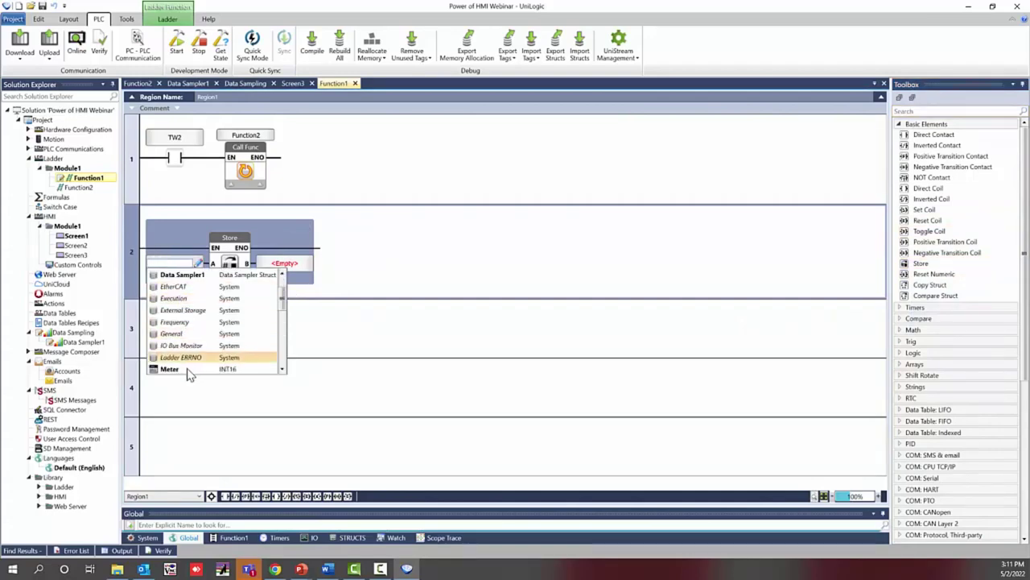
{"action": "scroll", "coordinate": [189, 330], "scroll_direction": "down", "scroll_amount": 4}
{"action": "scroll", "coordinate": [190, 314], "scroll_direction": "up", "scroll_amount": 1}
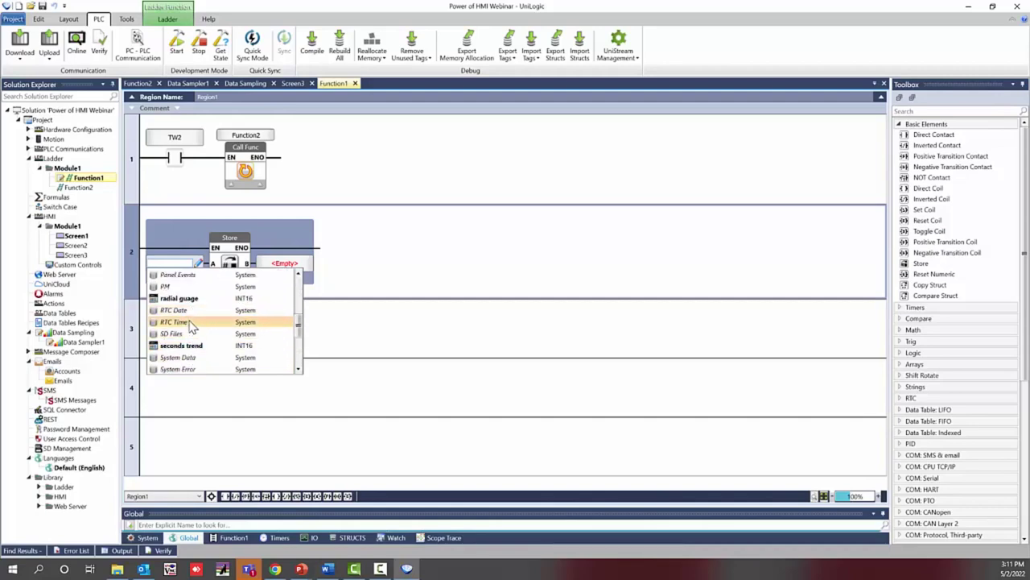
{"action": "left_click", "coordinate": [191, 322]}
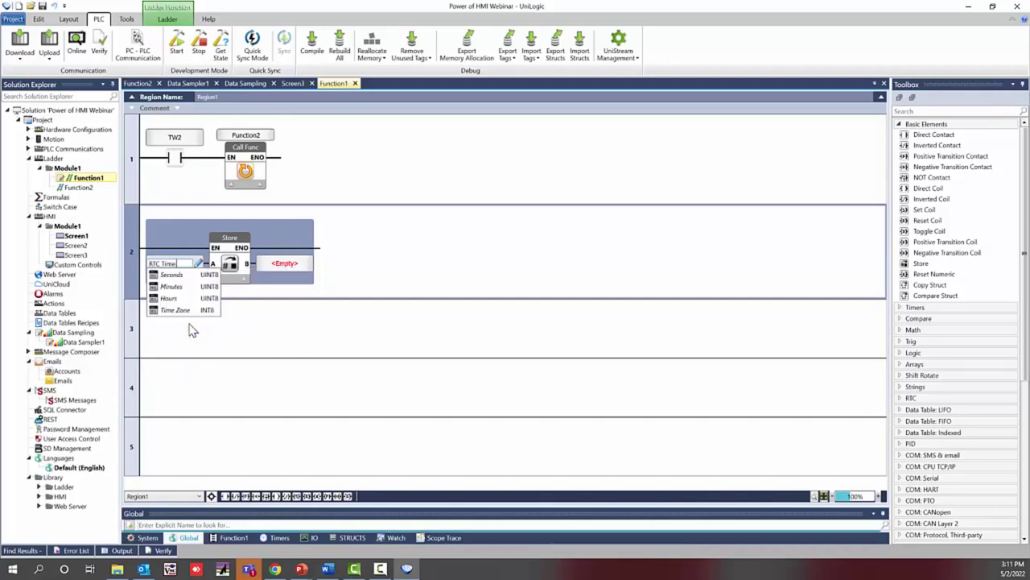
{"action": "left_click", "coordinate": [171, 274]}
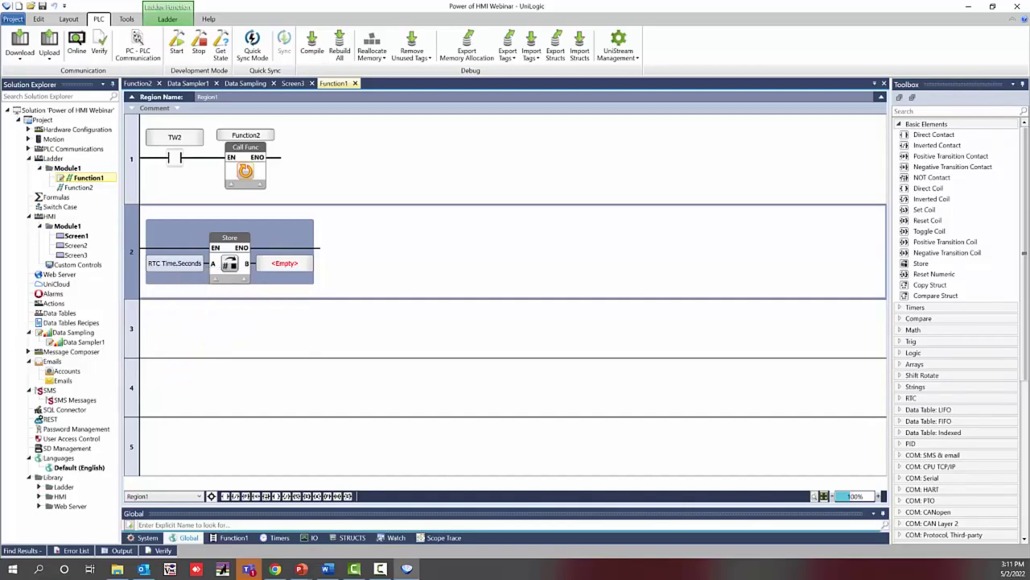
{"action": "left_click", "coordinate": [283, 264]}
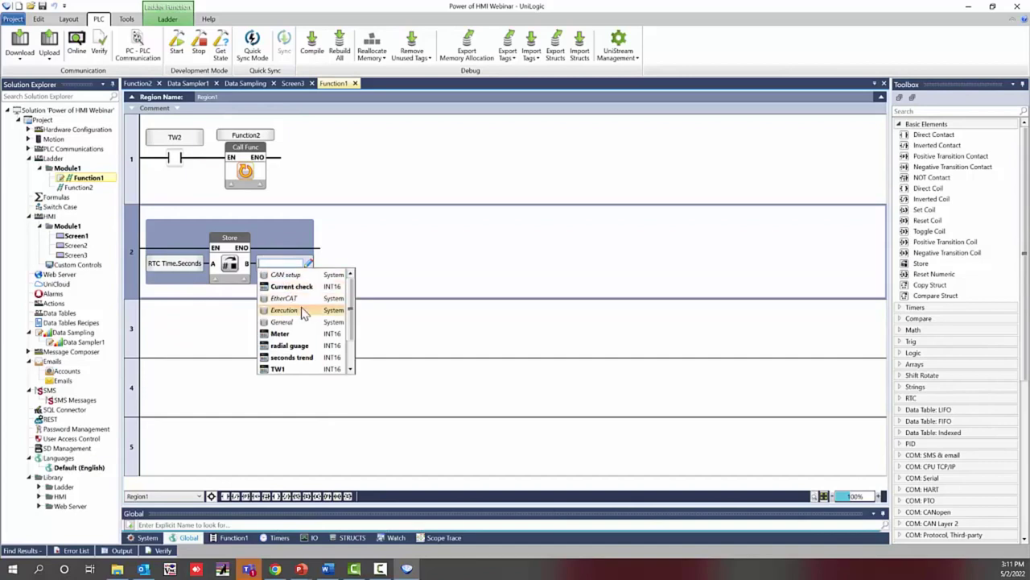
{"action": "left_click", "coordinate": [295, 362]}
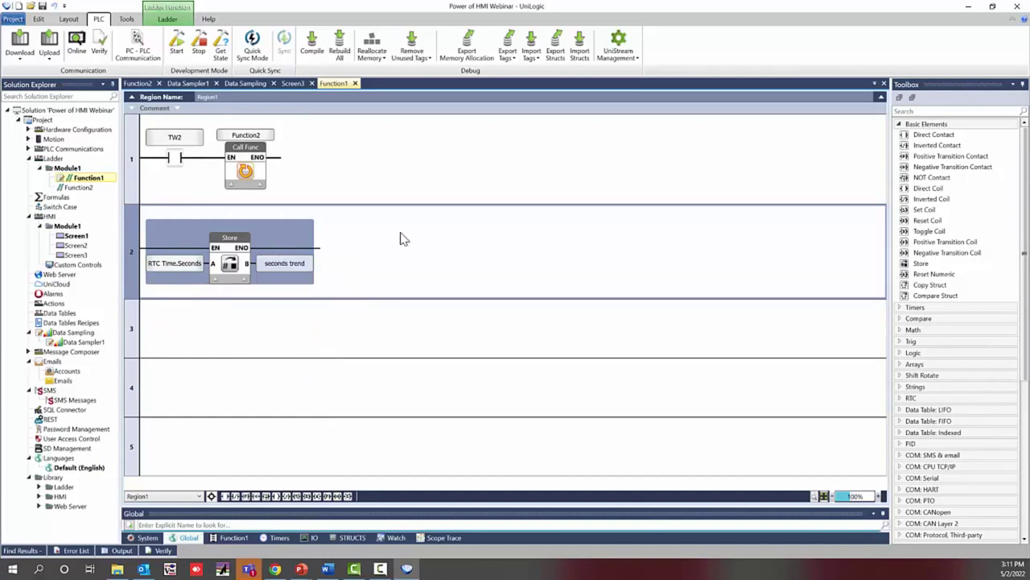
Step: Open Function2 and place a Positive Transition Contact on its first rung, linked to the system tag Frequency 100 (ms)
{"action": "double_click", "coordinate": [86, 188]}
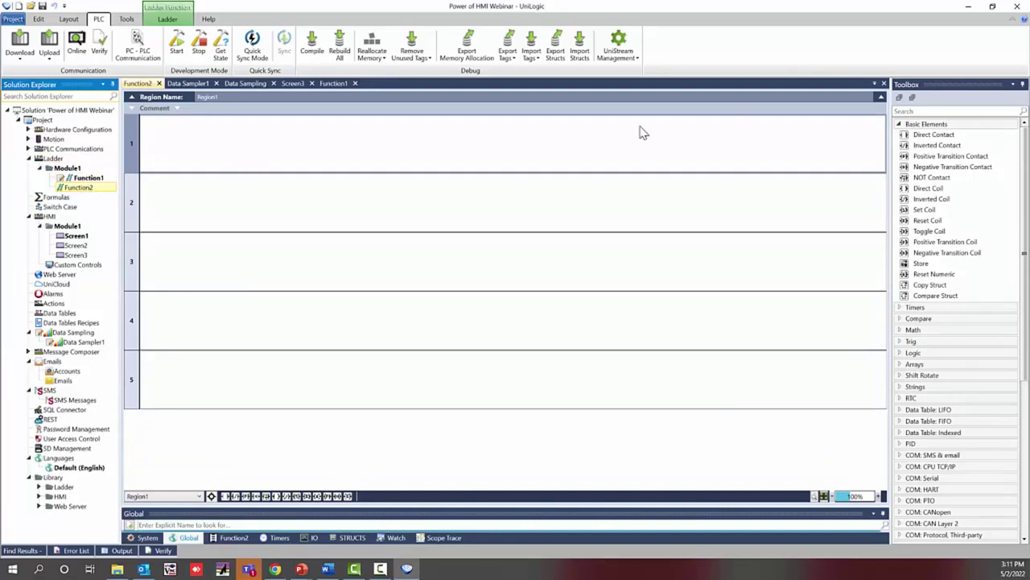
{"action": "left_click_drag", "start_coordinate": [948, 156], "coordinate": [604, 183]}
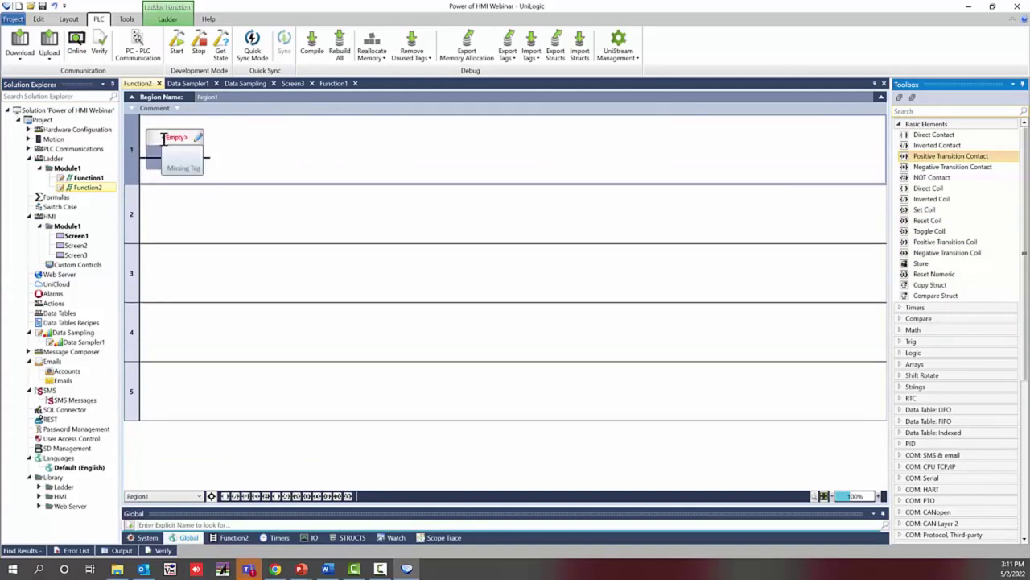
{"action": "left_click", "coordinate": [162, 138]}
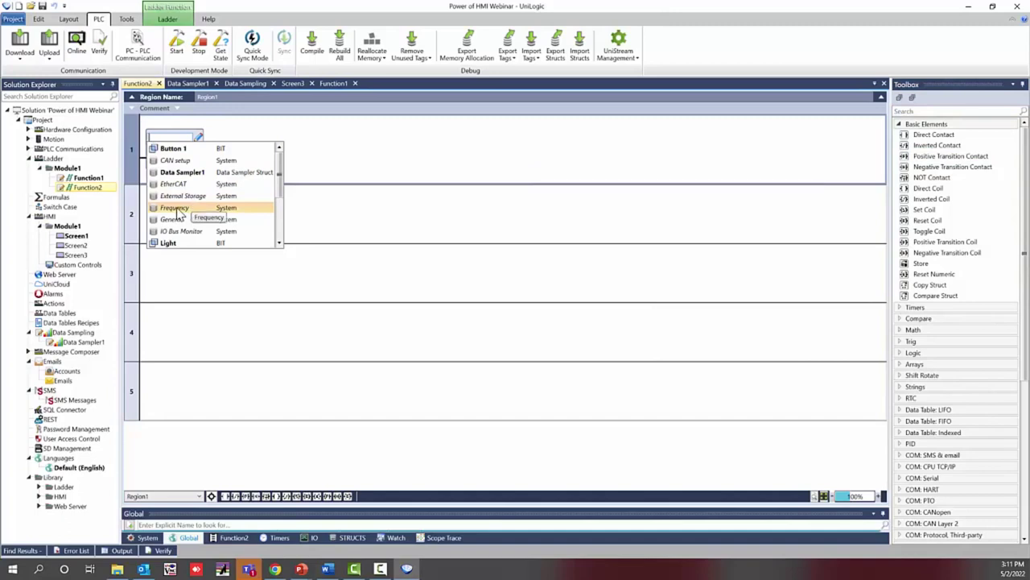
{"action": "left_click", "coordinate": [177, 211]}
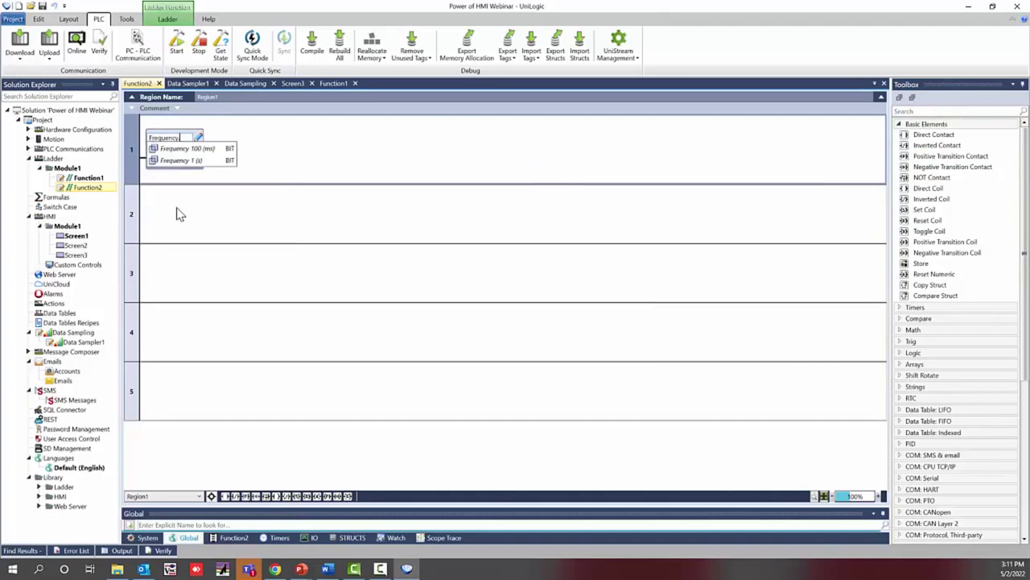
{"action": "left_click", "coordinate": [178, 149]}
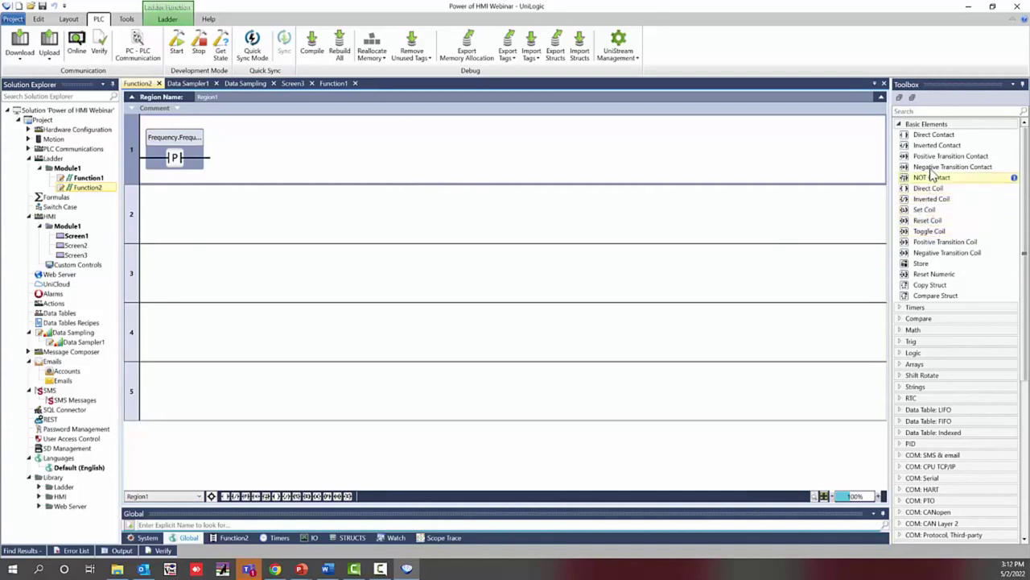
Step: Add an Inverted Contact with a parallel Direct Contact branch, both linked to a new global BIT tag named reach 100
{"action": "left_click_drag", "start_coordinate": [937, 145], "coordinate": [218, 160]}
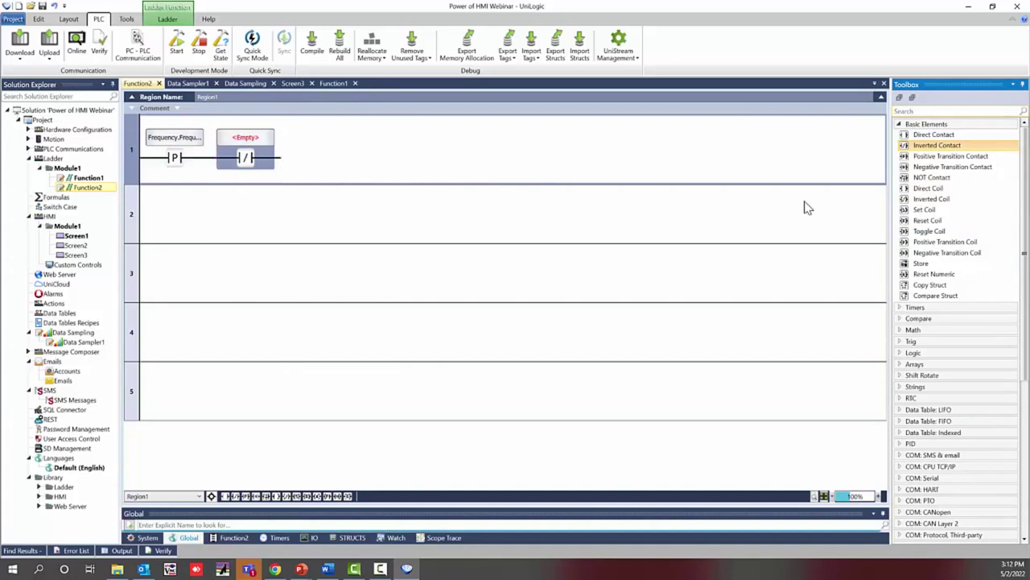
{"action": "left_click_drag", "start_coordinate": [933, 135], "coordinate": [225, 175]}
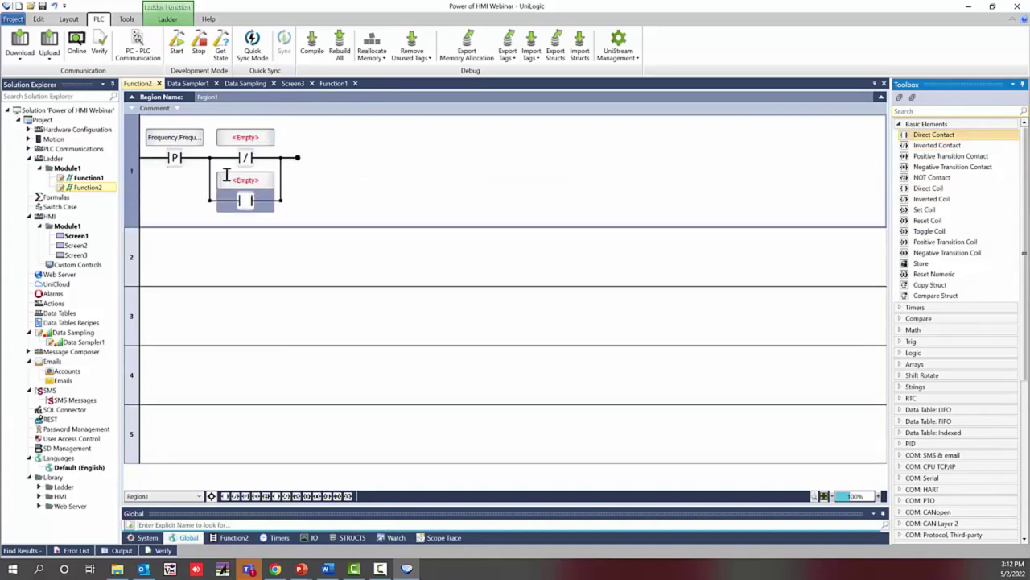
{"action": "left_click", "coordinate": [248, 138]}
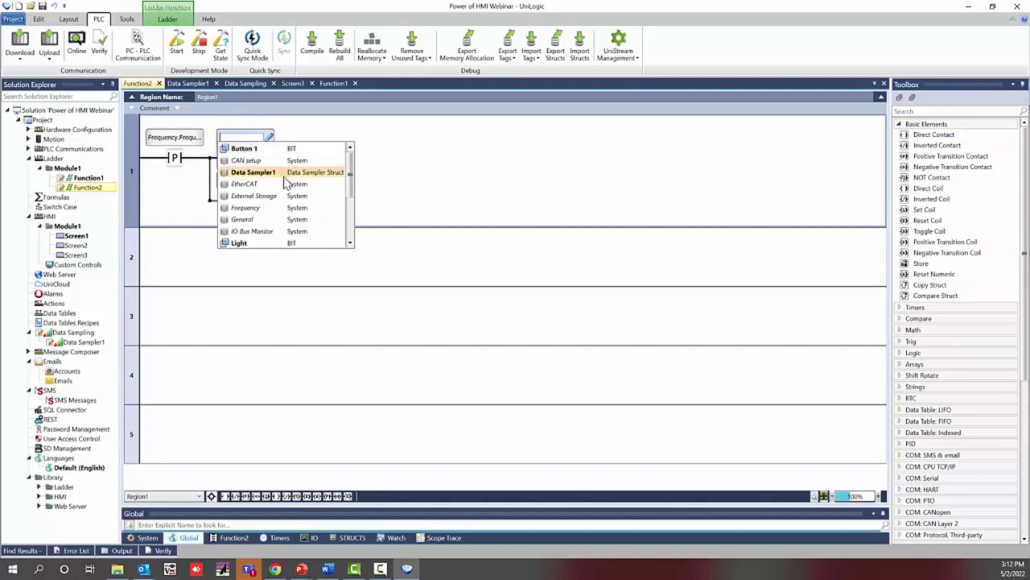
{"action": "left_click", "coordinate": [270, 138]}
{"action": "type", "text": "meach 100"}
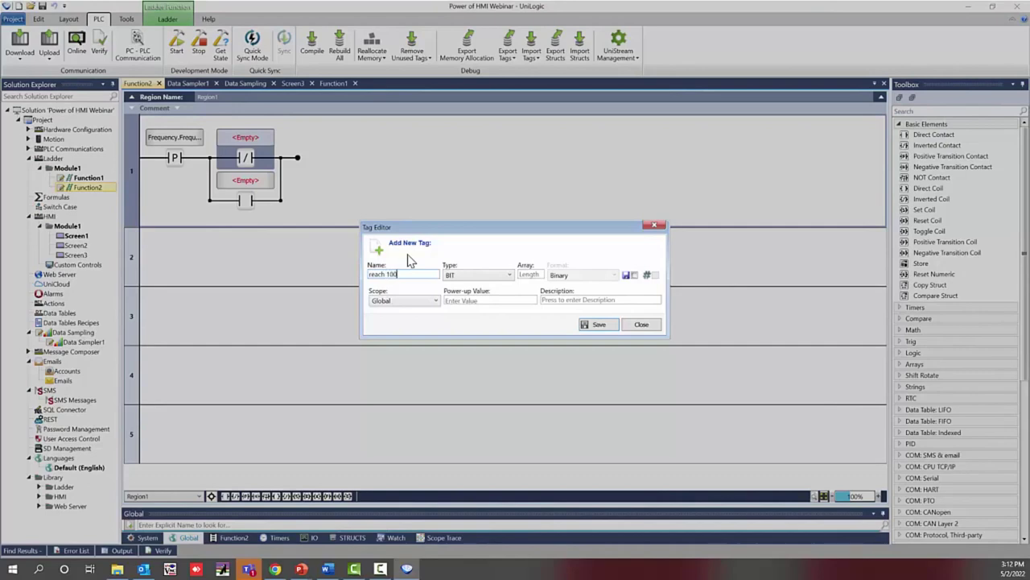
{"action": "key", "text": "Return"}
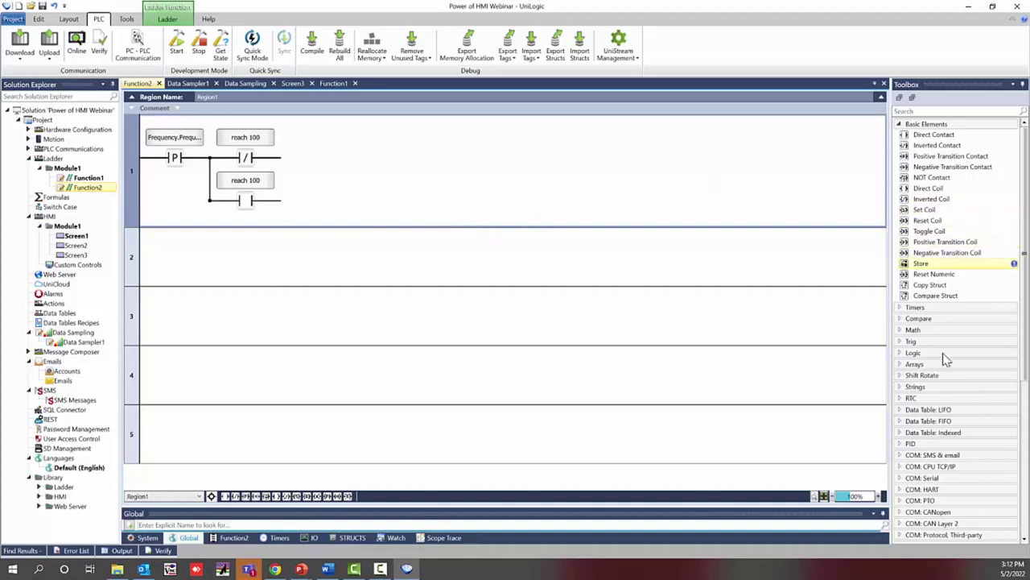
Step: Add an INC block after the inverted contact and a DEC block after the direct contact, both acting on TW1
{"action": "left_click", "coordinate": [930, 331]}
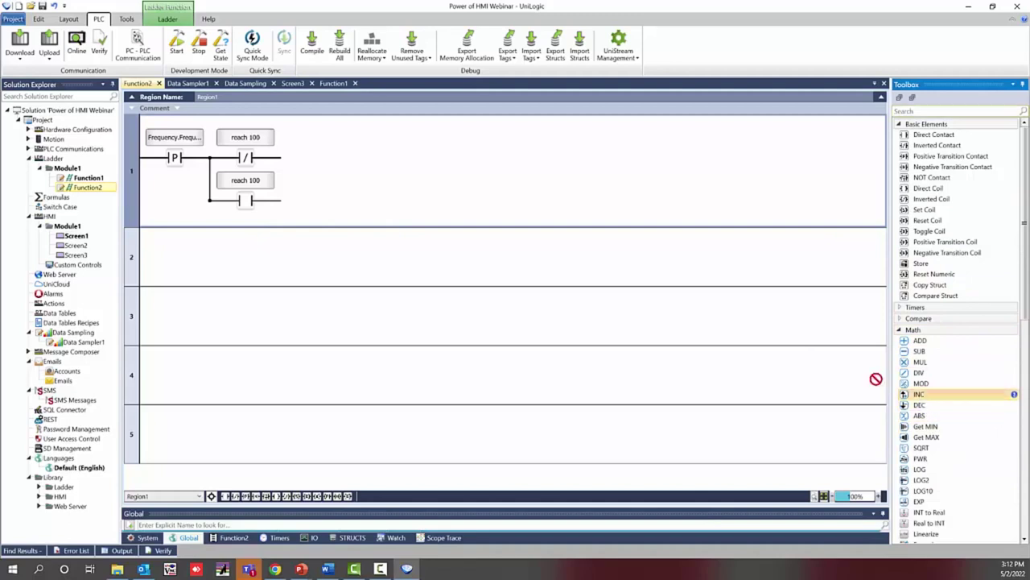
{"action": "left_click_drag", "start_coordinate": [918, 394], "coordinate": [338, 169]}
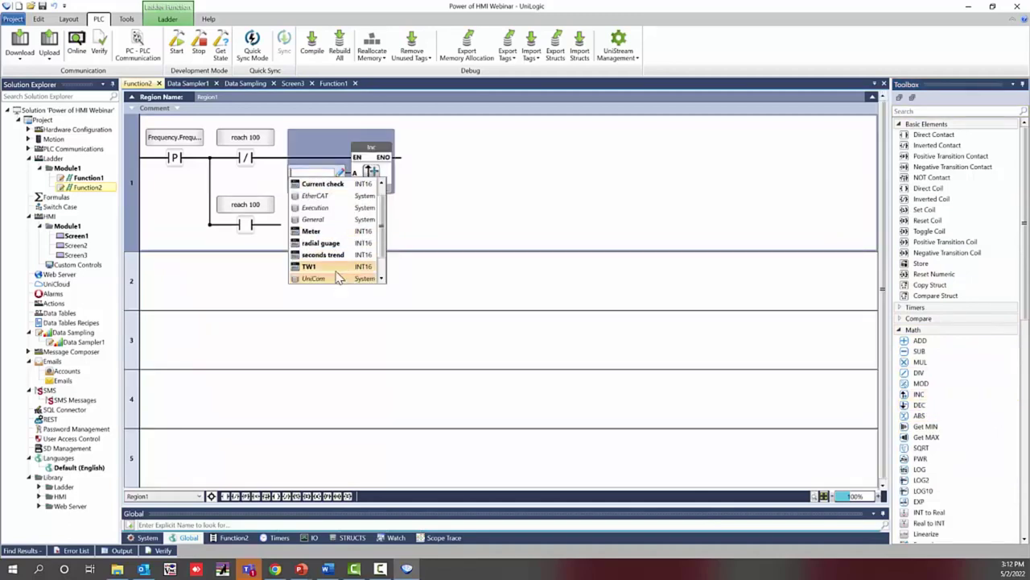
{"action": "left_click", "coordinate": [338, 278]}
{"action": "left_click_drag", "start_coordinate": [919, 404], "coordinate": [321, 234]}
{"action": "scroll", "coordinate": [342, 336], "scroll_direction": "down", "scroll_amount": 1}
{"action": "left_click", "coordinate": [344, 334]}
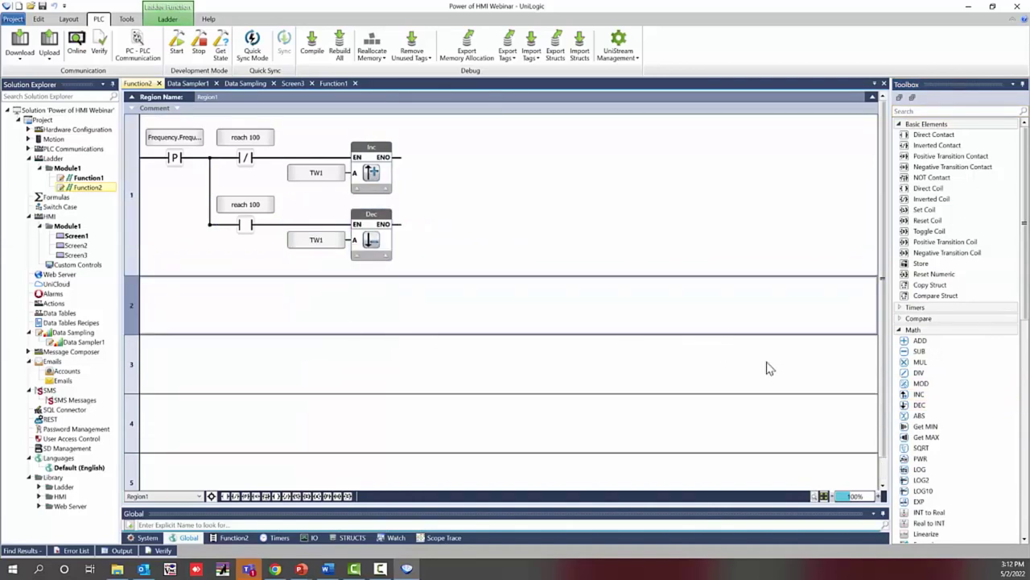
Step: Add a Greater Than Equal comparison on the second rung of Function2, comparing TW1 with the constant 100
{"action": "left_click", "coordinate": [924, 318]}
{"action": "left_click_drag", "start_coordinate": [941, 339], "coordinate": [173, 334]}
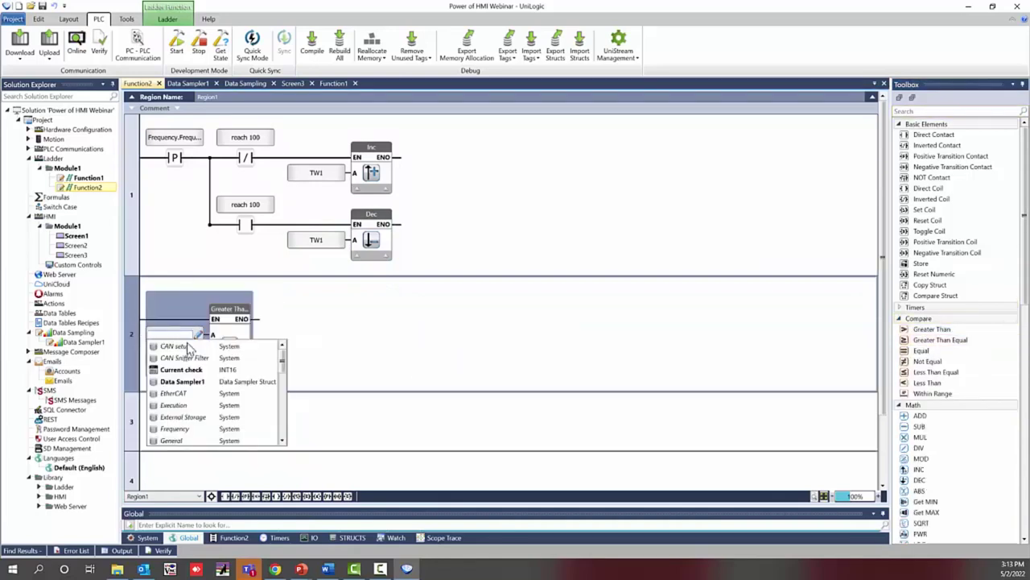
{"action": "scroll", "coordinate": [189, 399], "scroll_direction": "down", "scroll_amount": 5}
{"action": "left_click", "coordinate": [178, 414]}
{"action": "left_click", "coordinate": [156, 357]}
{"action": "type", "text": "100"}
{"action": "key", "text": "Return"}
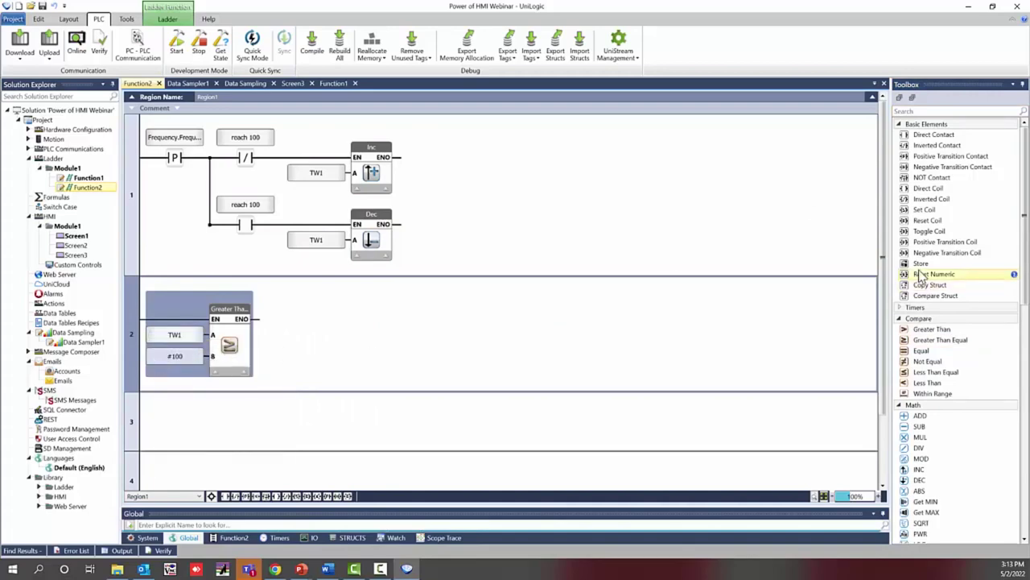
Step: Add a Set Coil after the Greater Than Equal comparison on the second rung, linked to the tag reach 100
{"action": "left_click_drag", "start_coordinate": [932, 206], "coordinate": [308, 319]}
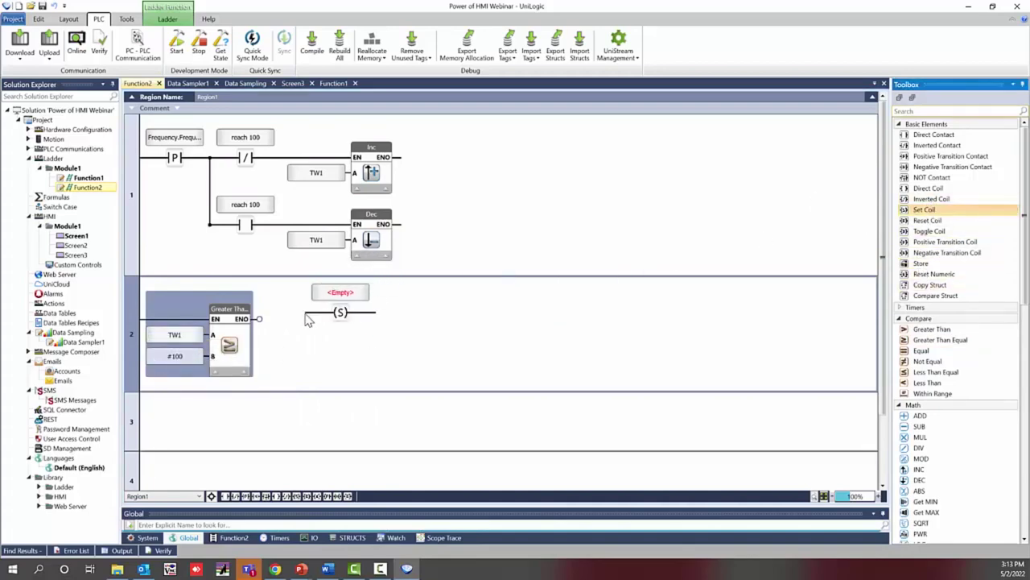
{"action": "left_click", "coordinate": [295, 300]}
{"action": "left_click", "coordinate": [310, 375]}
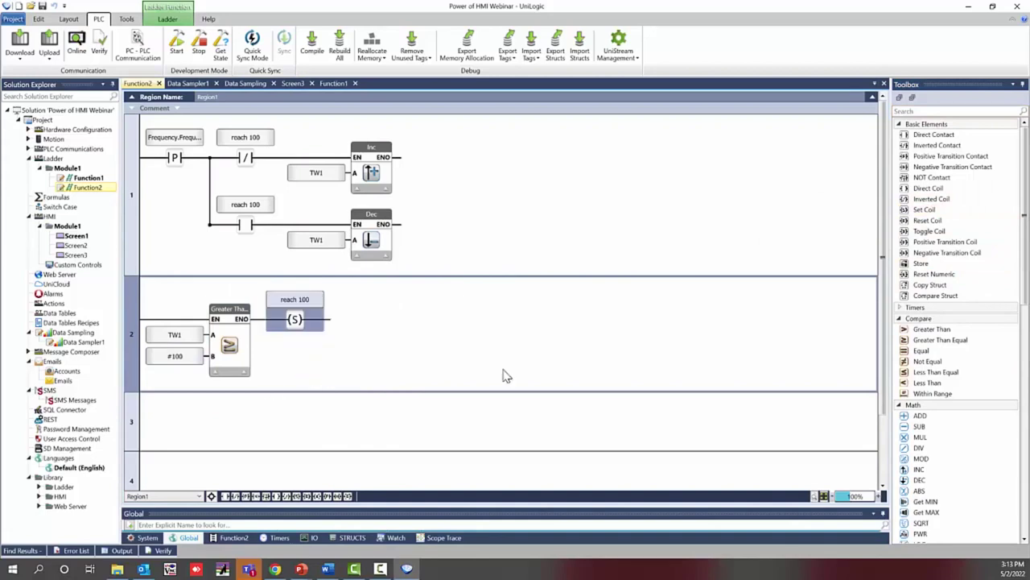
Step: Add a Less Than Equal comparison on the third rung of Function2, comparing TW1 with the constant 100
{"action": "left_click", "coordinate": [348, 436]}
{"action": "left_click_drag", "start_coordinate": [936, 372], "coordinate": [143, 433]}
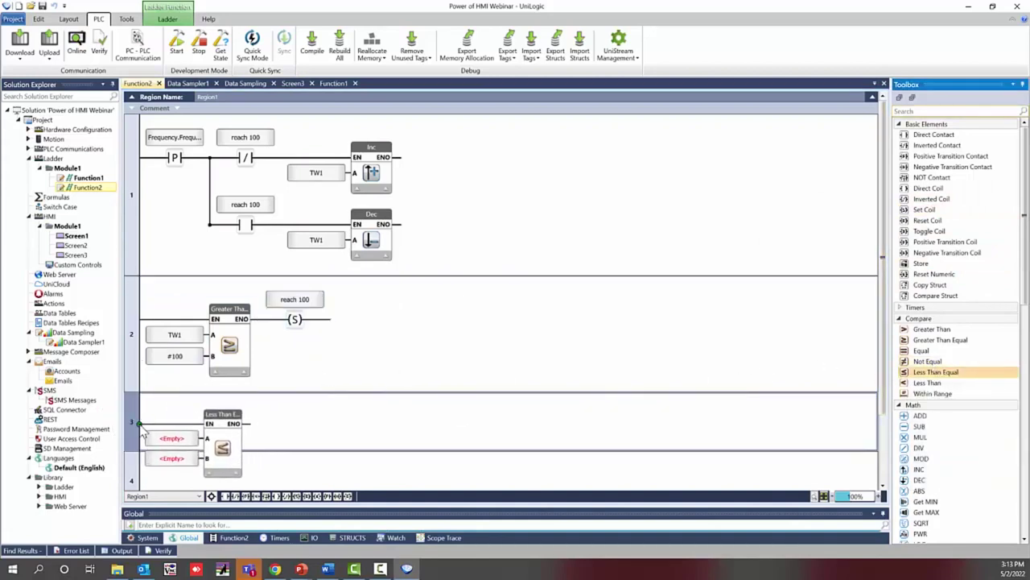
{"action": "left_click", "coordinate": [185, 446]}
{"action": "left_click", "coordinate": [189, 532]}
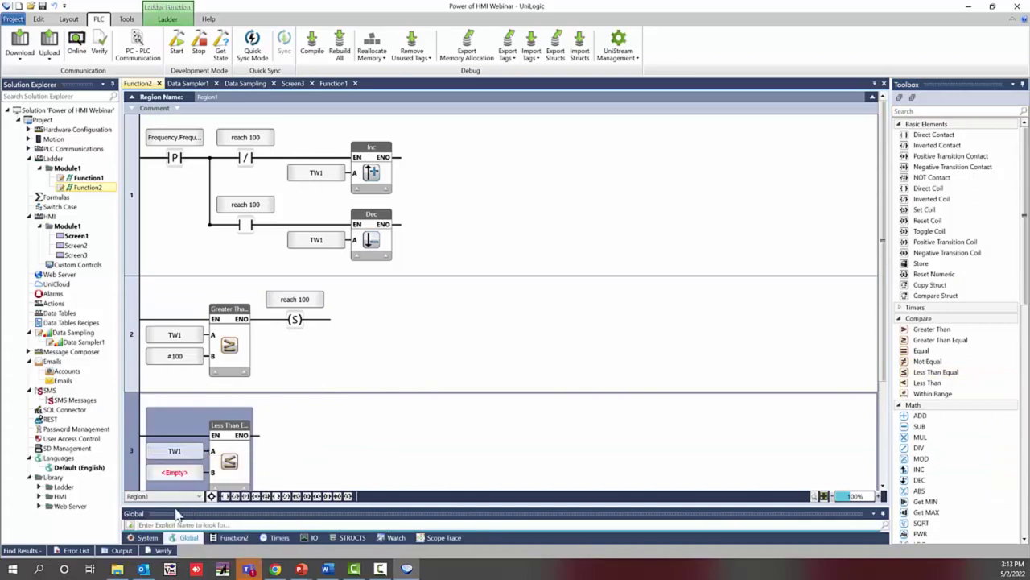
{"action": "left_click", "coordinate": [172, 474]}
{"action": "type", "text": "#100"}
{"action": "key", "text": "Return"}
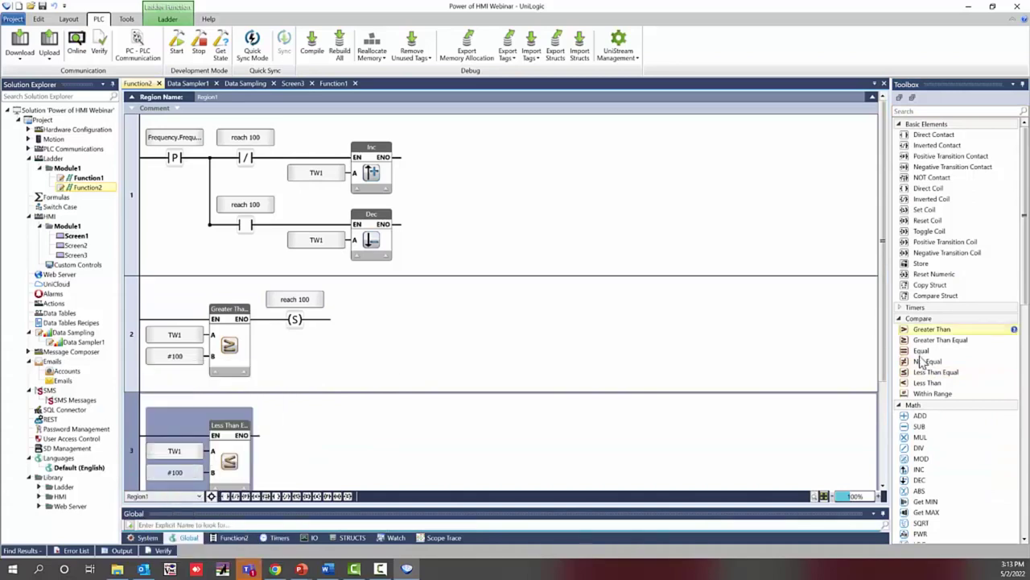
Step: Add a Reset Coil after the Less Than Equal comparison, linked to the tag reach 100
{"action": "left_click_drag", "start_coordinate": [591, 294], "coordinate": [294, 435]}
{"action": "left_click", "coordinate": [297, 415]}
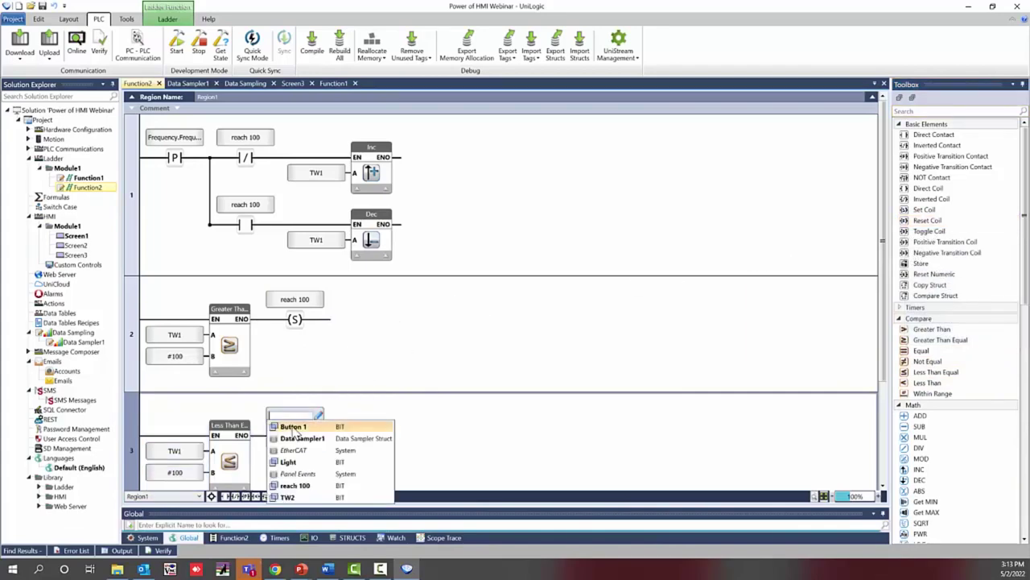
{"action": "left_click", "coordinate": [297, 476]}
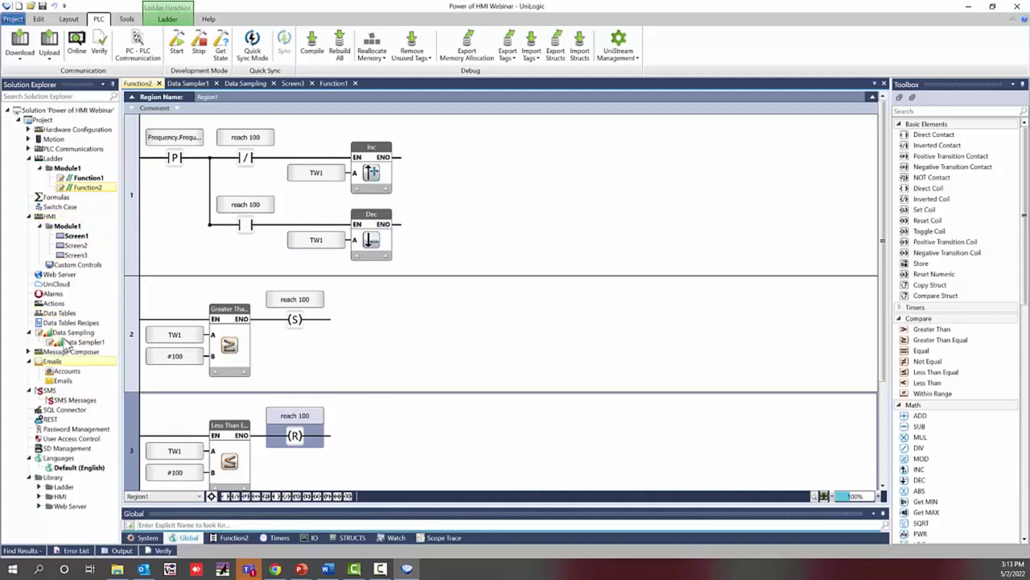
Step: On Screen3, give the Start/End Sampler button a Toggle Bit action on Data Sampler1's Start/End Sampling bit
{"action": "double_click", "coordinate": [75, 255]}
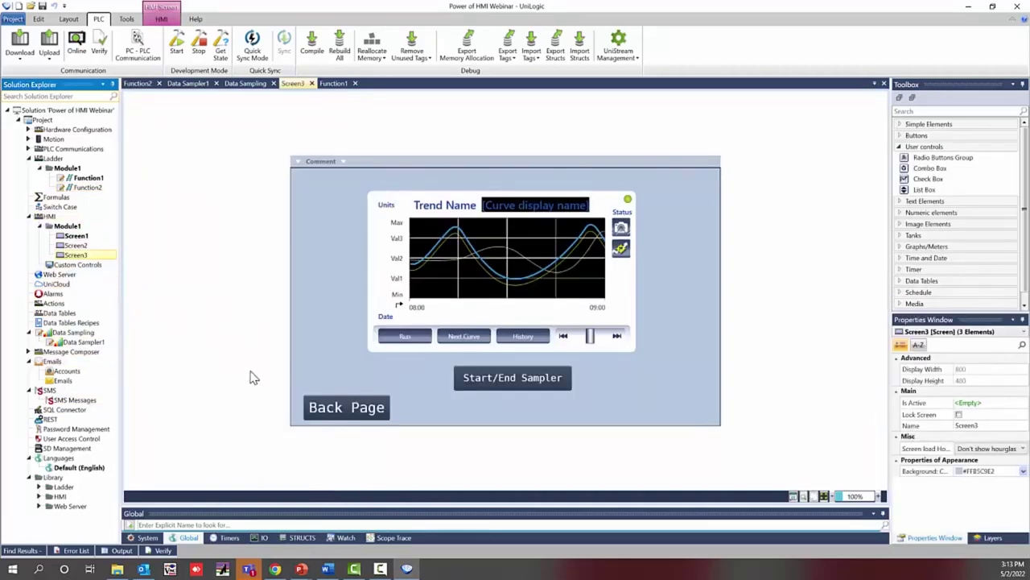
{"action": "left_click", "coordinate": [521, 379]}
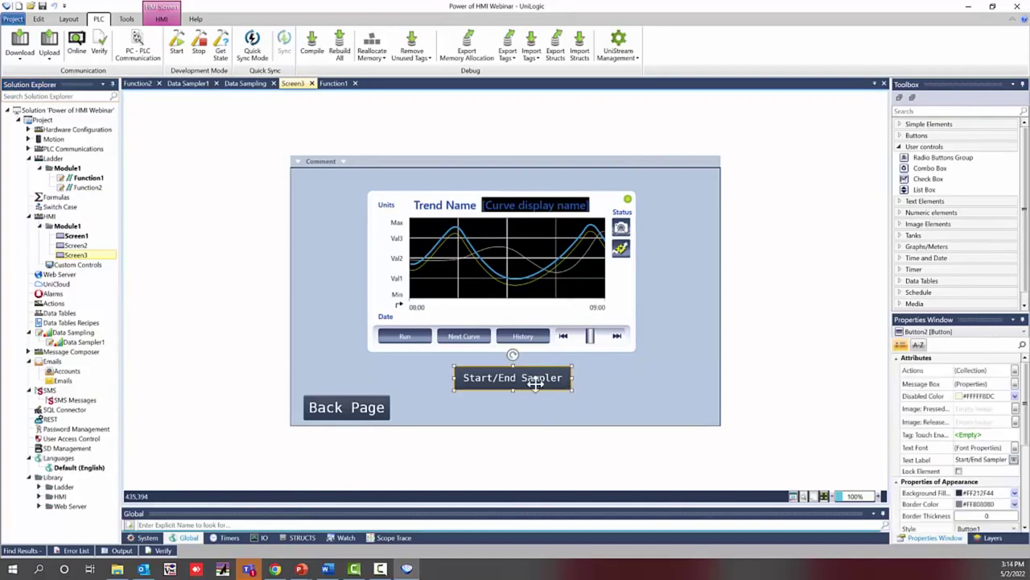
{"action": "left_click", "coordinate": [1014, 370]}
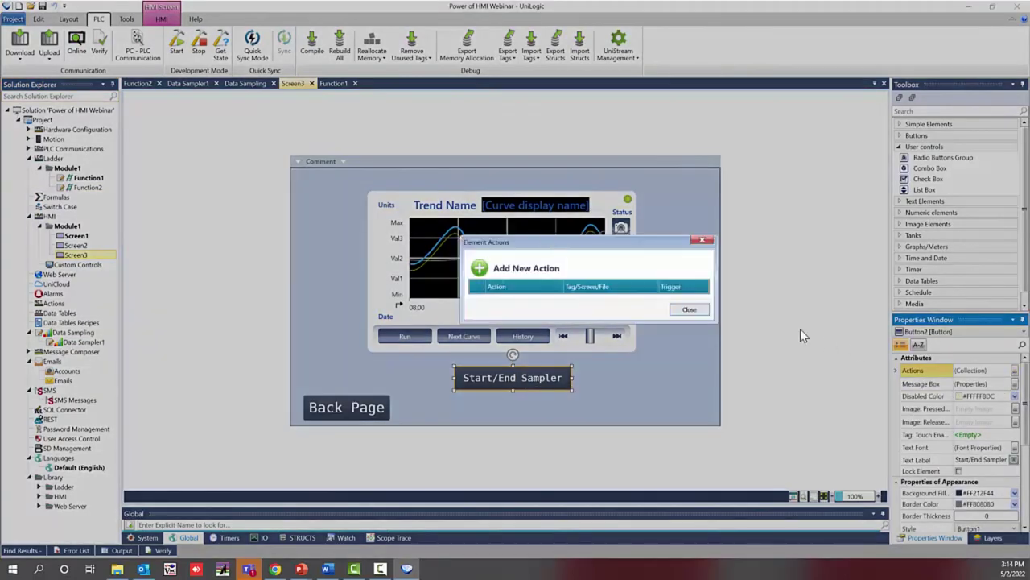
{"action": "left_click", "coordinate": [480, 268]}
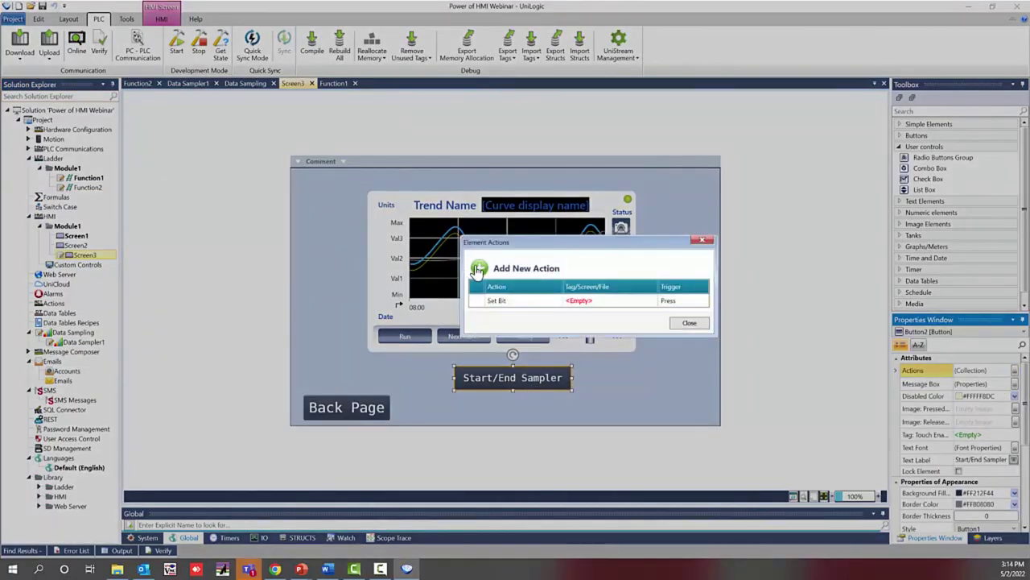
{"action": "left_click", "coordinate": [523, 301]}
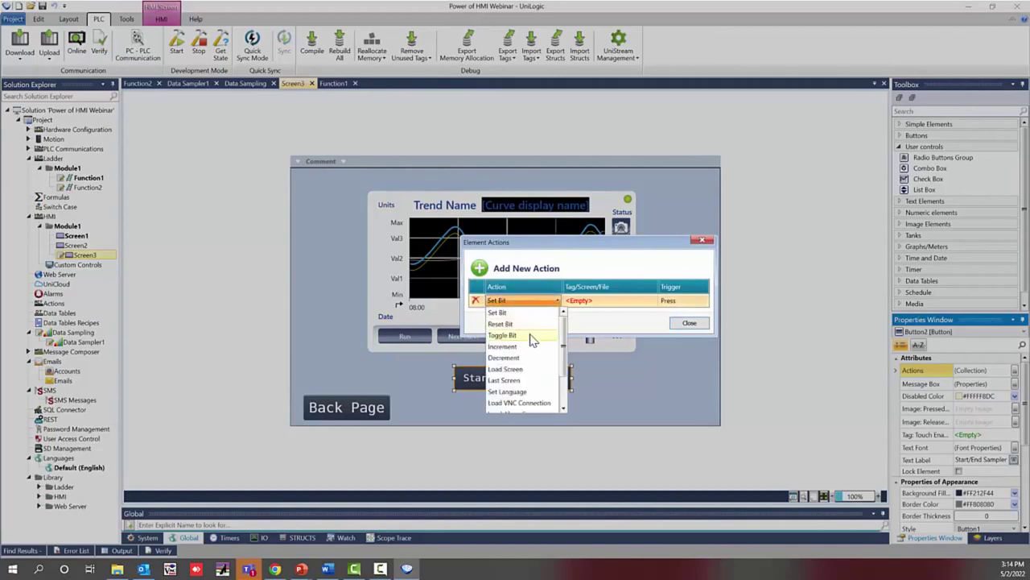
{"action": "left_click", "coordinate": [533, 337]}
{"action": "left_click", "coordinate": [600, 301]}
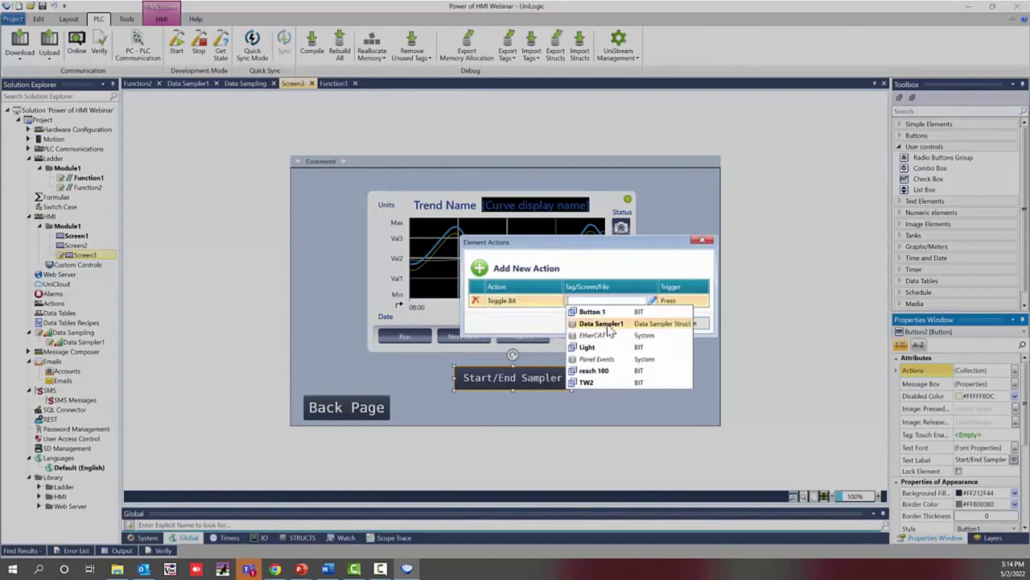
{"action": "left_click", "coordinate": [606, 327]}
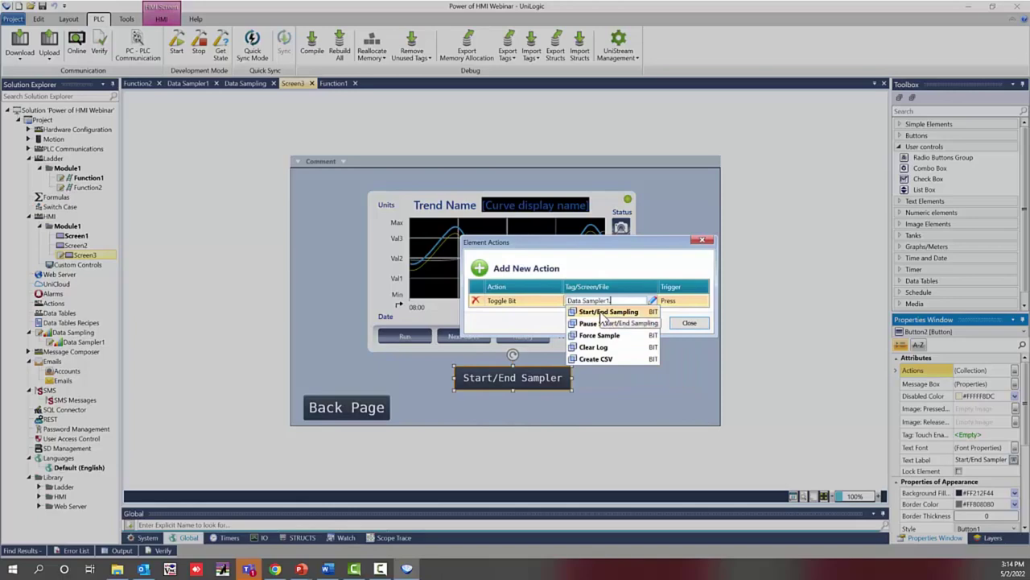
{"action": "left_click", "coordinate": [599, 312]}
{"action": "key", "text": "Return"}
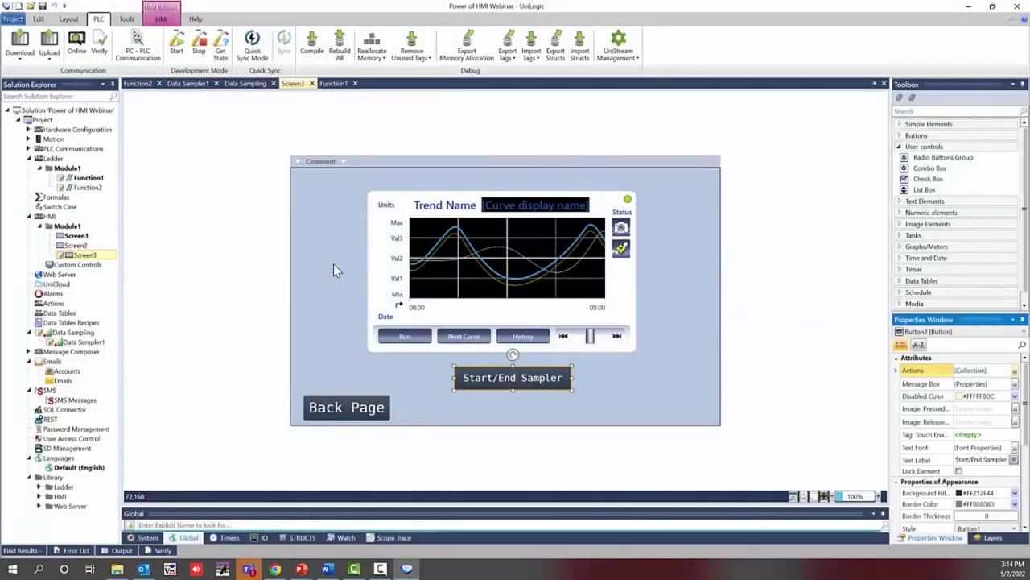
Step: Set the PLC communication to Ethernet with the IP address 10.0.0.200
{"action": "left_click", "coordinate": [137, 53]}
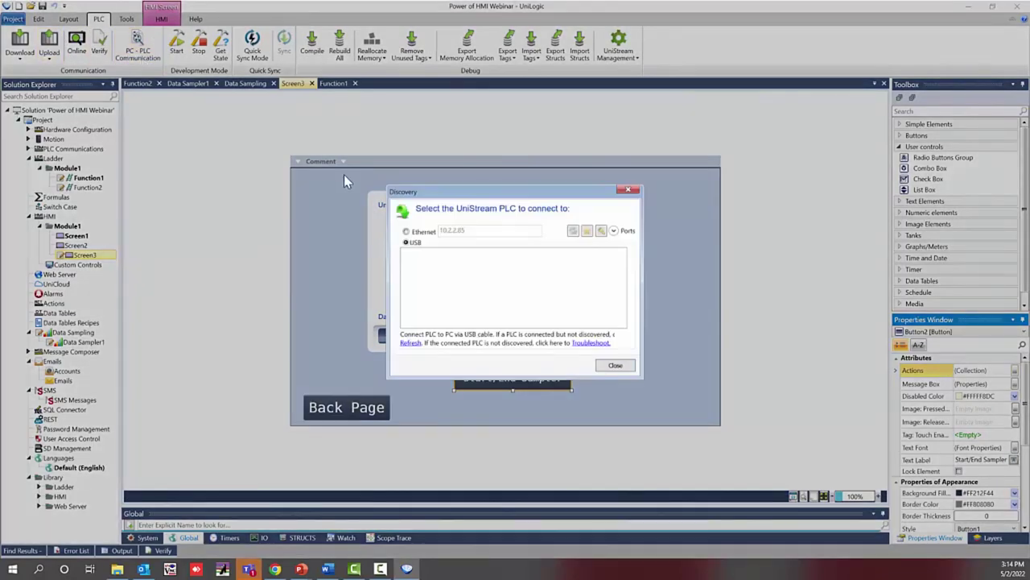
{"action": "left_click", "coordinate": [406, 232]}
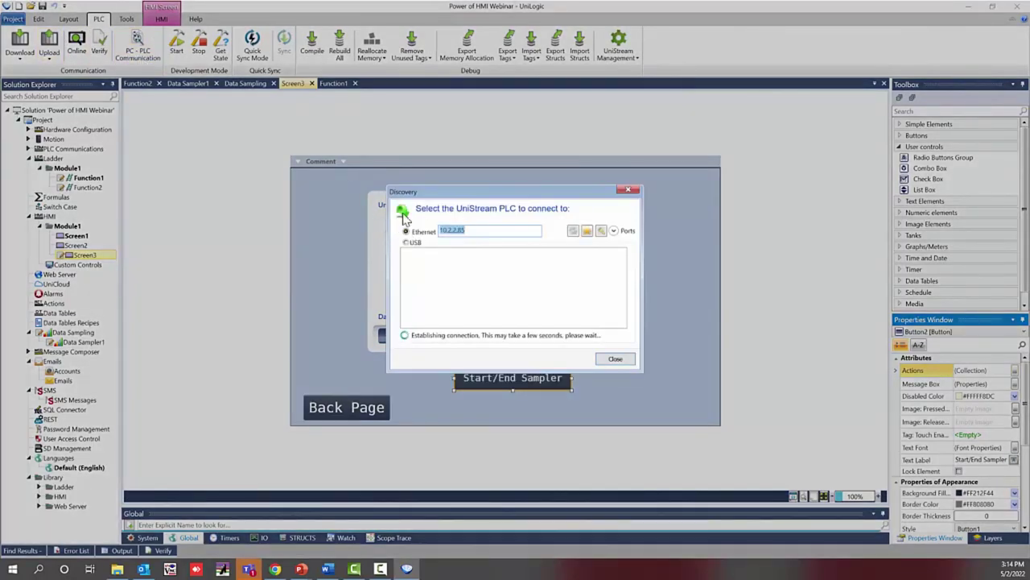
{"action": "type", "text": "10.0.0.200"}
{"action": "left_click", "coordinate": [616, 348]}
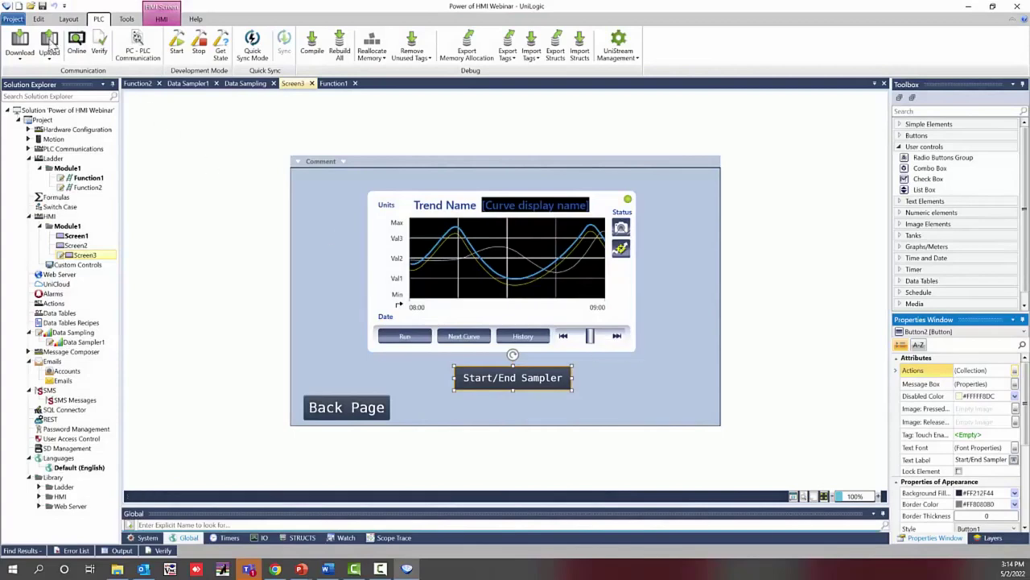
Step: Try to compile the project and send it to the PLC with Download All
{"action": "left_click", "coordinate": [28, 53]}
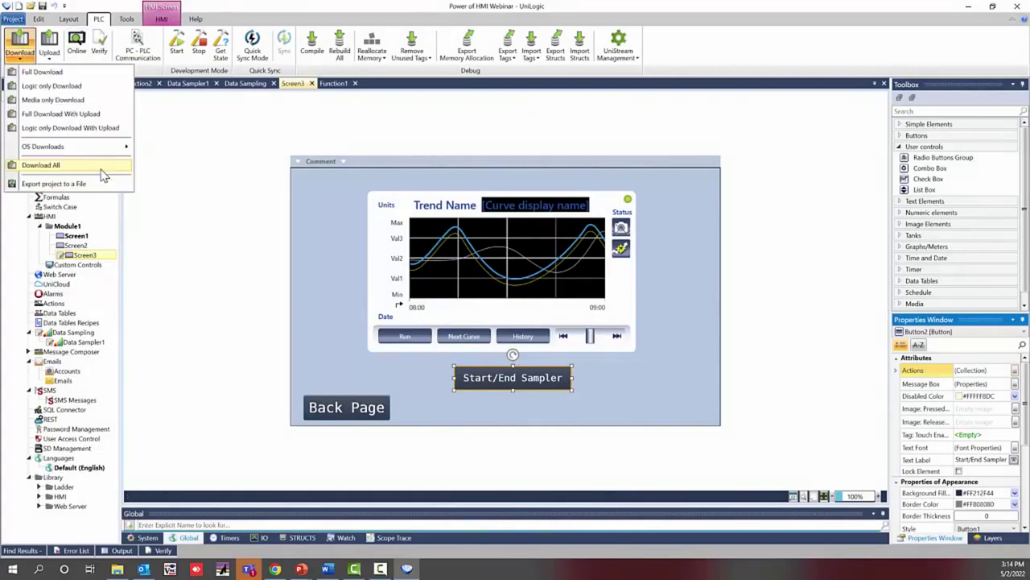
{"action": "left_click", "coordinate": [101, 170]}
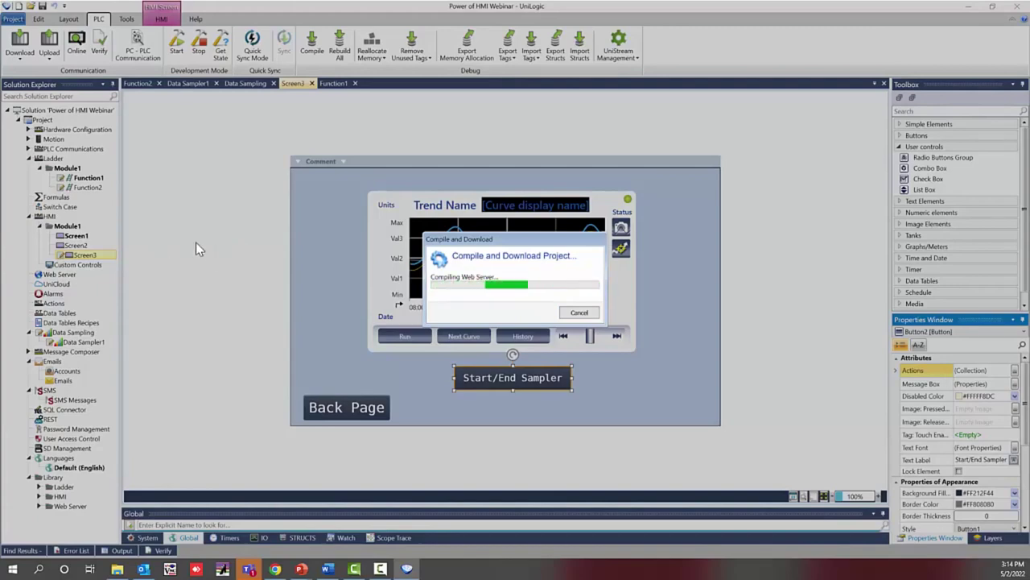
{"action": "left_click", "coordinate": [631, 299]}
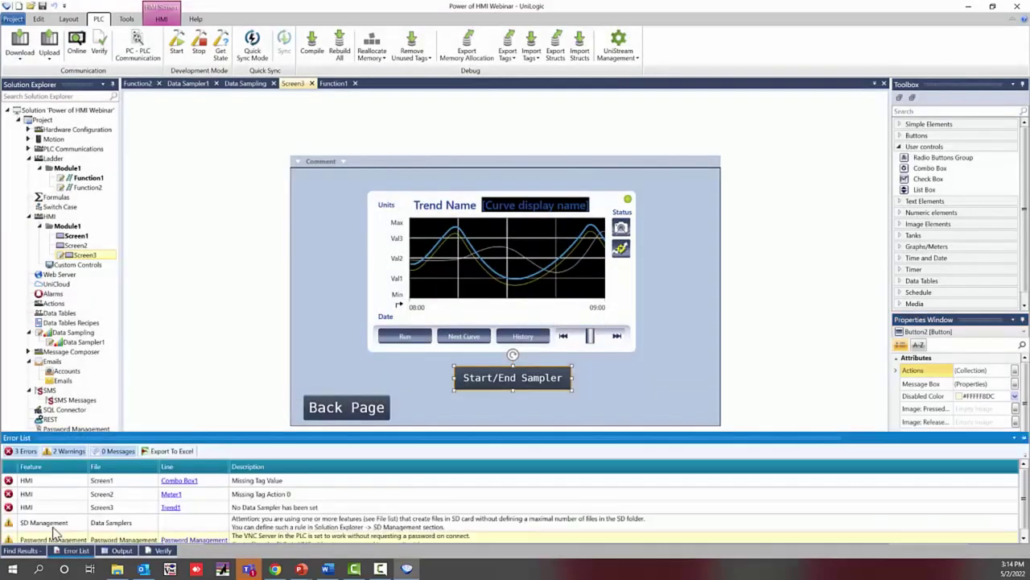
Step: Go to the Trend1 element from its entry in the error list and assign Data Sampler1 as its data sampler
{"action": "left_click", "coordinate": [183, 481]}
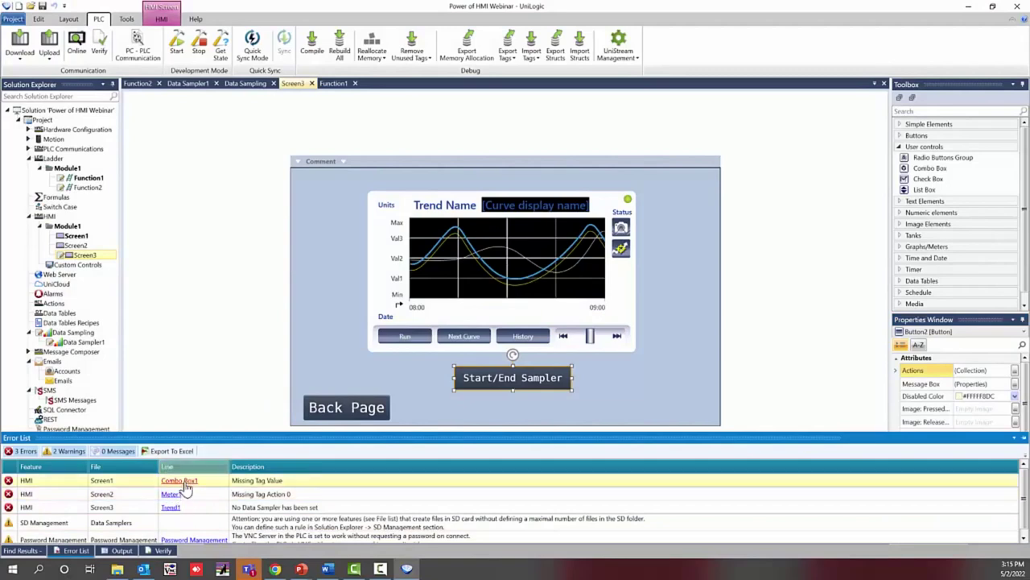
{"action": "left_click", "coordinate": [173, 508]}
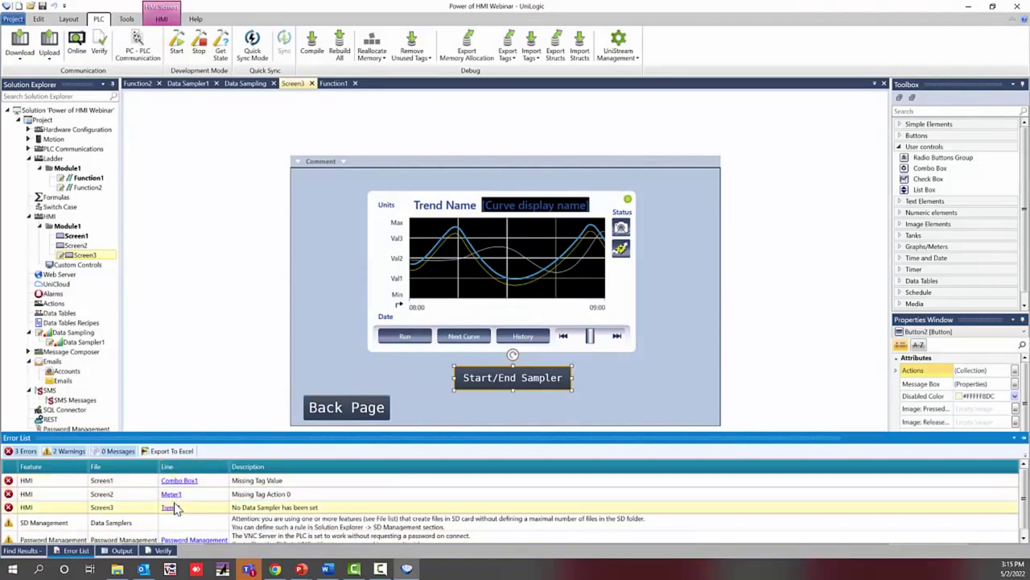
{"action": "left_click", "coordinate": [172, 508]}
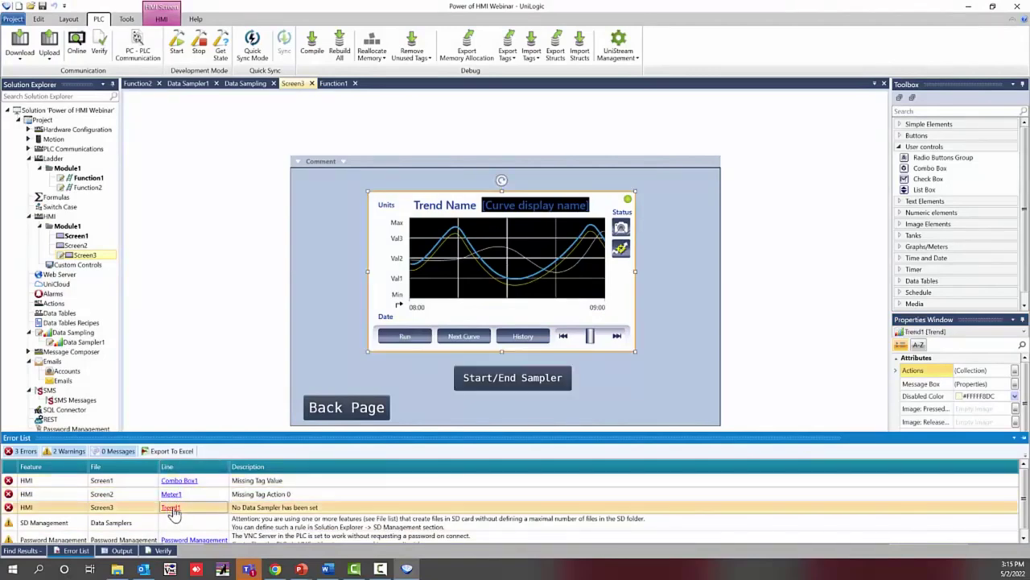
{"action": "left_click", "coordinate": [976, 370]}
{"action": "left_click", "coordinate": [984, 380]}
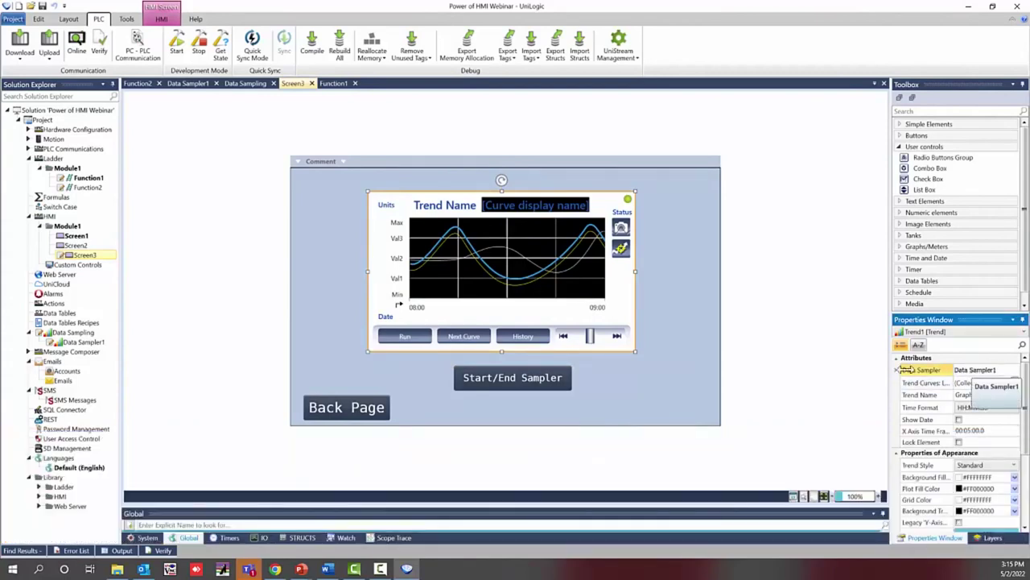
Step: Go to Meter1 on Screen2 from the error list and delete its Set Bit action that has no tag
{"action": "left_click", "coordinate": [77, 551]}
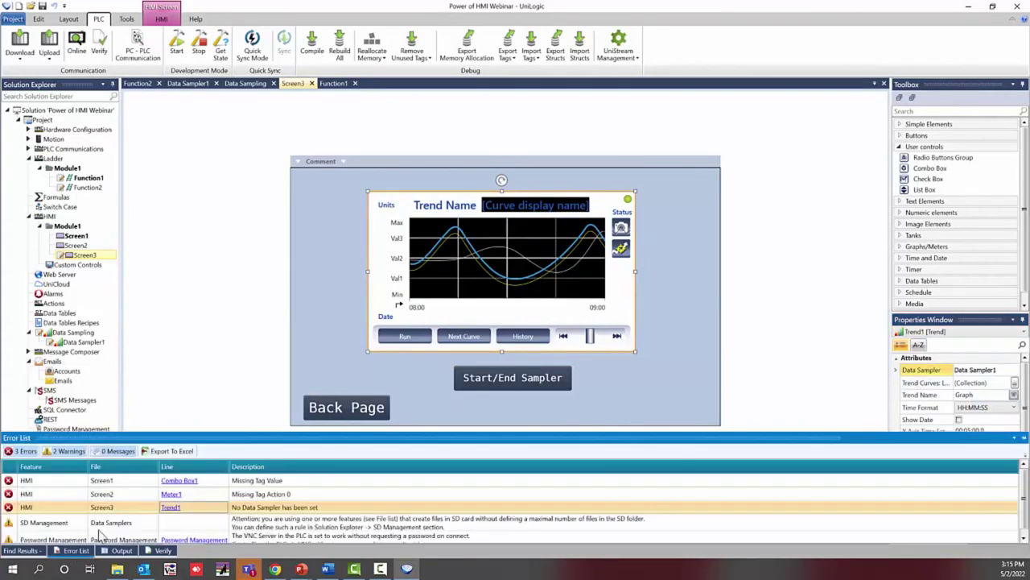
{"action": "left_click", "coordinate": [173, 494]}
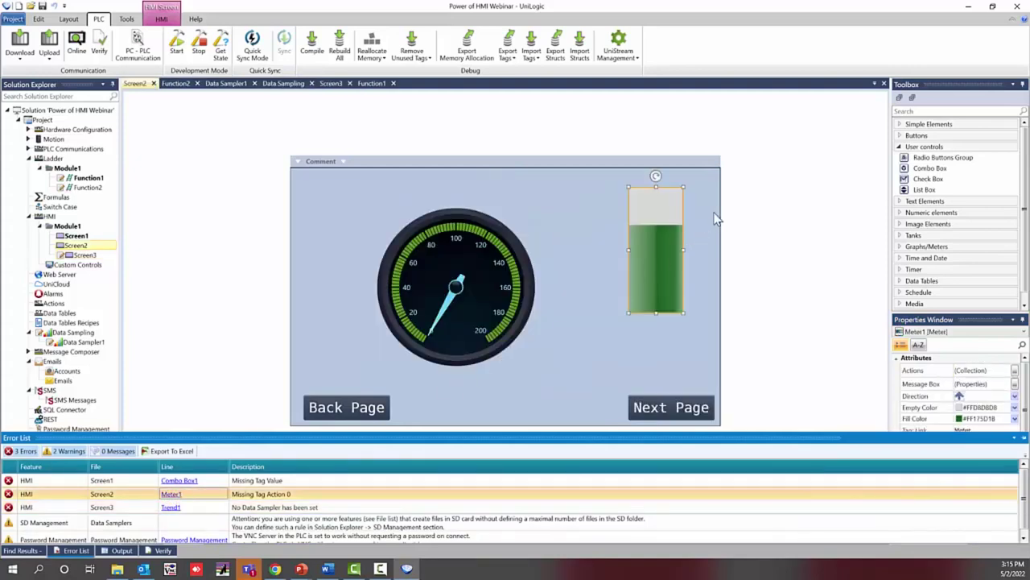
{"action": "left_click", "coordinate": [661, 229]}
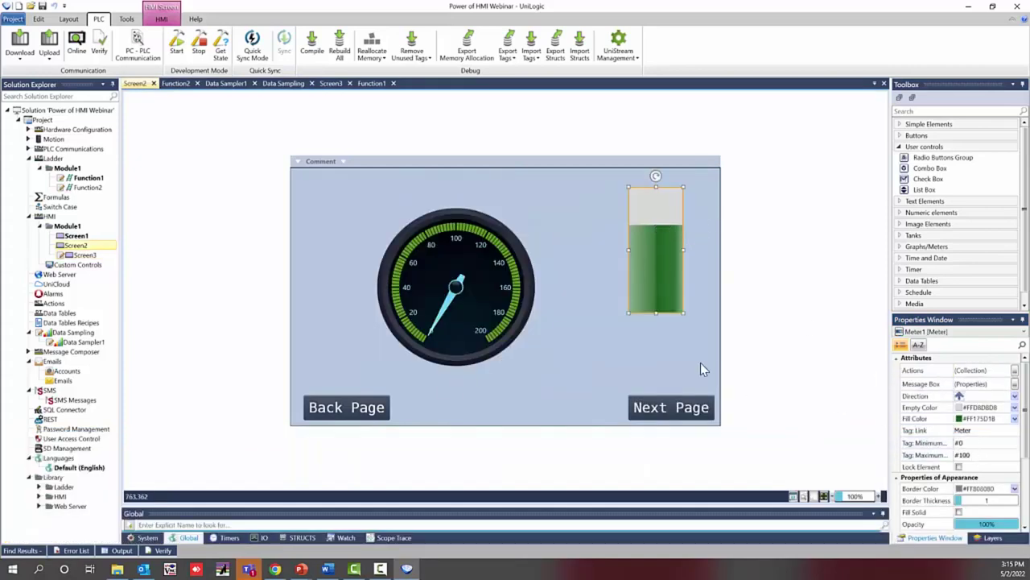
{"action": "left_click", "coordinate": [1014, 370]}
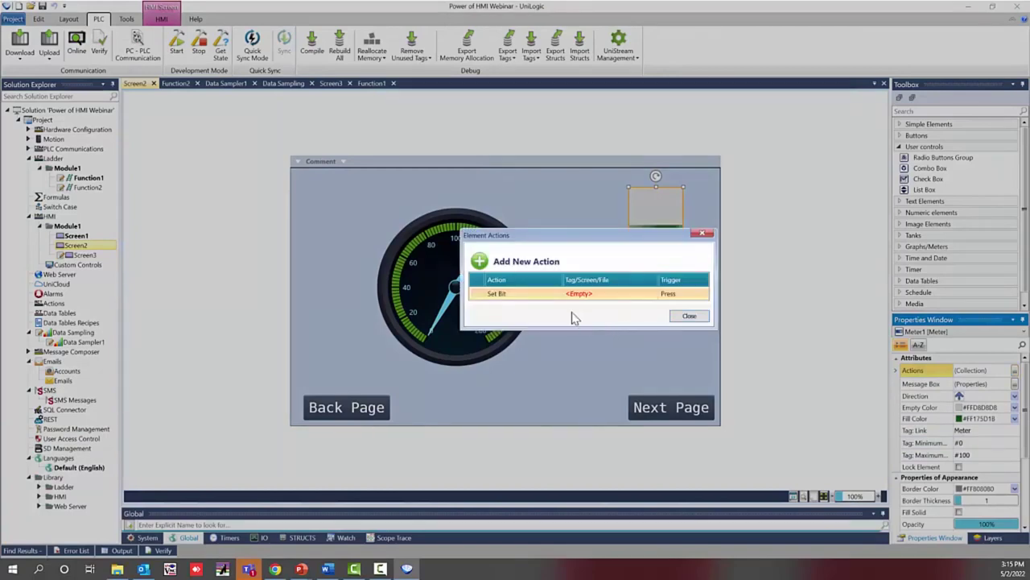
{"action": "left_click", "coordinate": [475, 294]}
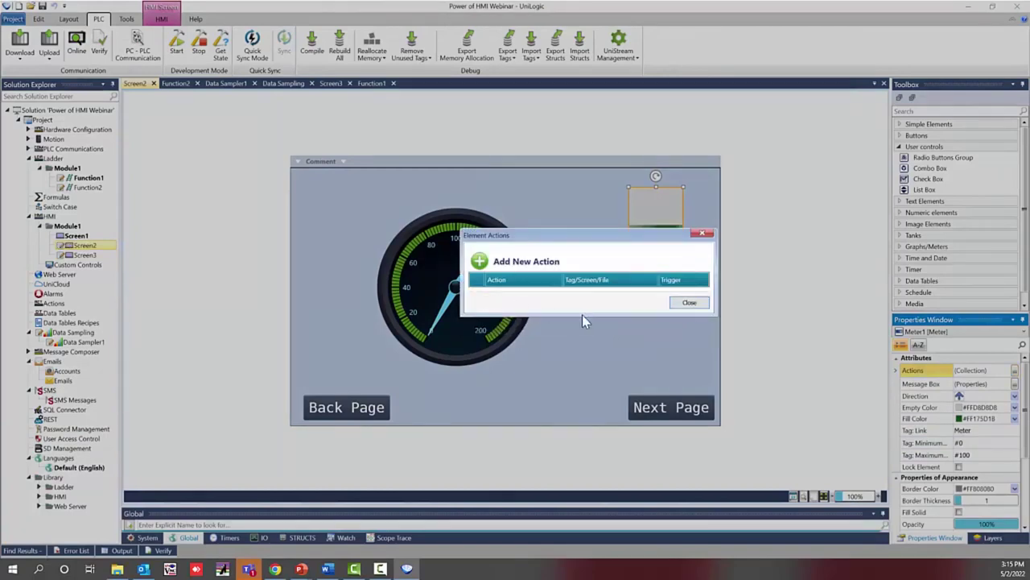
{"action": "left_click", "coordinate": [686, 302]}
Step: Go to the combo box on Screen1 from the error list and delete it
{"action": "left_click", "coordinate": [86, 550]}
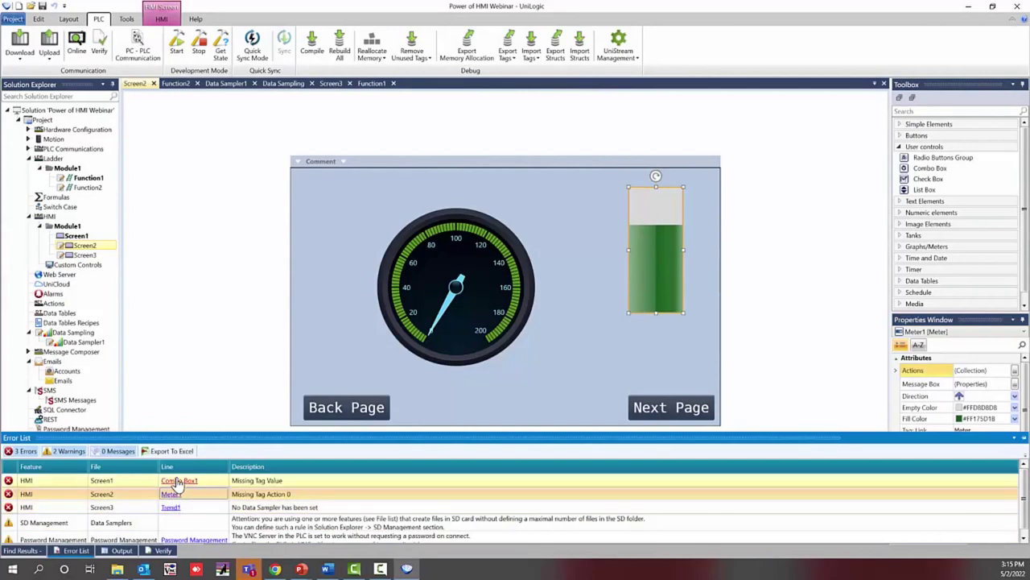
{"action": "left_click", "coordinate": [178, 481]}
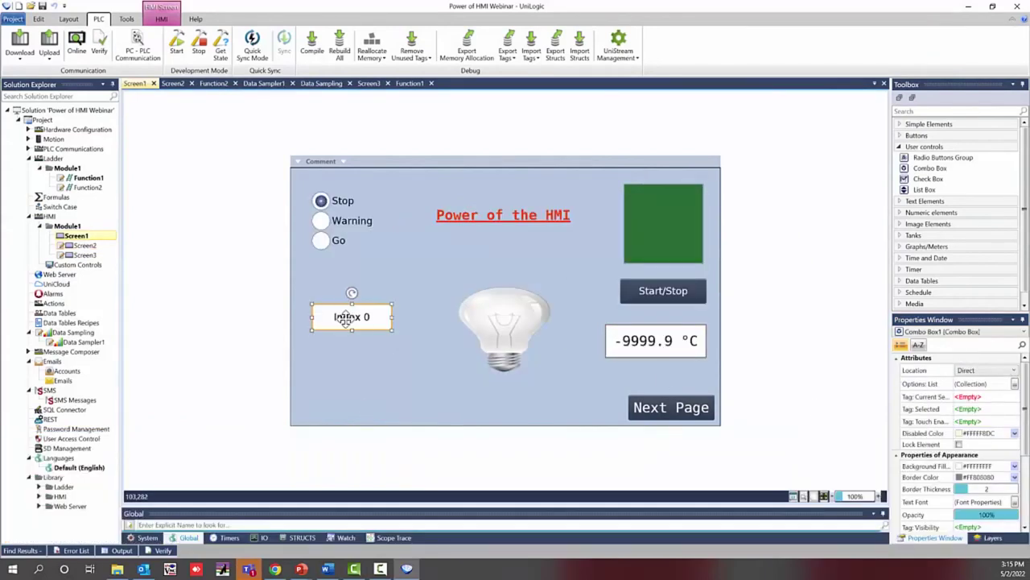
{"action": "key", "text": "Delete"}
Step: Compile the corrected project and download everything to the PLC with Download All
{"action": "left_click", "coordinate": [21, 44]}
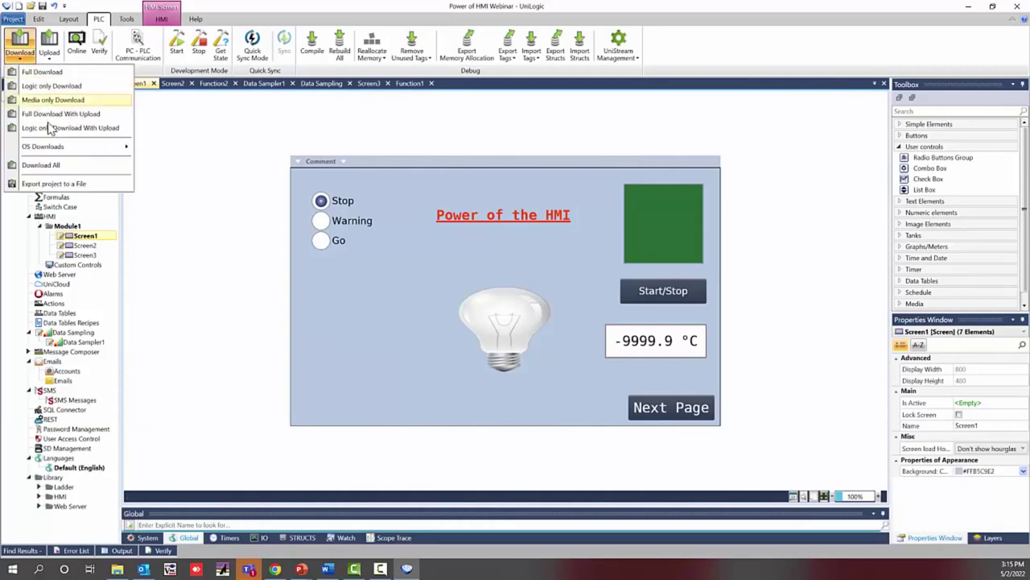
{"action": "left_click", "coordinate": [73, 165]}
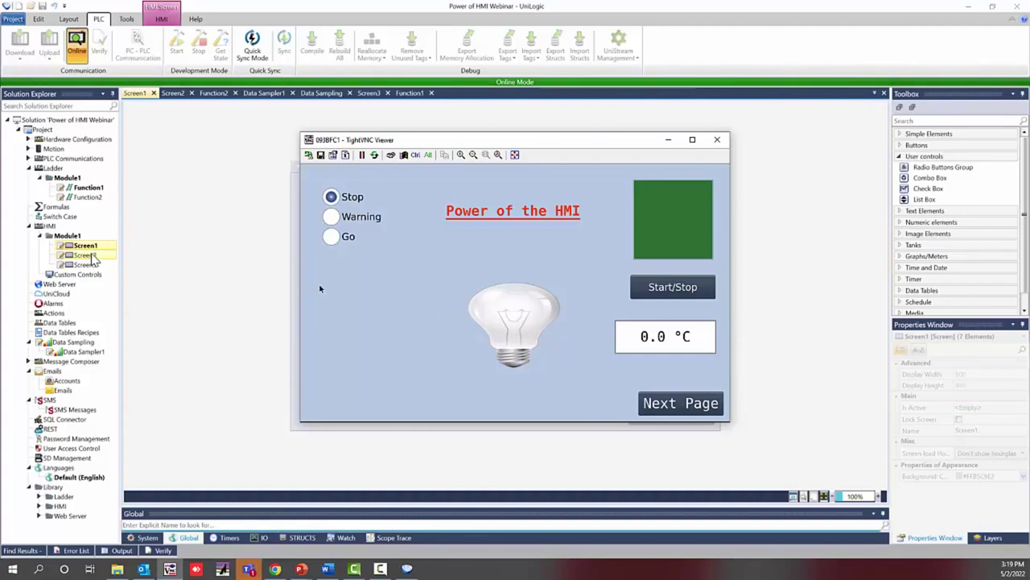
Step: Set the Light tag's online test value to 1 in the global tags and switch to the TightVNC Viewer
{"action": "left_click", "coordinate": [193, 537]}
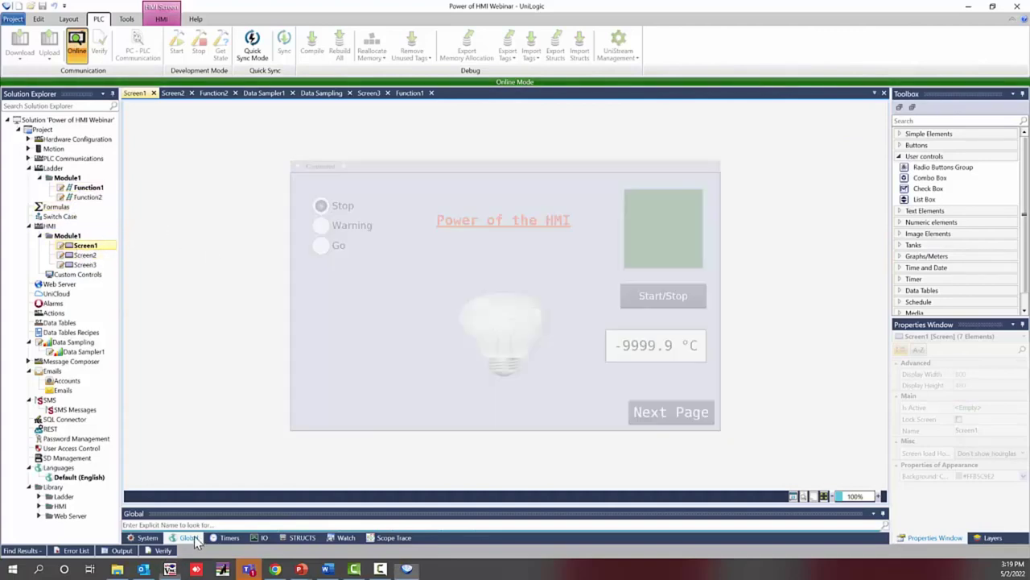
{"action": "left_click_drag", "start_coordinate": [329, 504], "coordinate": [322, 443]}
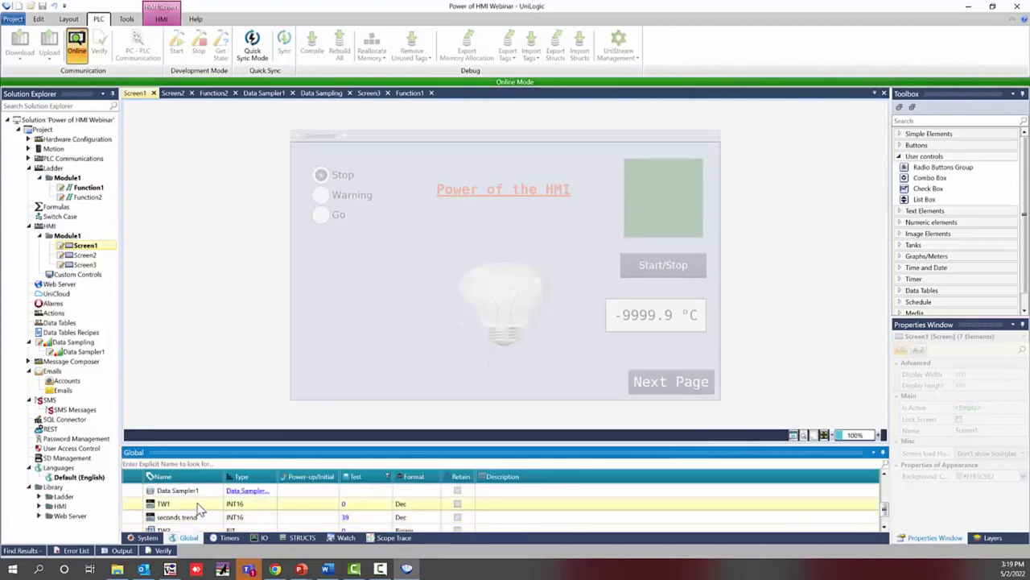
{"action": "scroll", "coordinate": [195, 510], "scroll_direction": "up", "scroll_amount": 1}
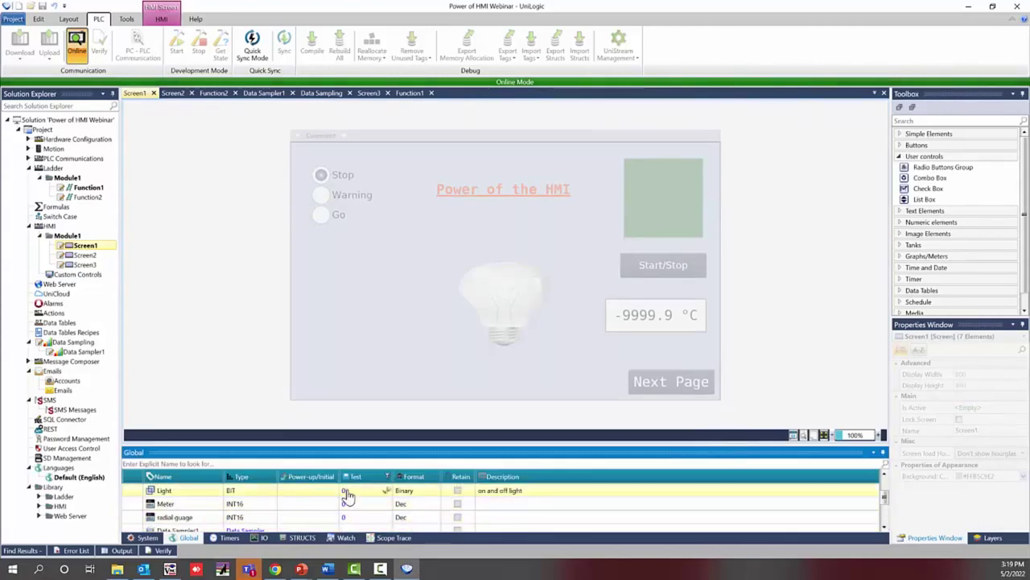
{"action": "double_click", "coordinate": [346, 491]}
{"action": "left_click", "coordinate": [562, 305]}
{"action": "left_click", "coordinate": [580, 327]}
{"action": "left_click", "coordinate": [624, 328]}
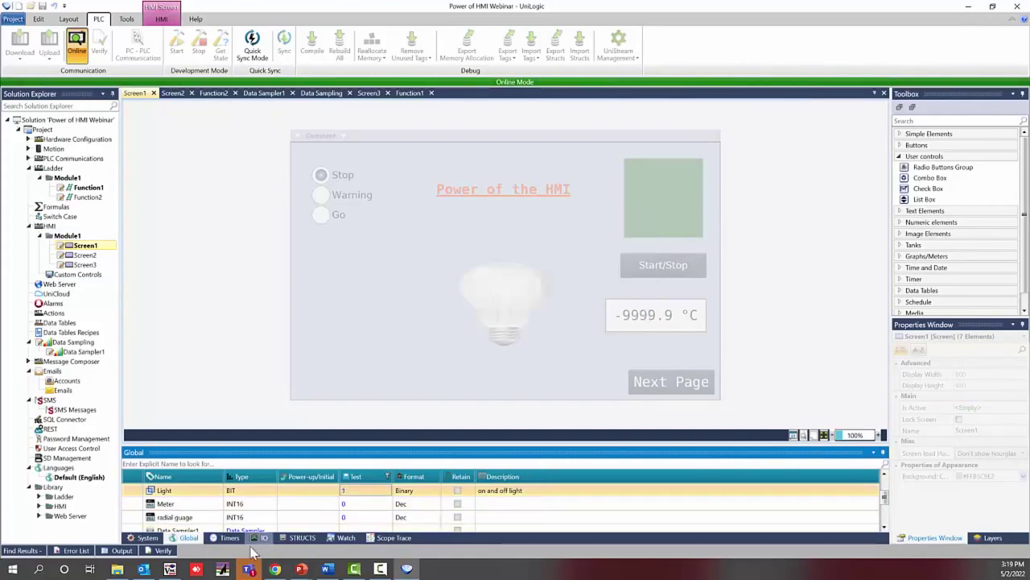
{"action": "left_click", "coordinate": [169, 568]}
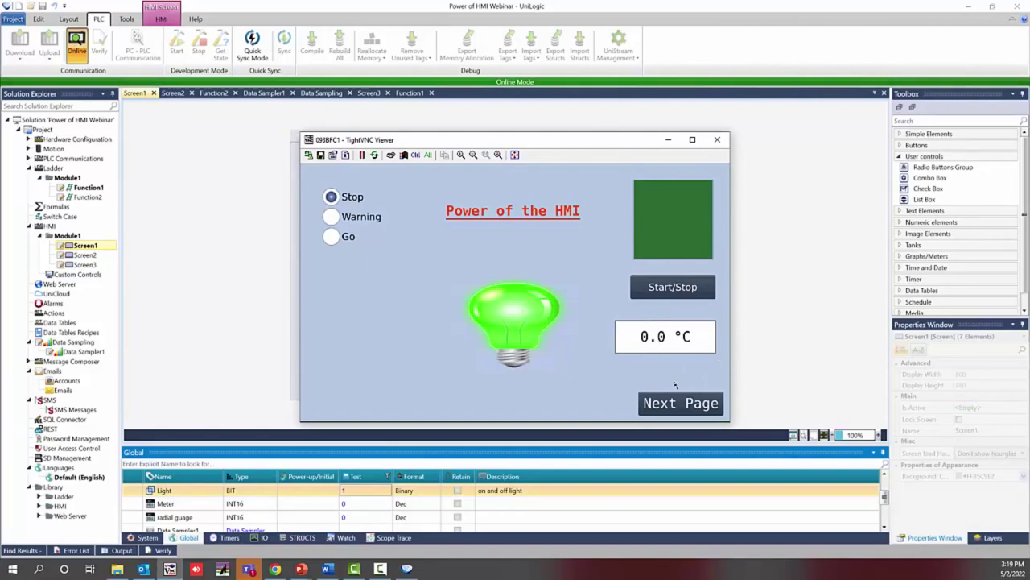
Step: Go forward to the trend page on the remote HMI, run the trend and start the data sampler
{"action": "left_click", "coordinate": [680, 409]}
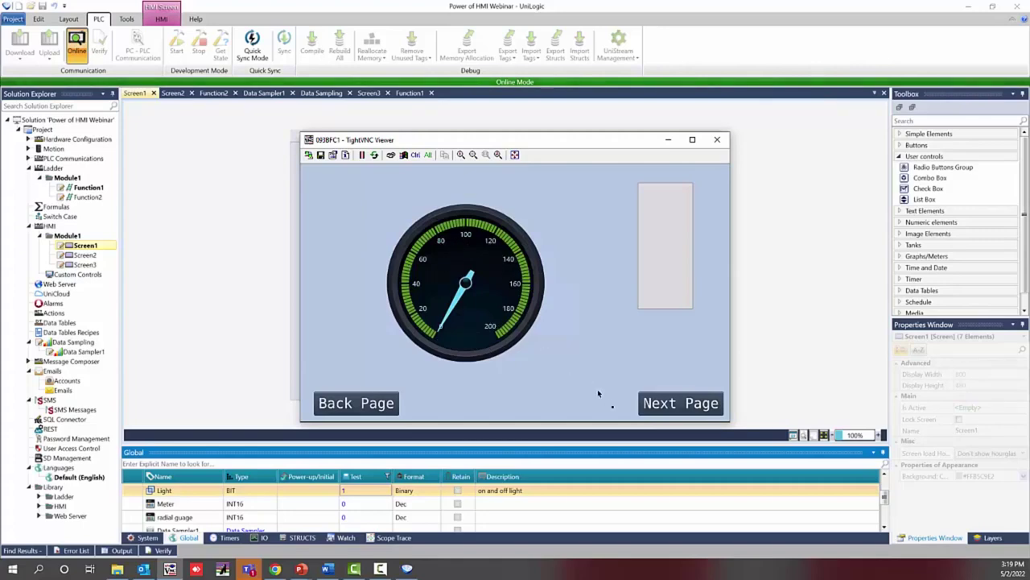
{"action": "left_click", "coordinate": [692, 405]}
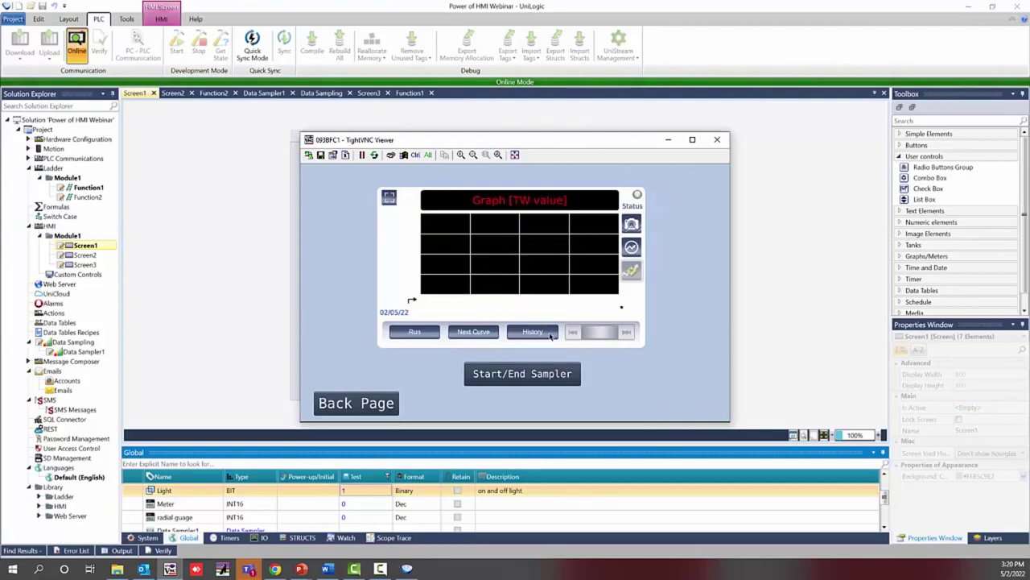
{"action": "left_click", "coordinate": [414, 333]}
{"action": "left_click", "coordinate": [530, 375]}
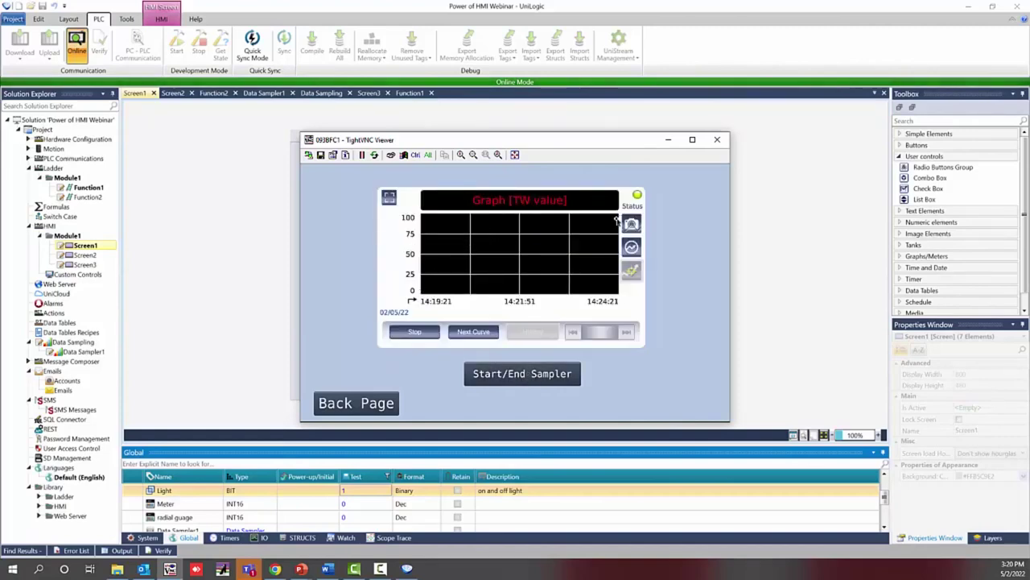
Step: Stop and rerun the trend display twice, and switch it to the Seconds curve
{"action": "left_click", "coordinate": [414, 333]}
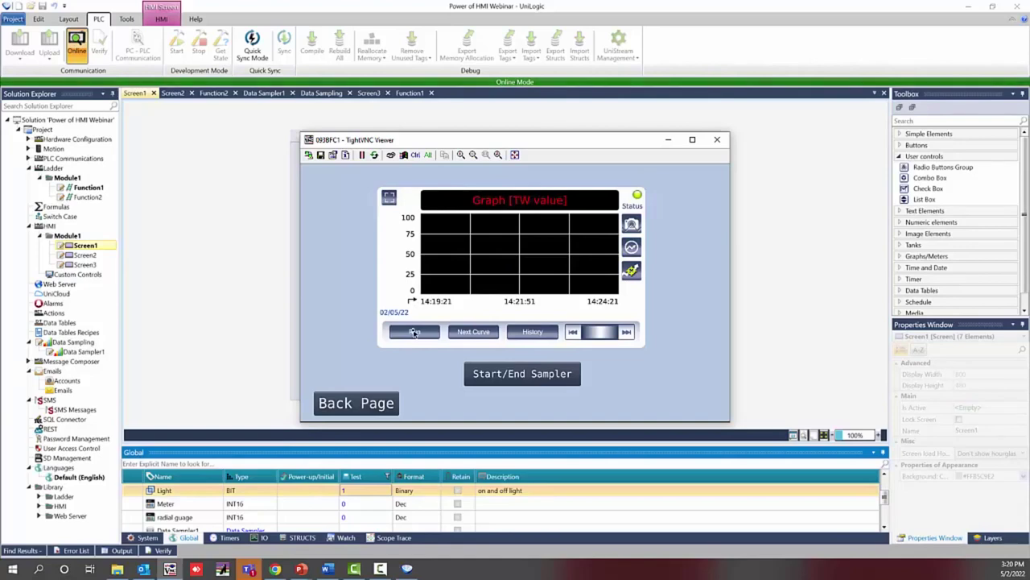
{"action": "left_click", "coordinate": [413, 332]}
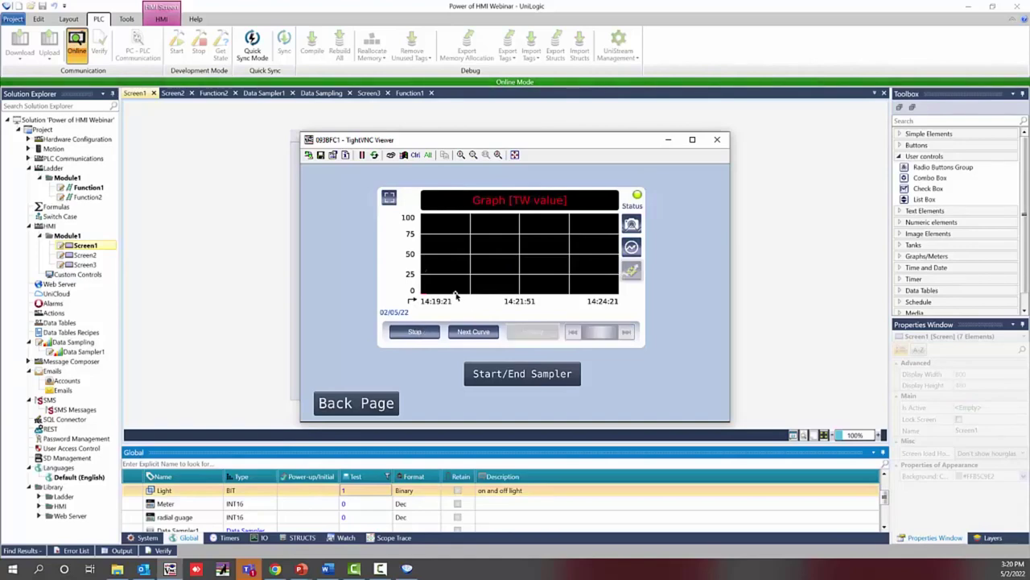
{"action": "left_click", "coordinate": [402, 330]}
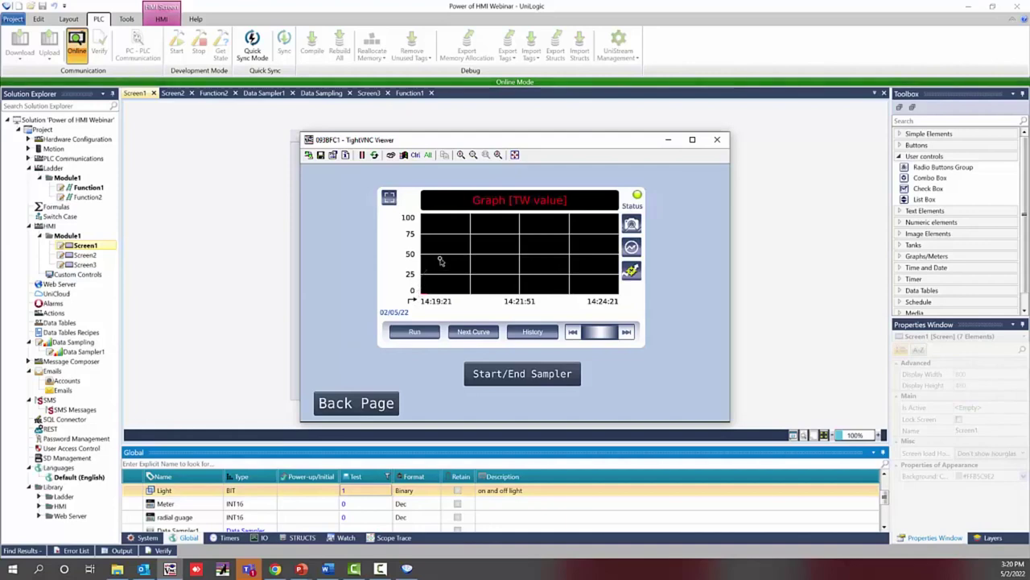
{"action": "left_click", "coordinate": [413, 332]}
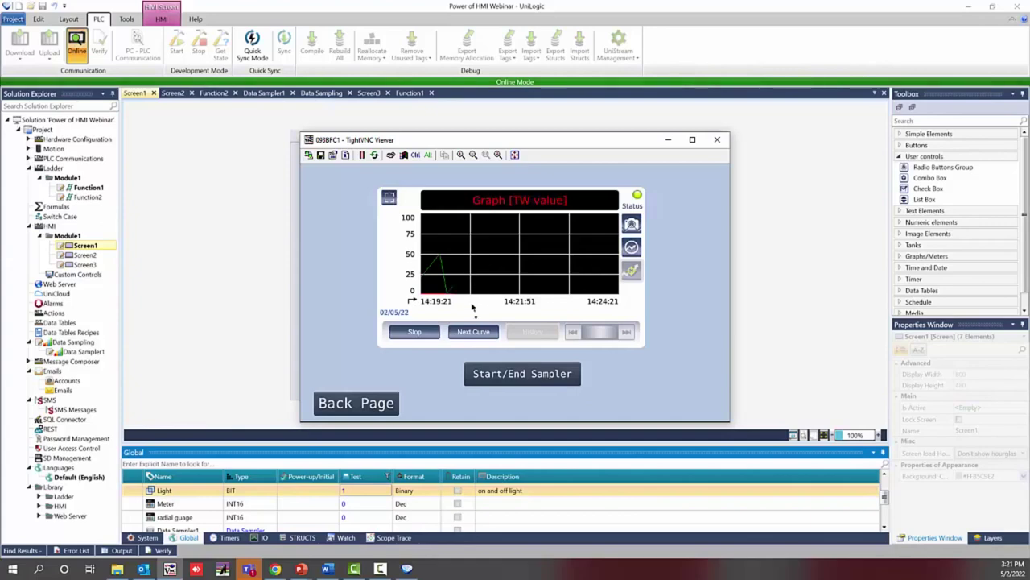
{"action": "left_click", "coordinate": [477, 339]}
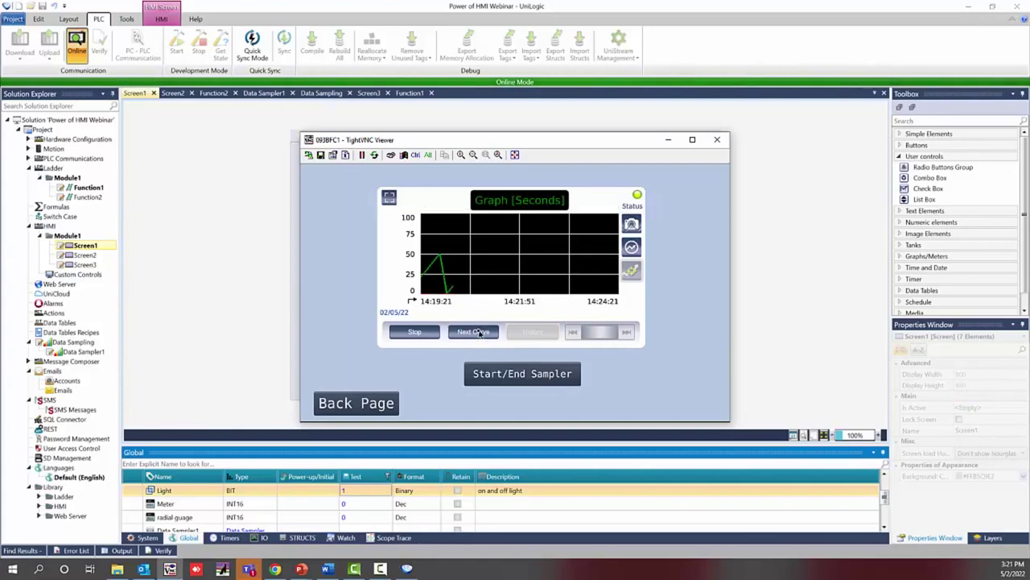
Step: Stop the trend and end the data sampler, and switch the graph back to the TW value curve
{"action": "left_click", "coordinate": [416, 332]}
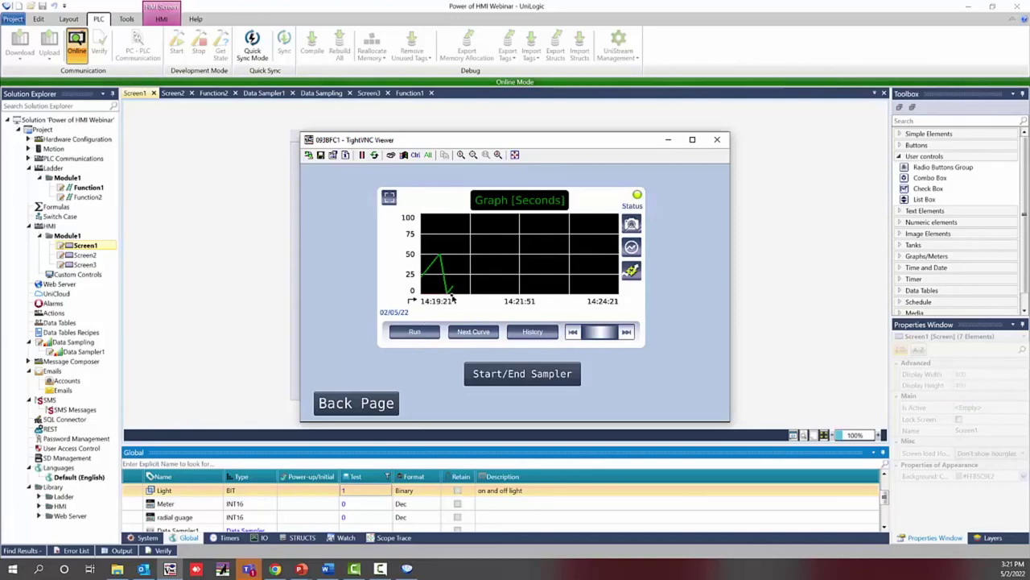
{"action": "left_click", "coordinate": [518, 379]}
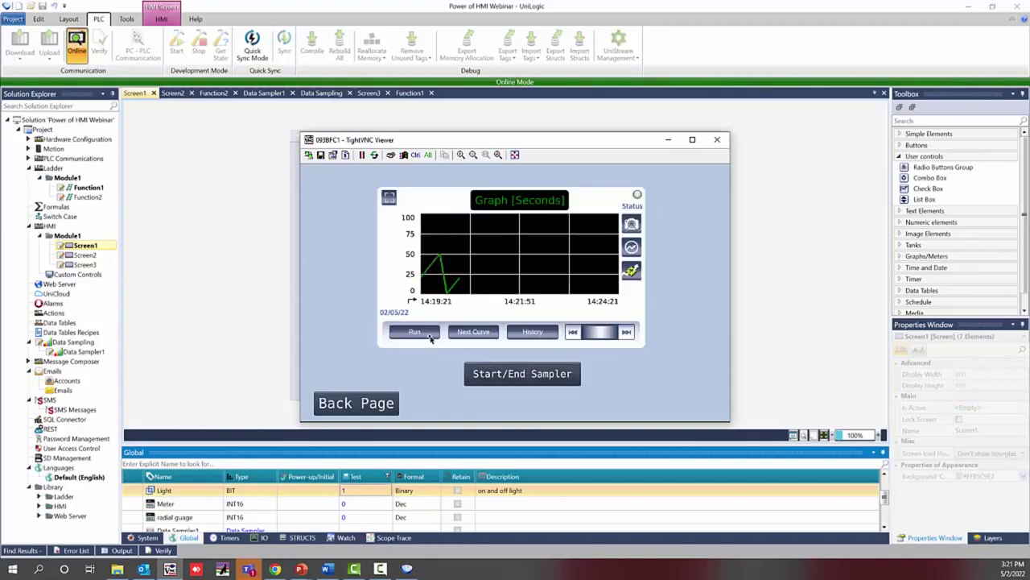
{"action": "left_click", "coordinate": [457, 337]}
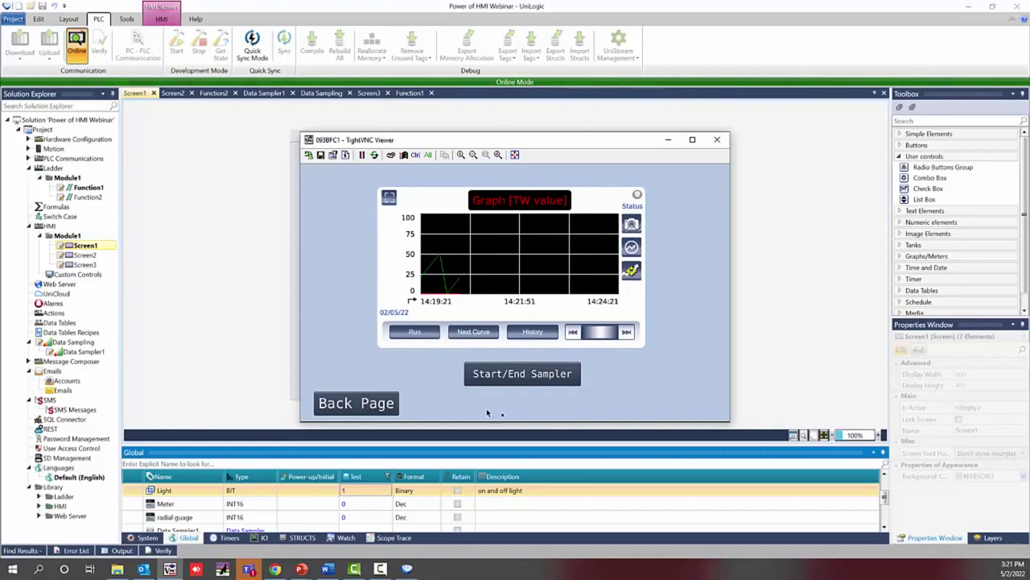